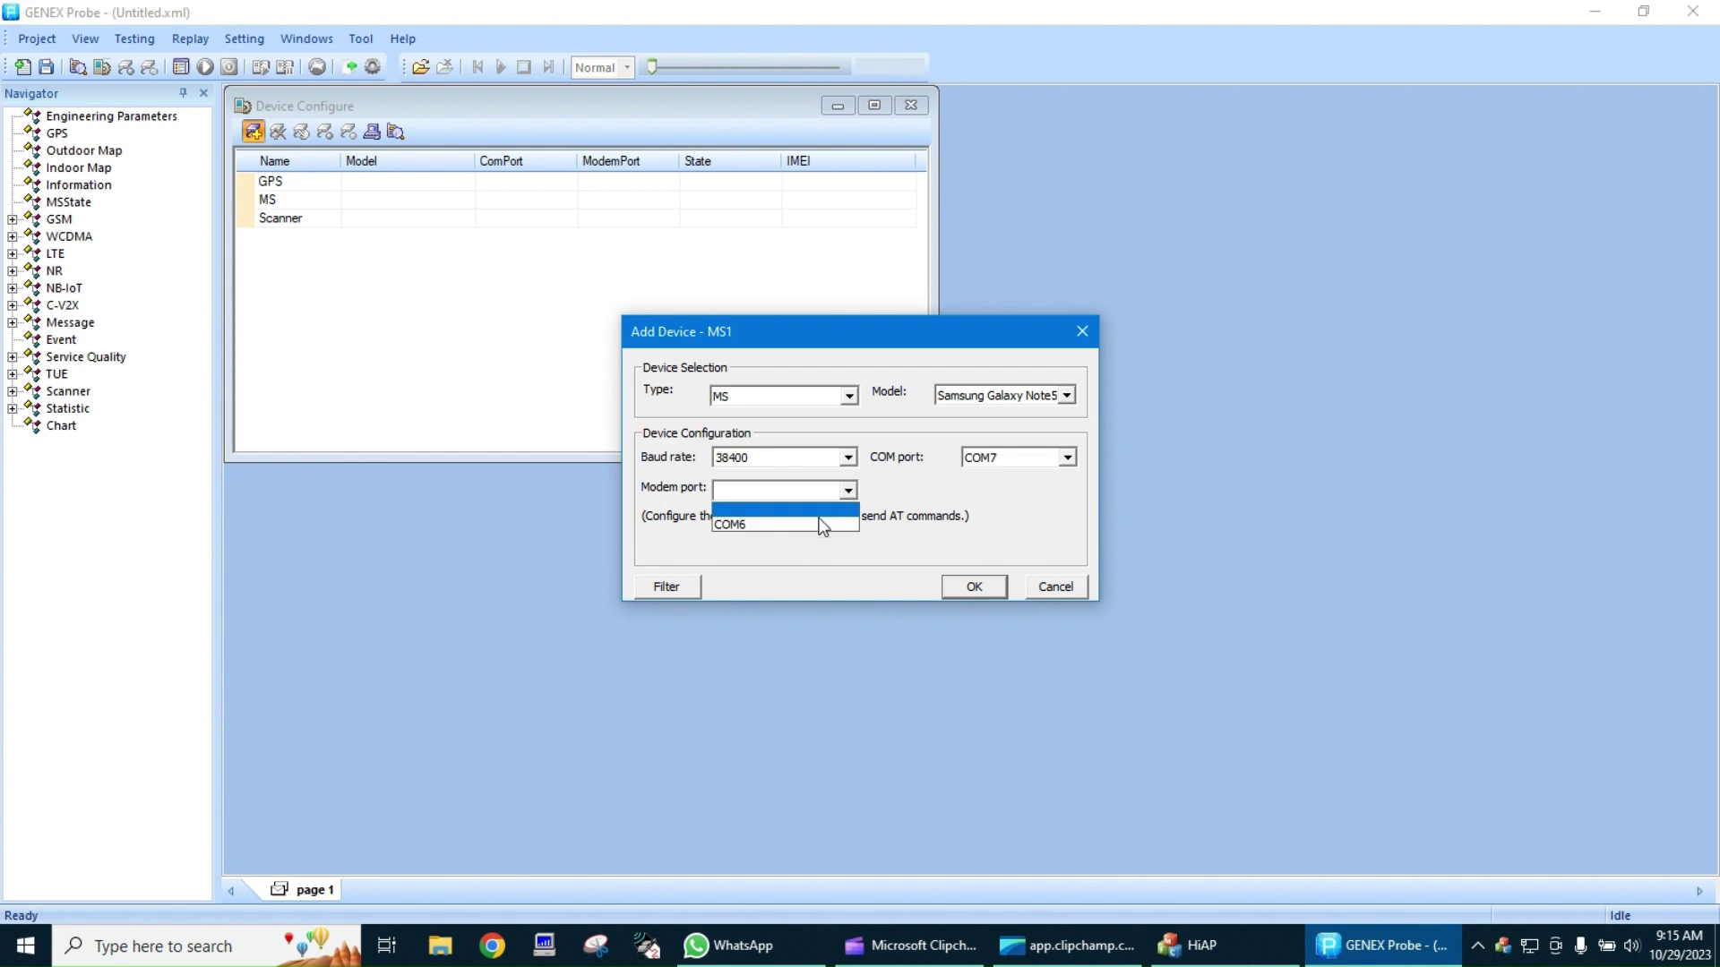
Assign COM6 as the Samsung Galaxy Note5's modem port, add it as device MS1 and connect it
click(806, 523)
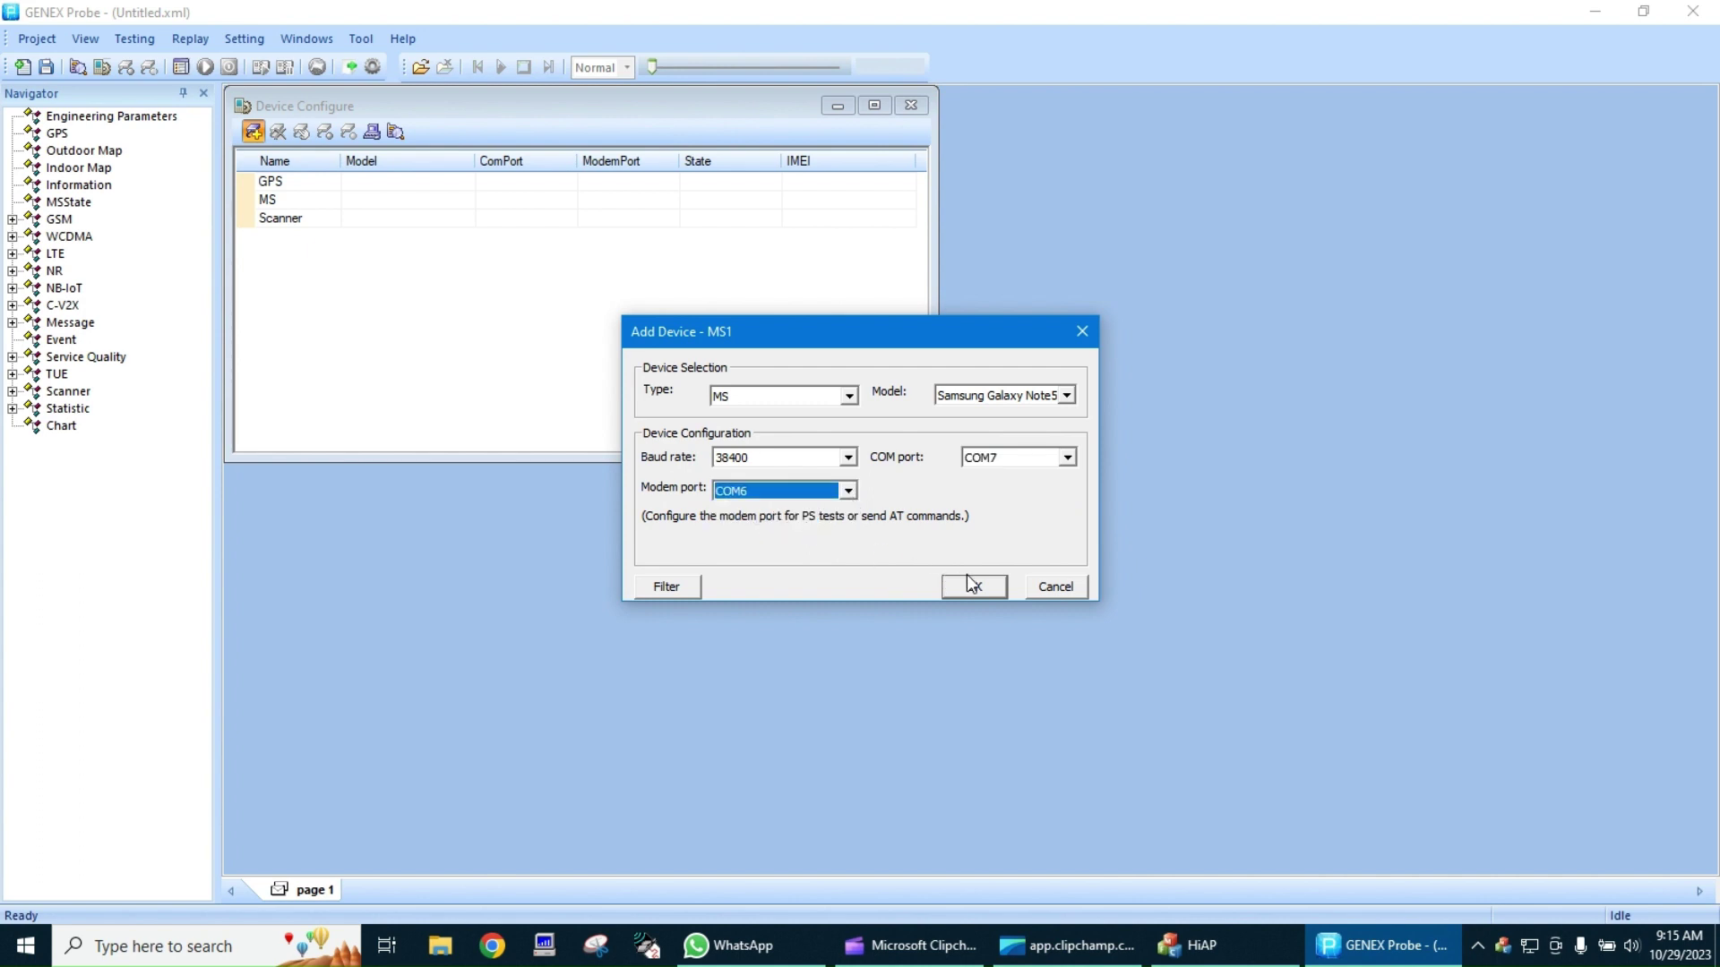
click(979, 587)
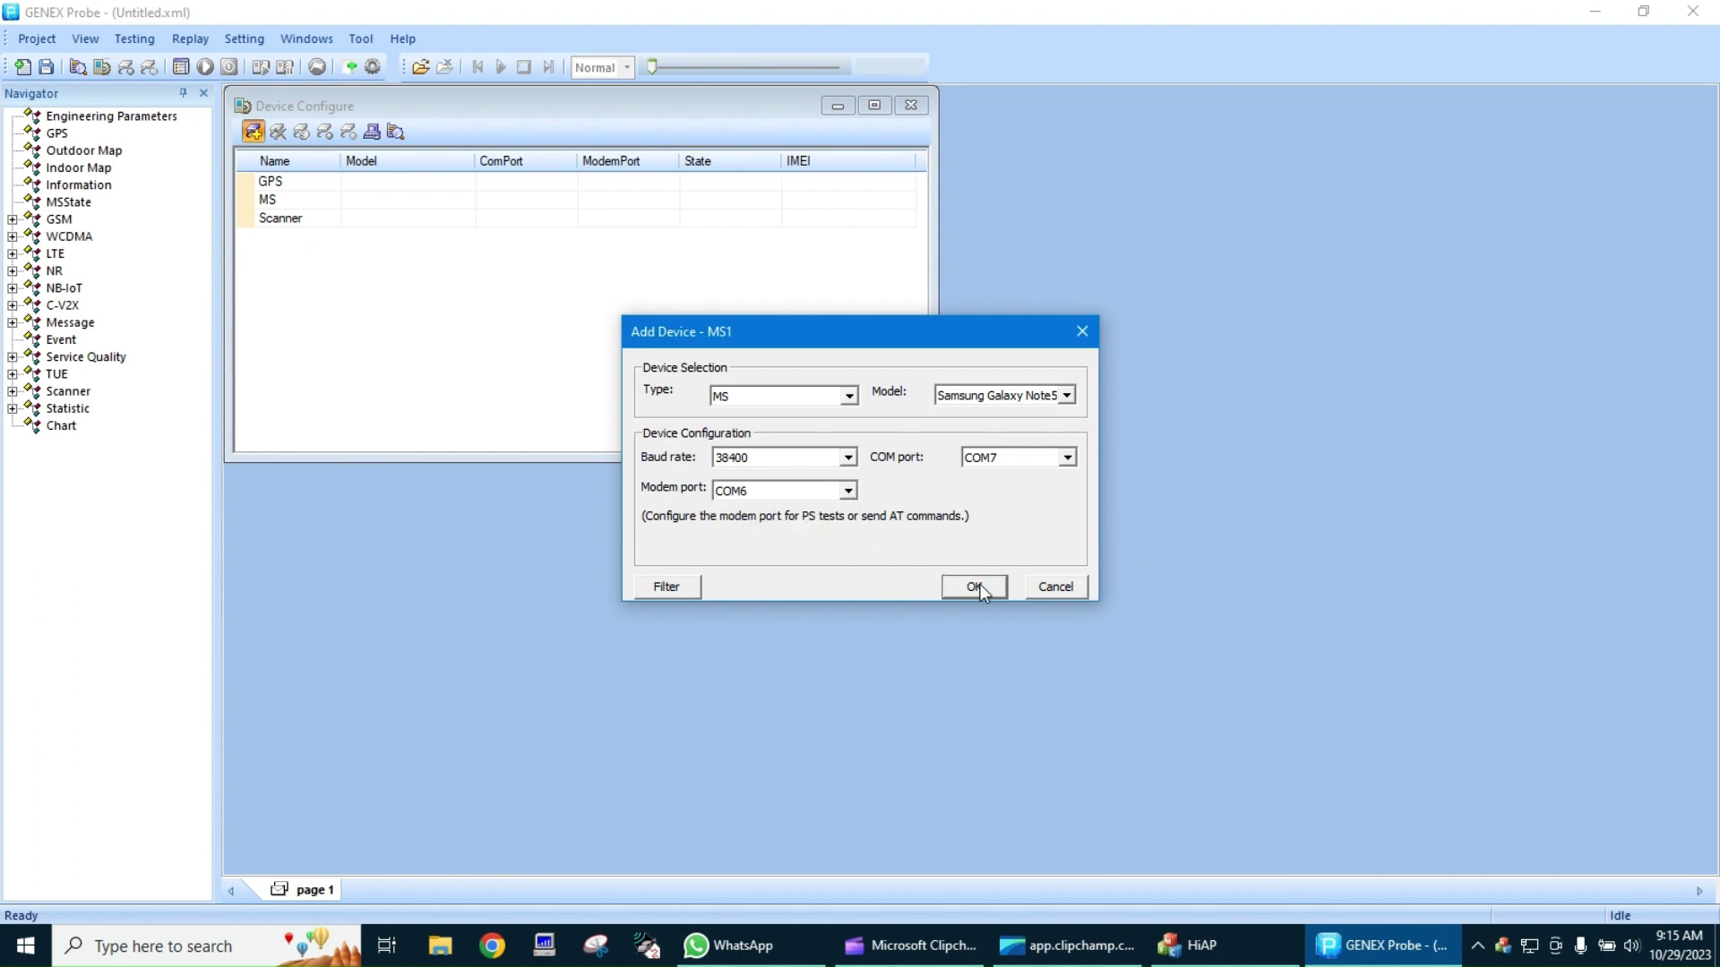
click(980, 584)
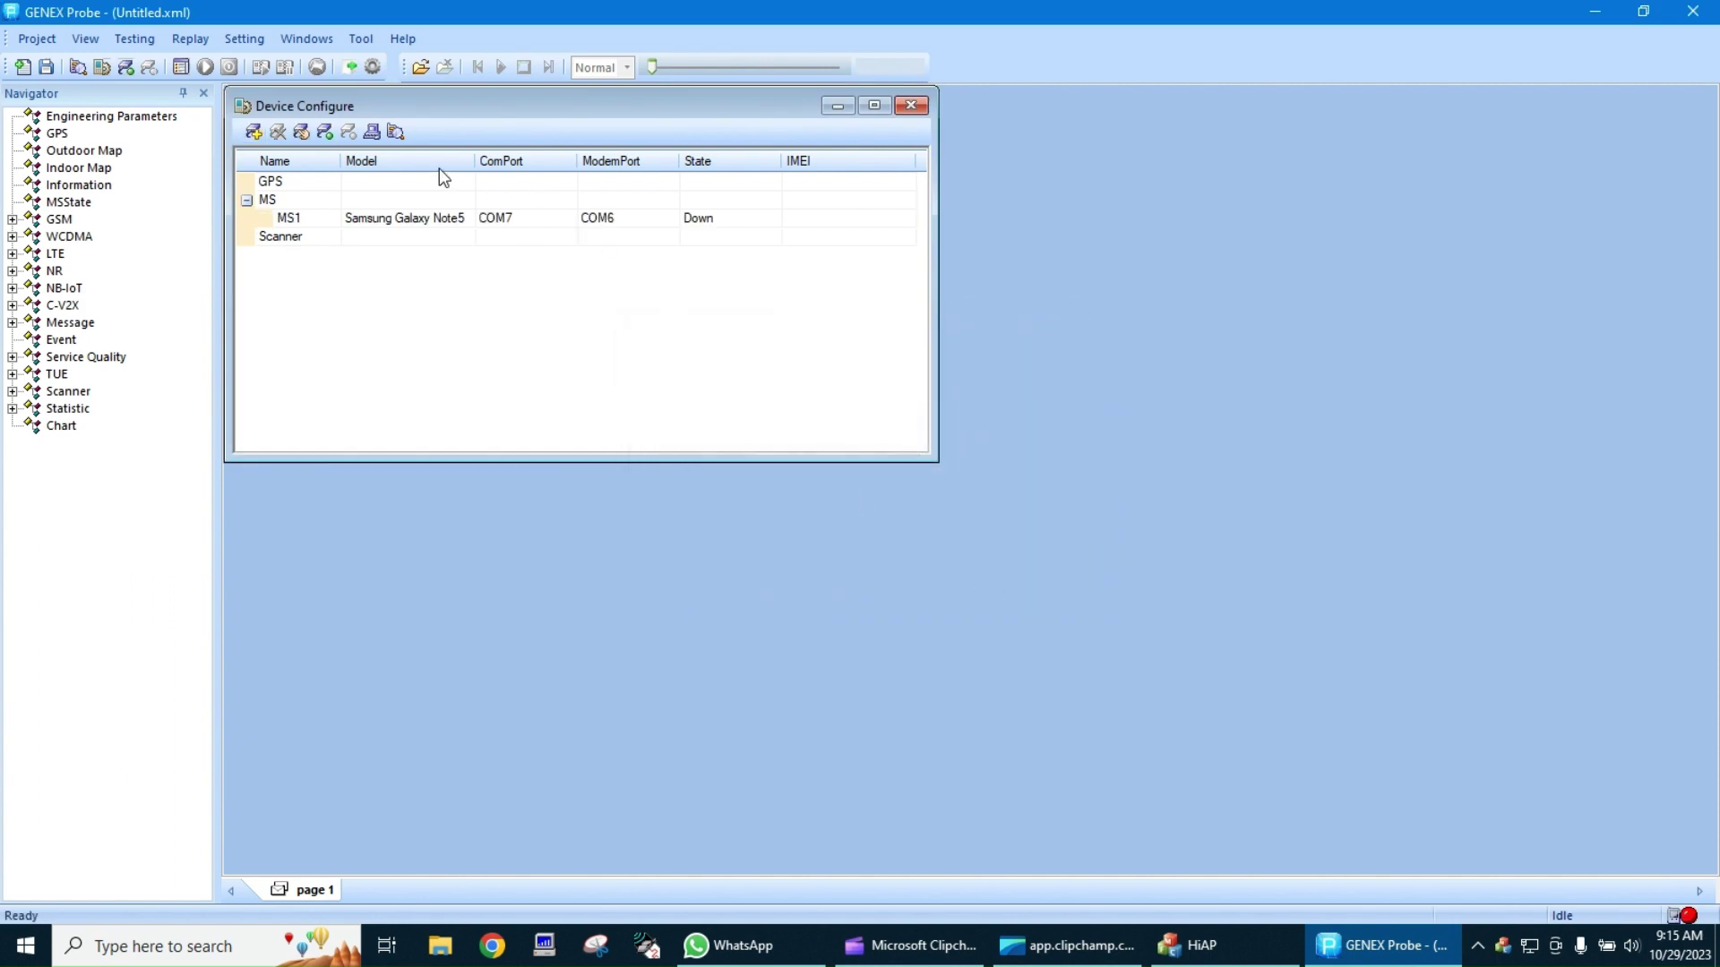
click(325, 132)
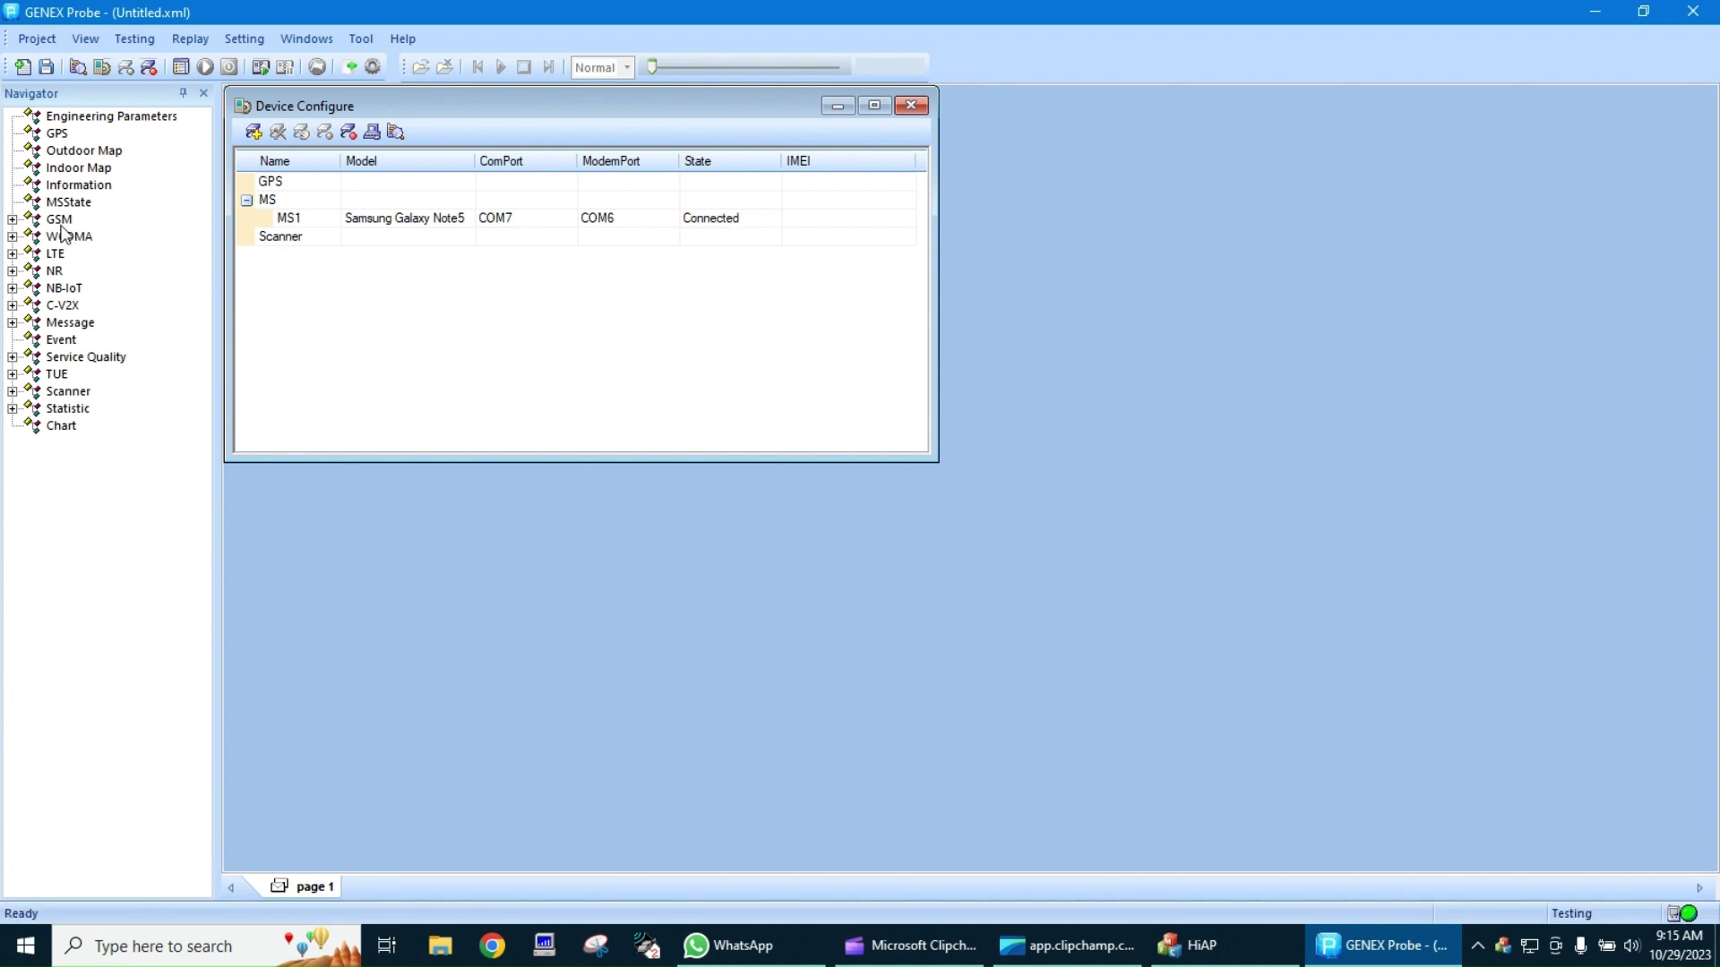
Open the LTE Radio Parameters and the LTE Serving and Neighboring Cells windows for MS1
click(20, 255)
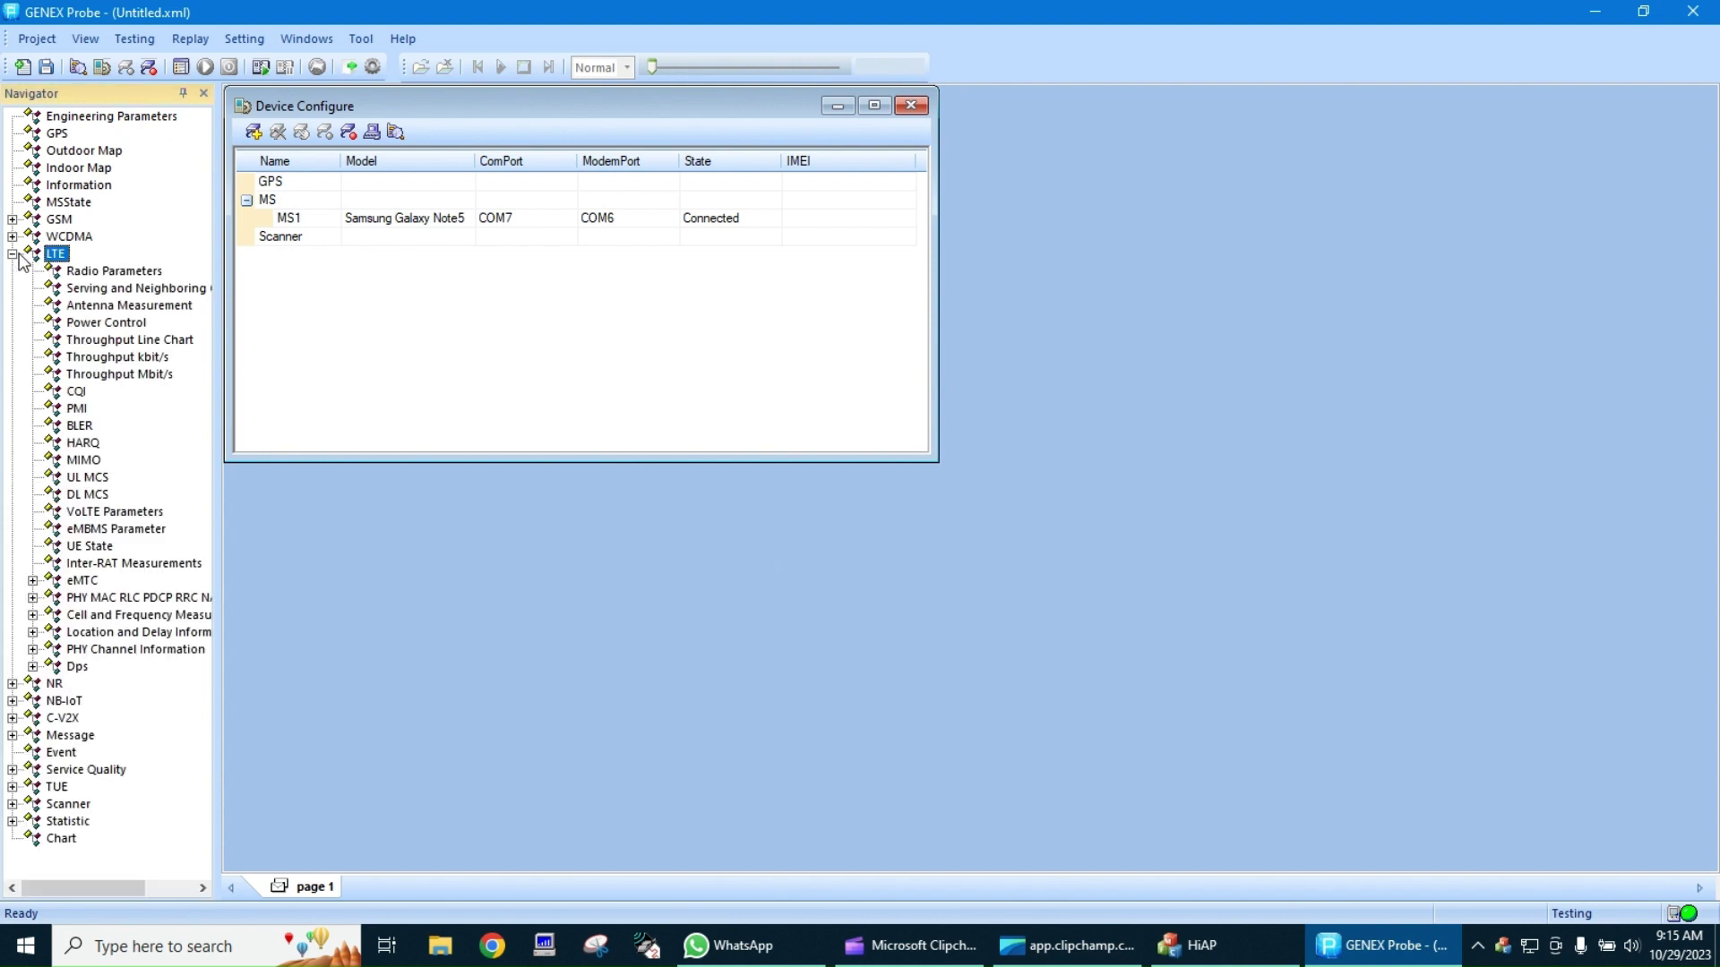
double_click(119, 272)
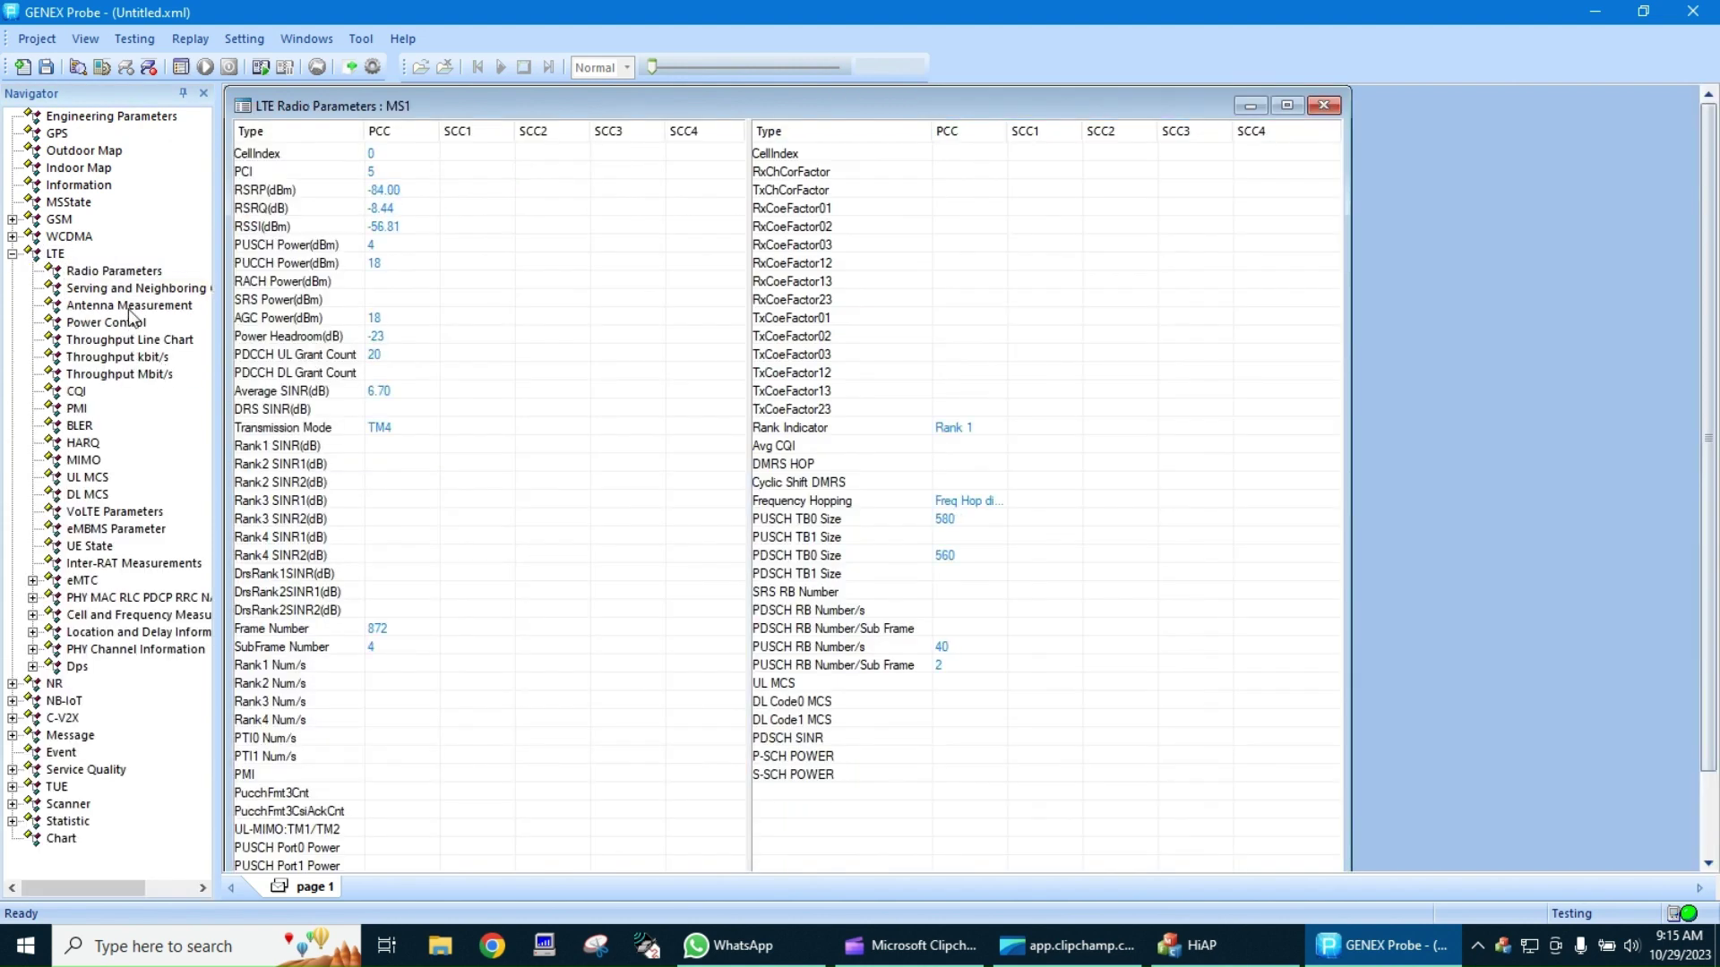
double_click(154, 290)
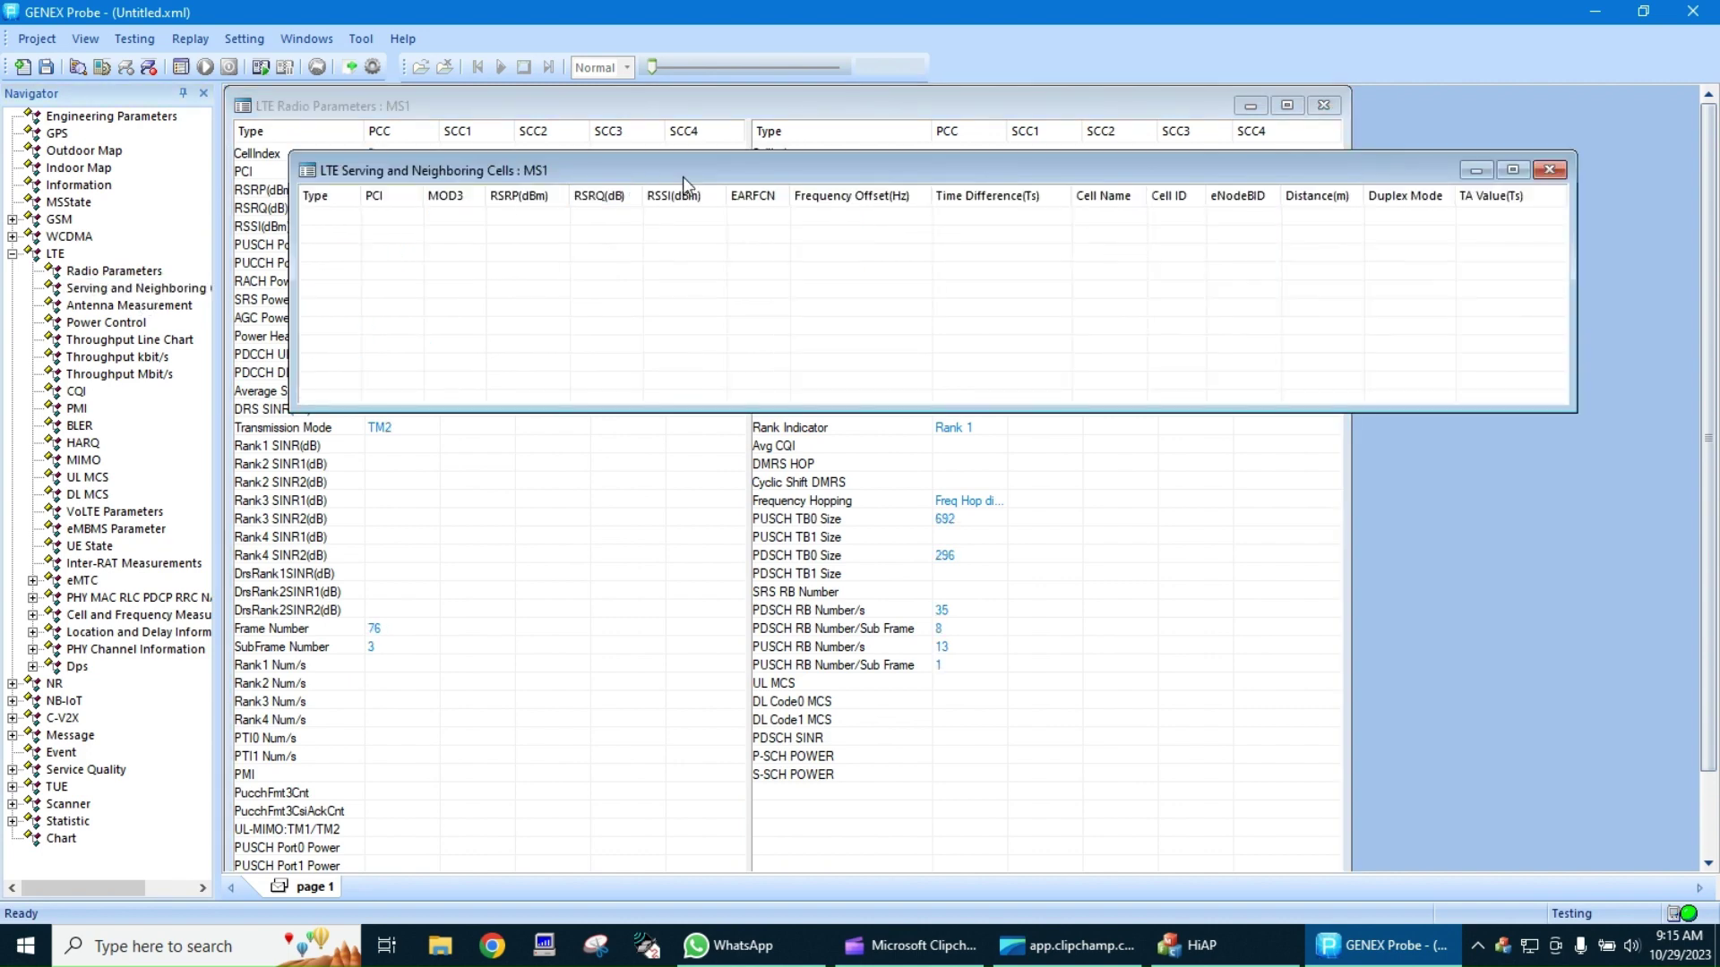
drag(756, 170, 943, 361)
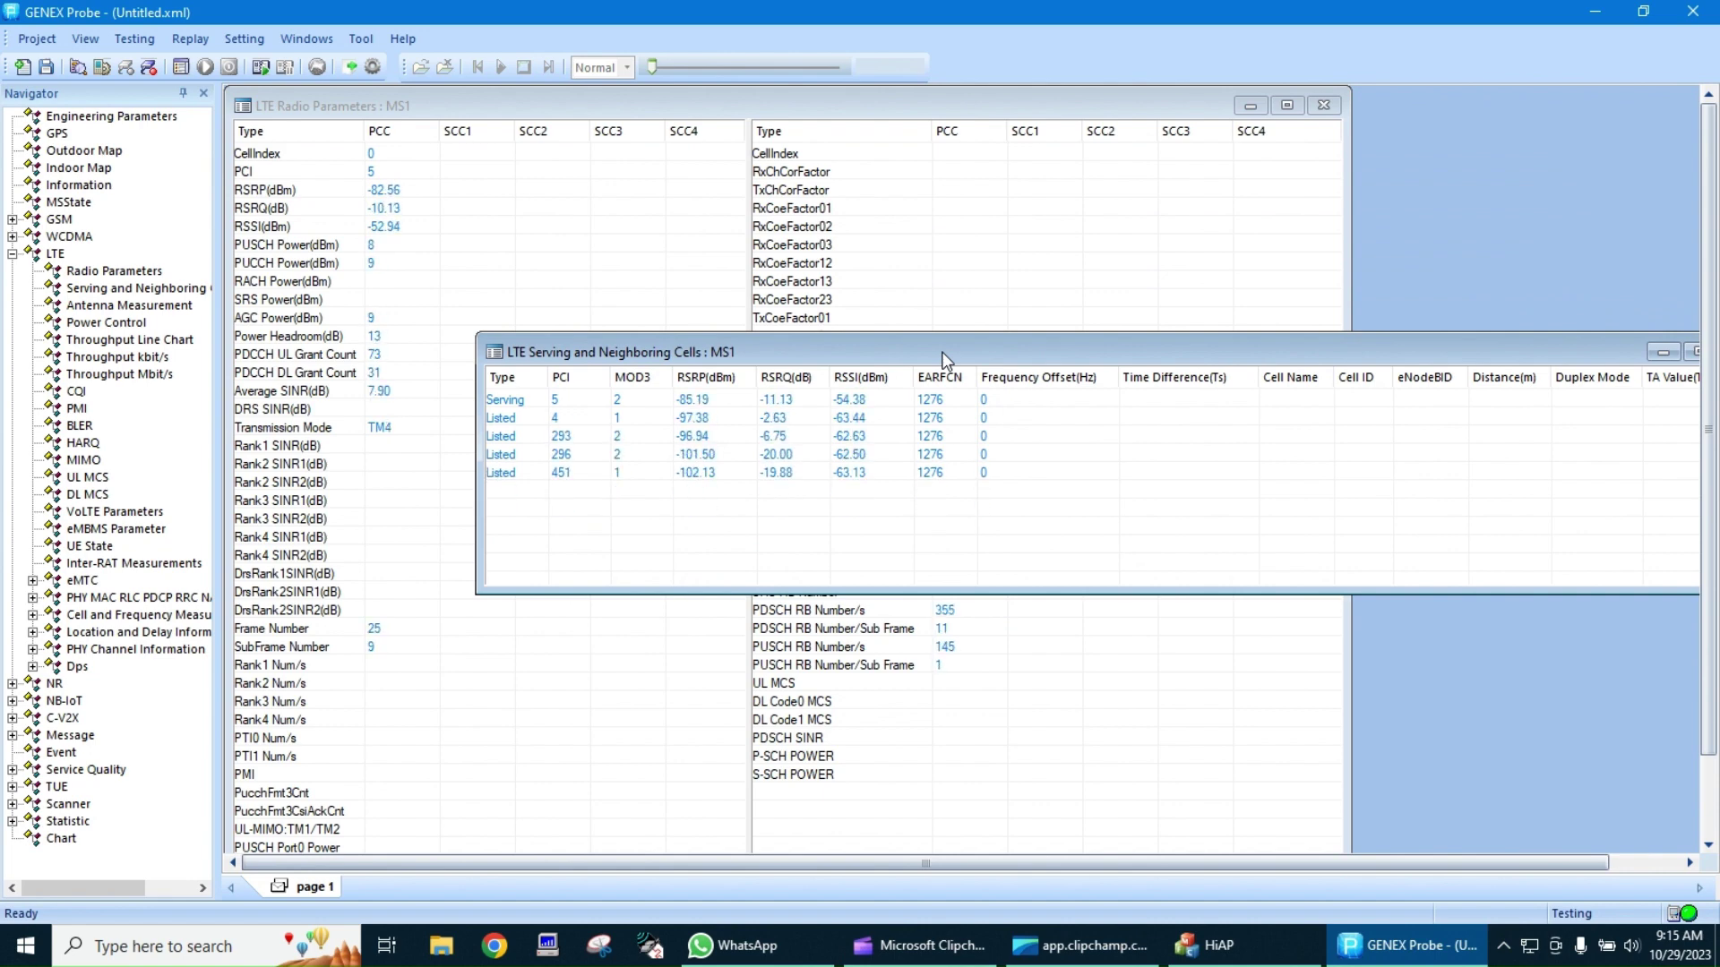
drag(942, 361, 723, 254)
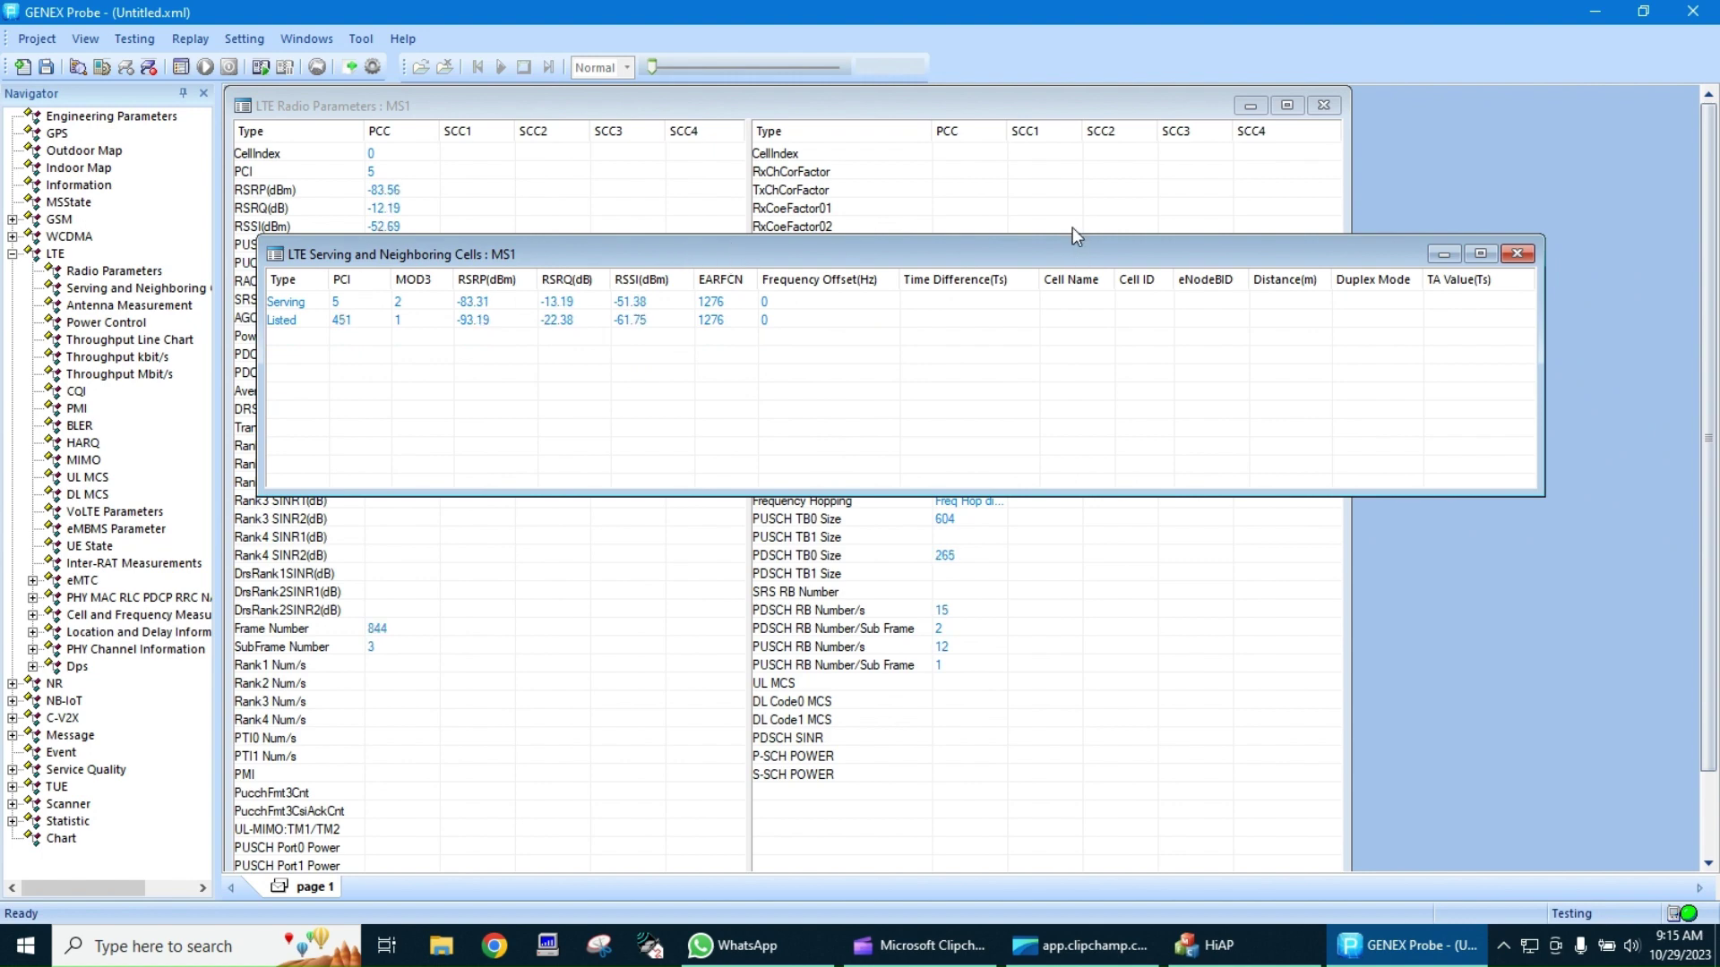
Shrink the LTE Radio Parameters window to its Type and PCC columns and a few rows, and close the Device Configure window
click(1106, 170)
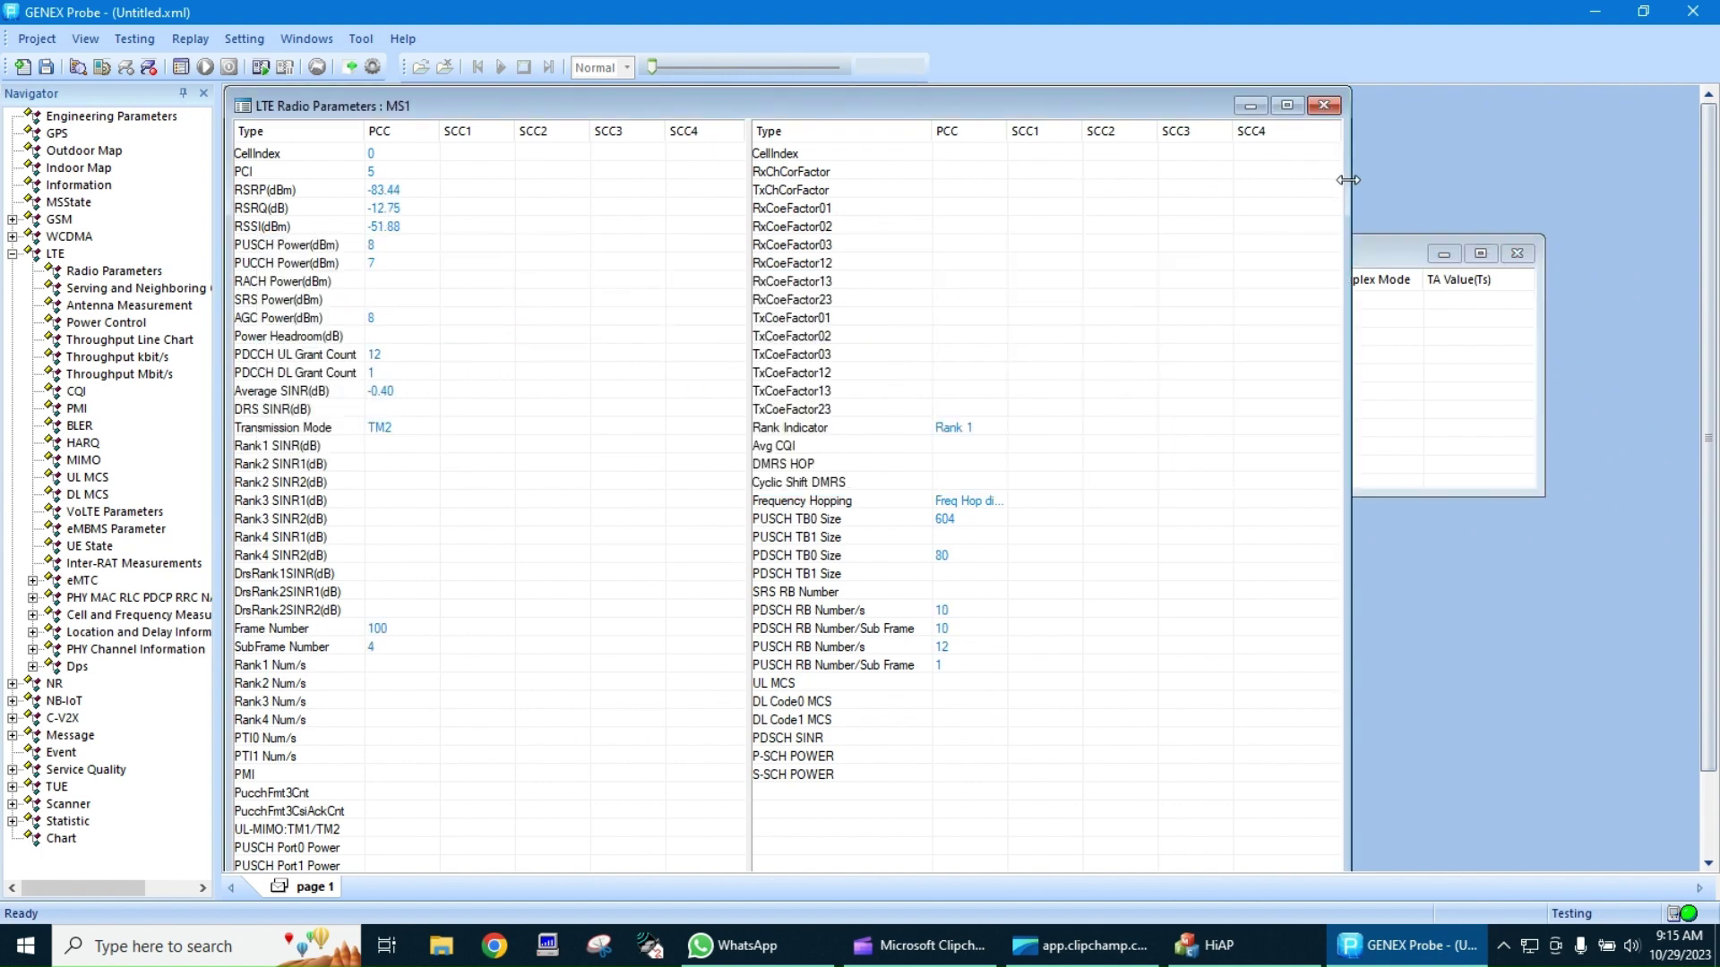
drag(1348, 180, 467, 85)
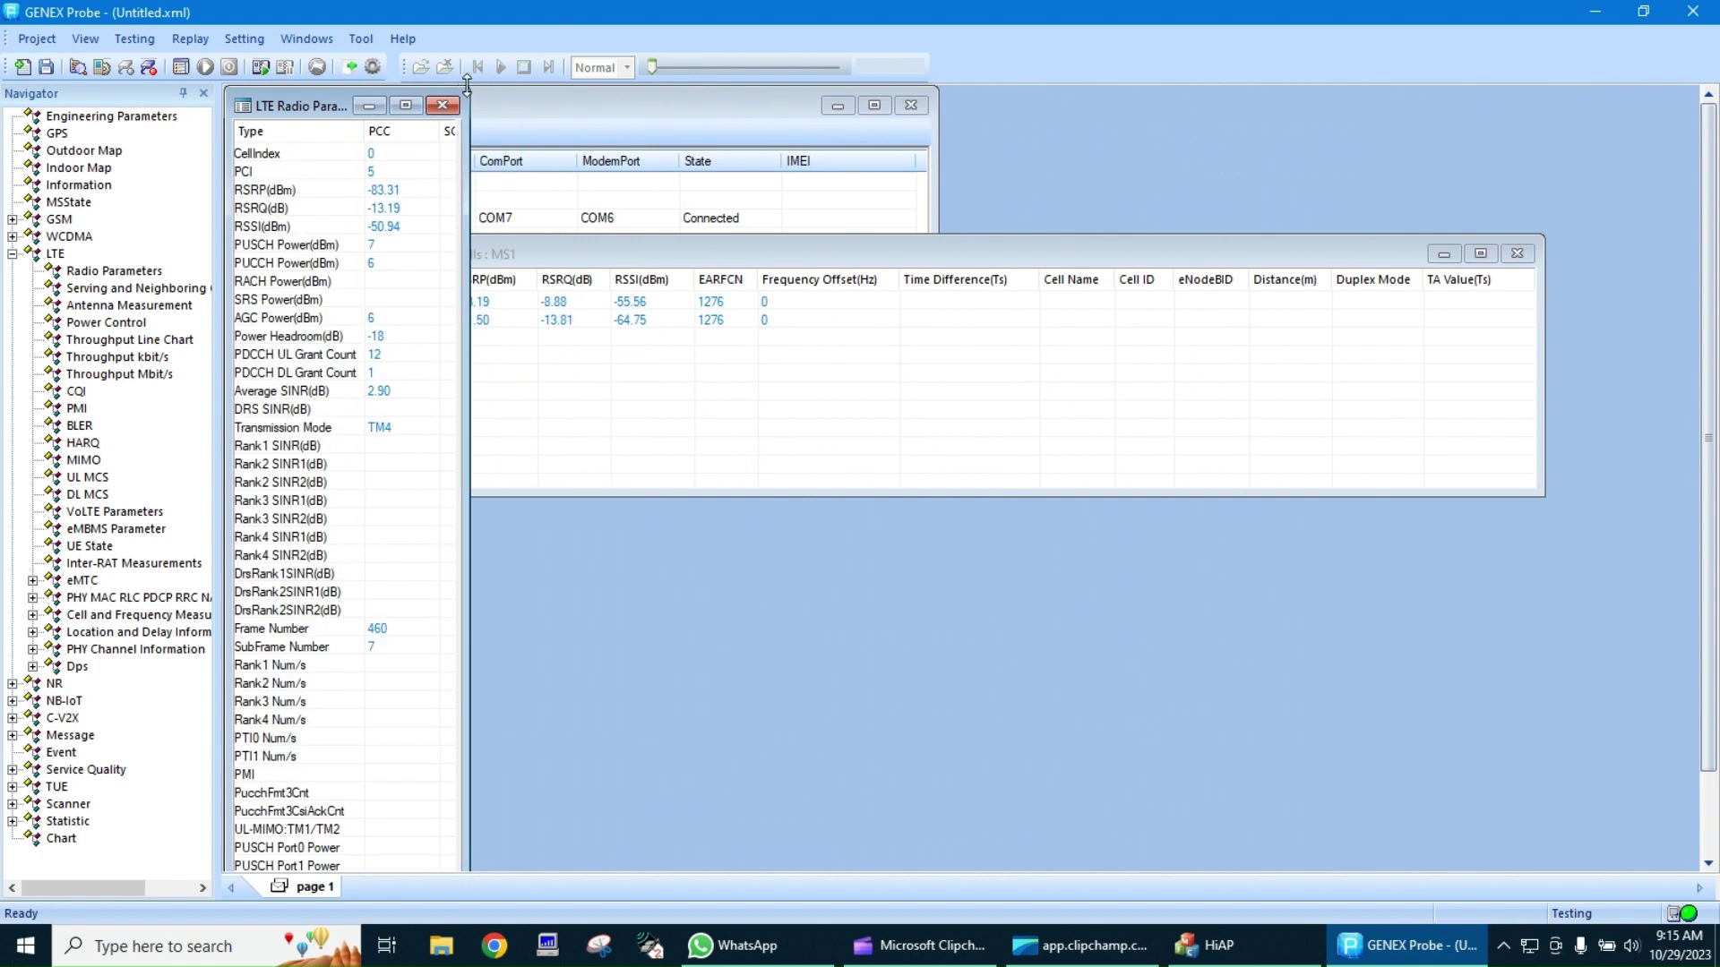
click(879, 422)
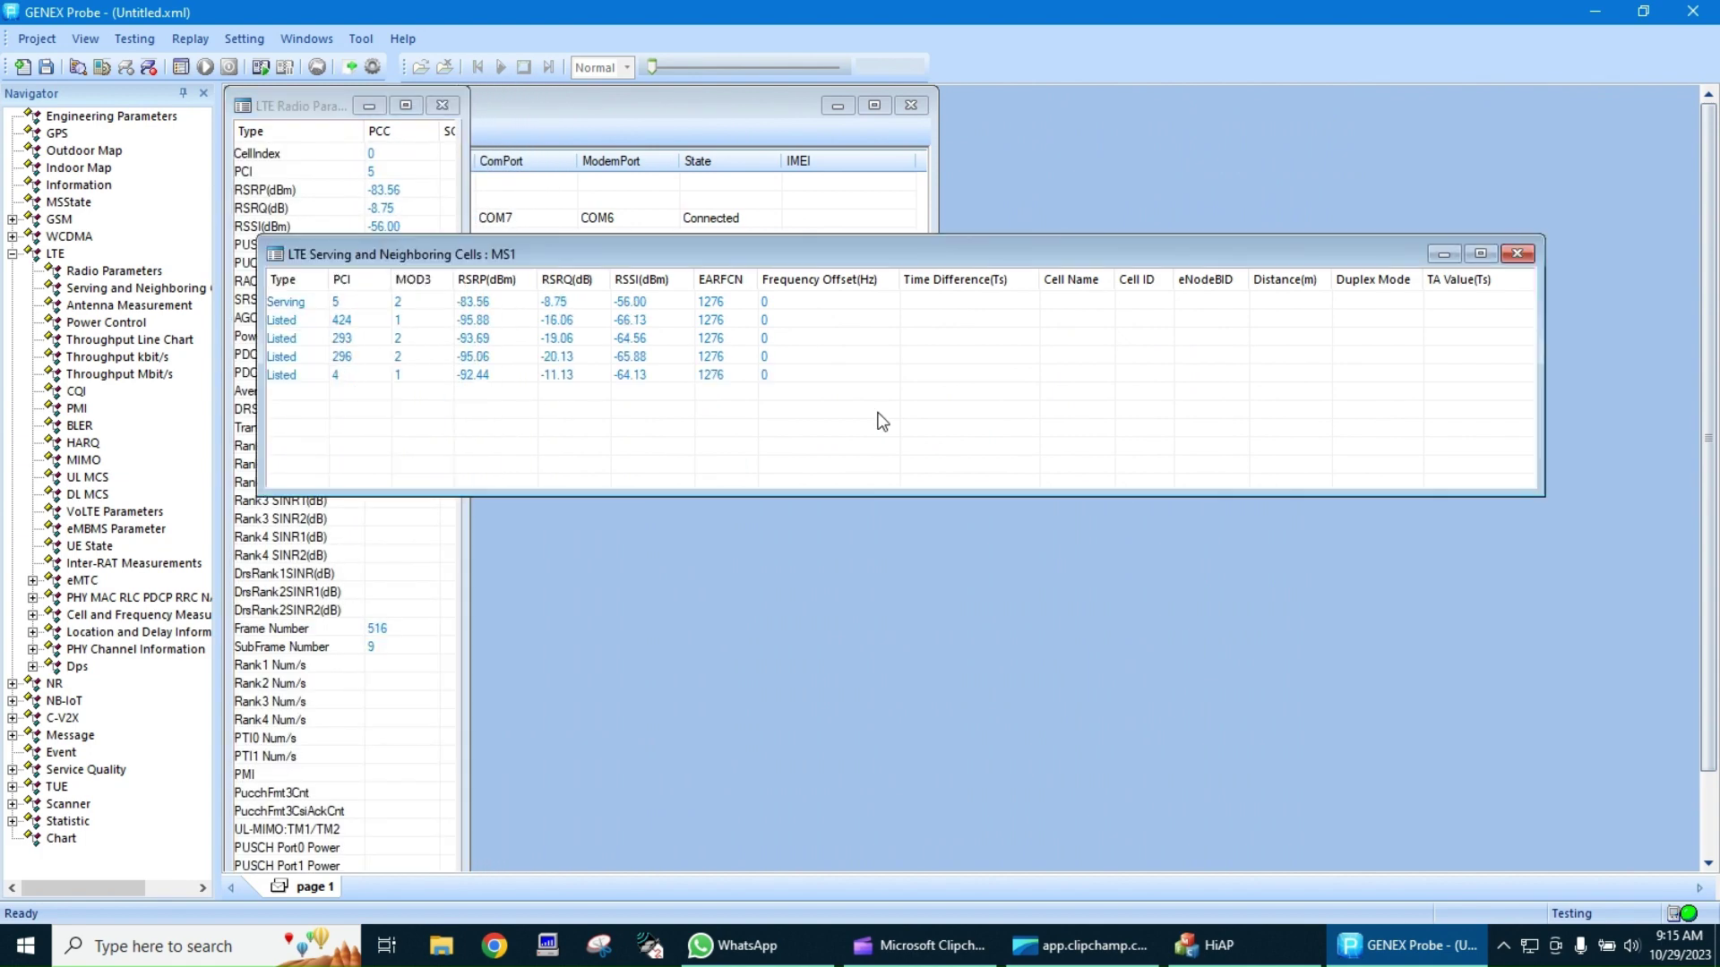
click(911, 105)
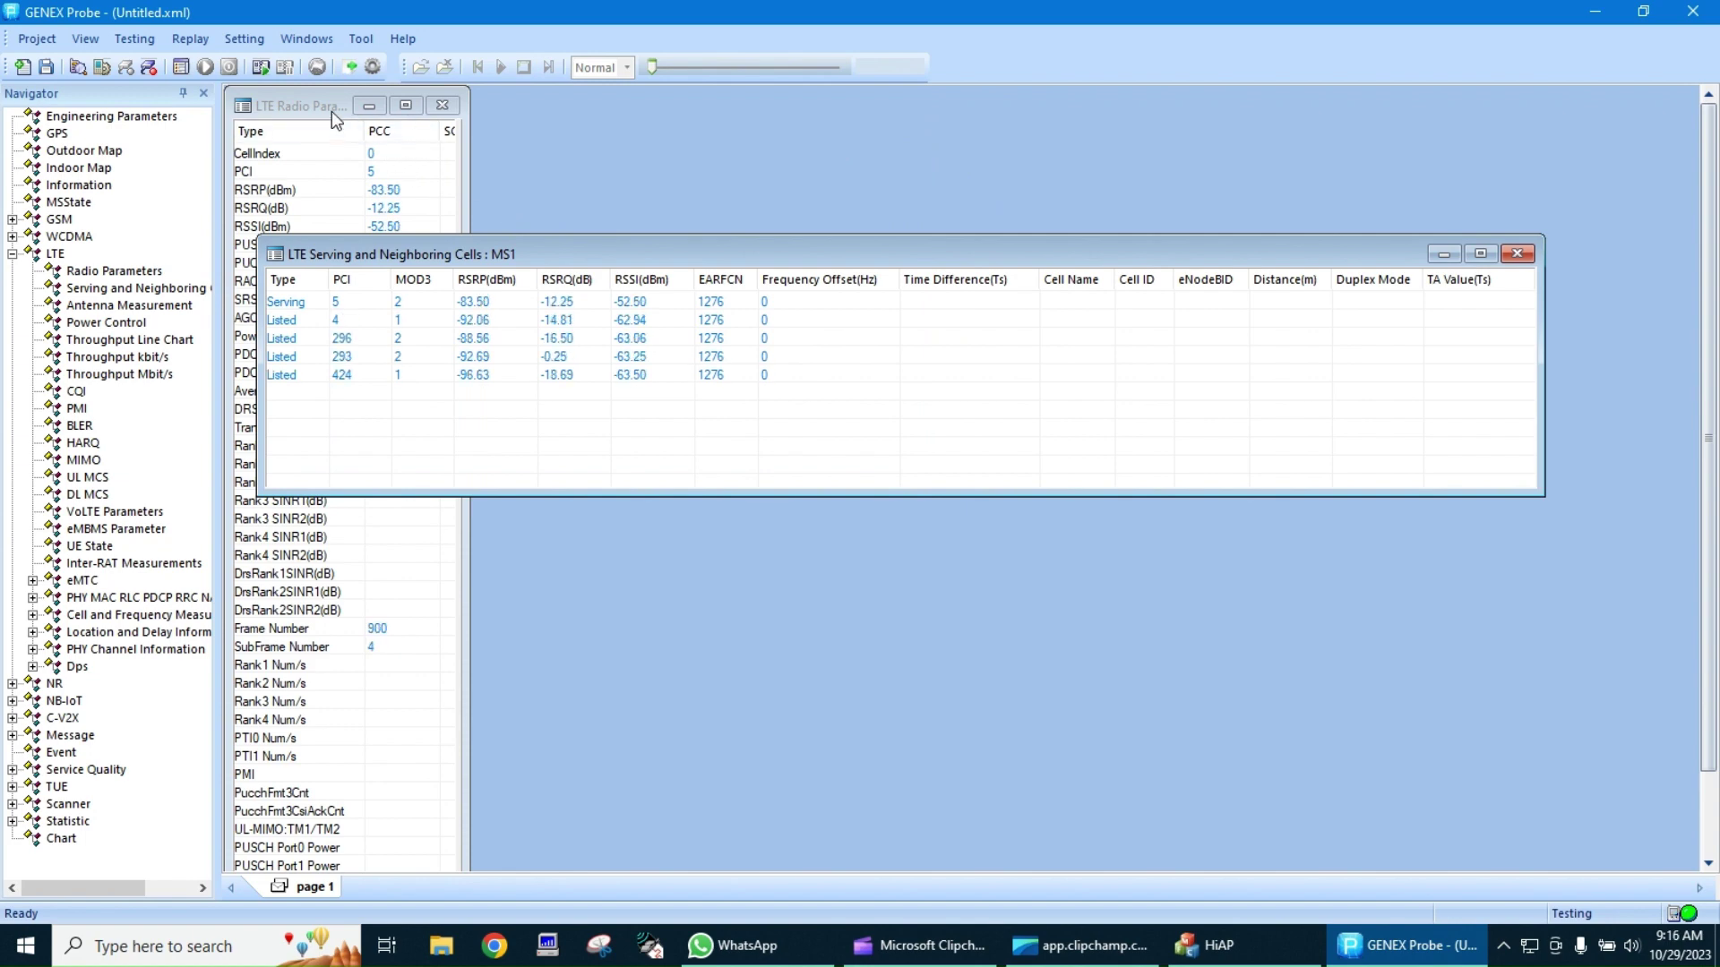
mouse_move(332, 101)
mouse_down()
mouse_move(448, 488)
mouse_move(400, 641)
mouse_move(394, 278)
mouse_move(340, 116)
mouse_move(320, 106)
mouse_up()
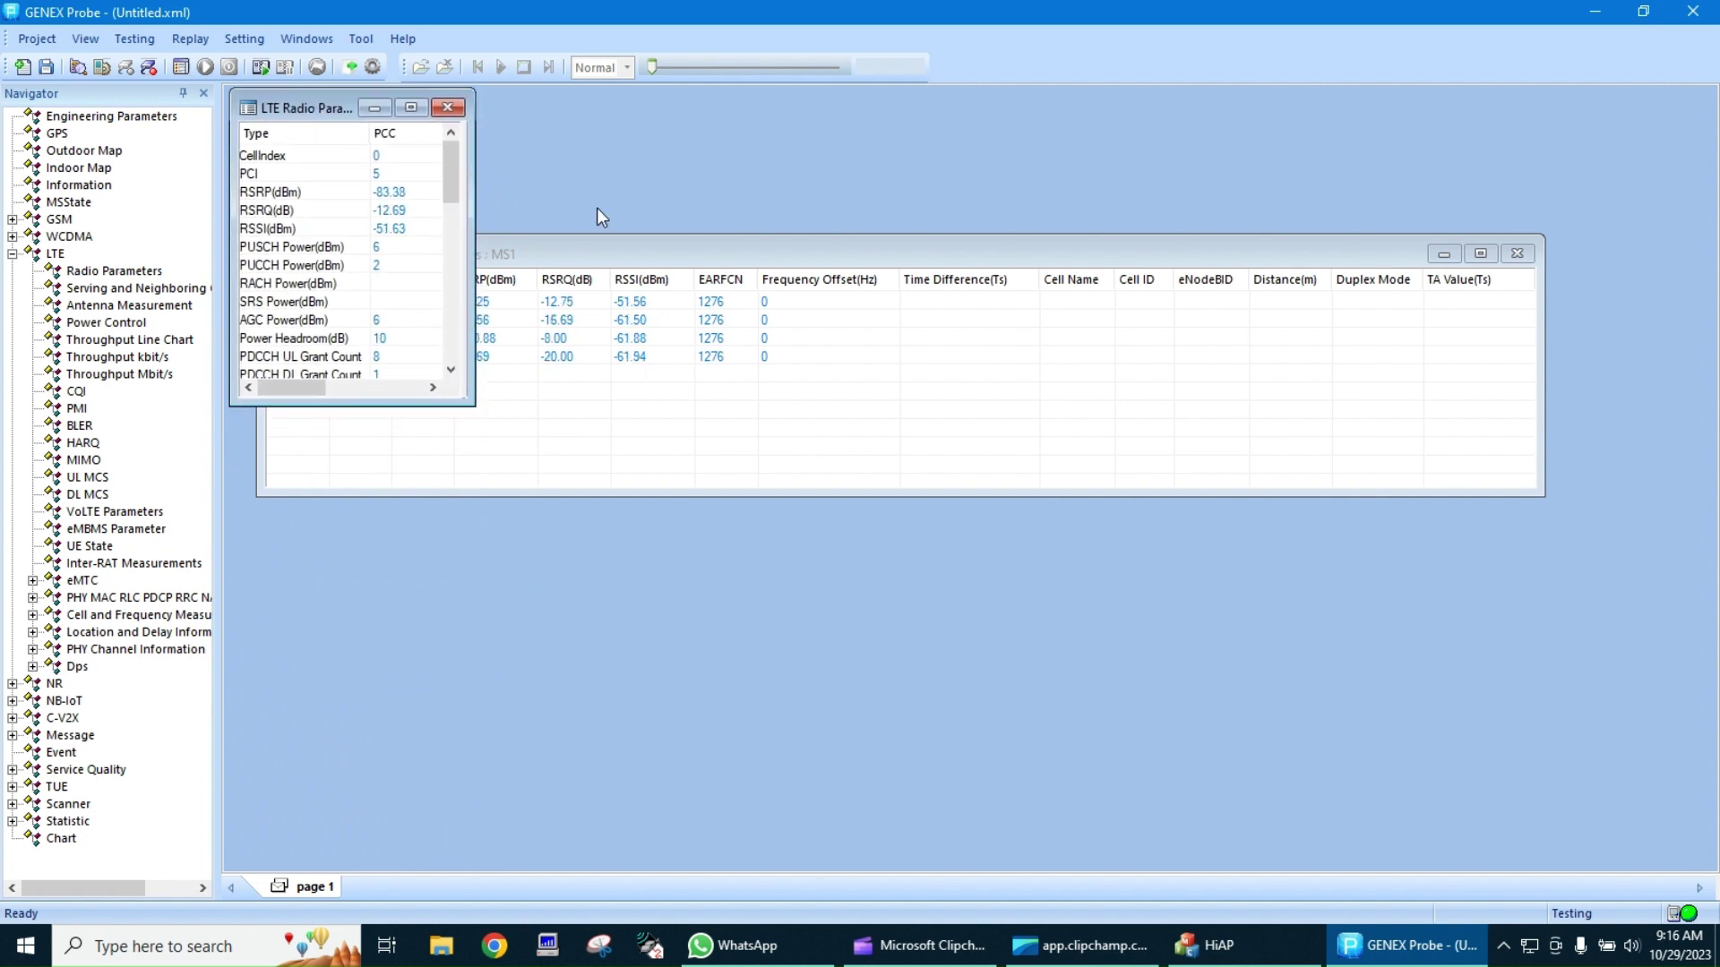
Narrow the LTE Serving and Neighboring Cells window and place it directly beside the LTE Radio Parameters window
drag(695, 254, 916, 107)
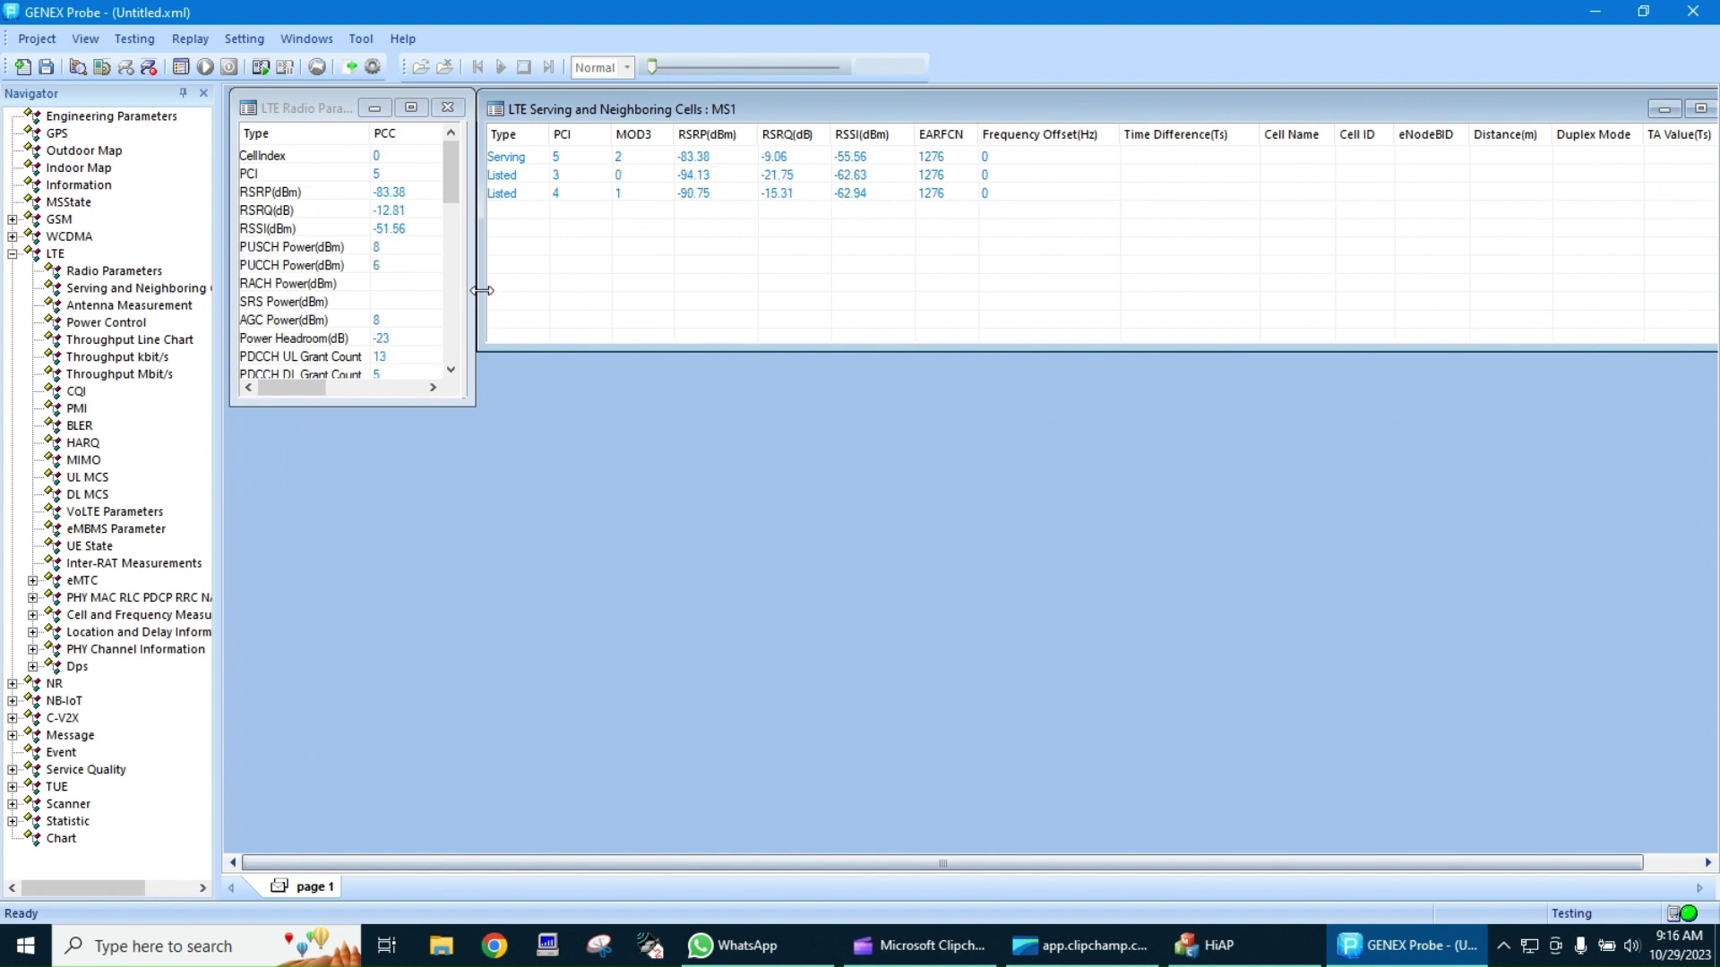
drag(482, 290, 1051, 290)
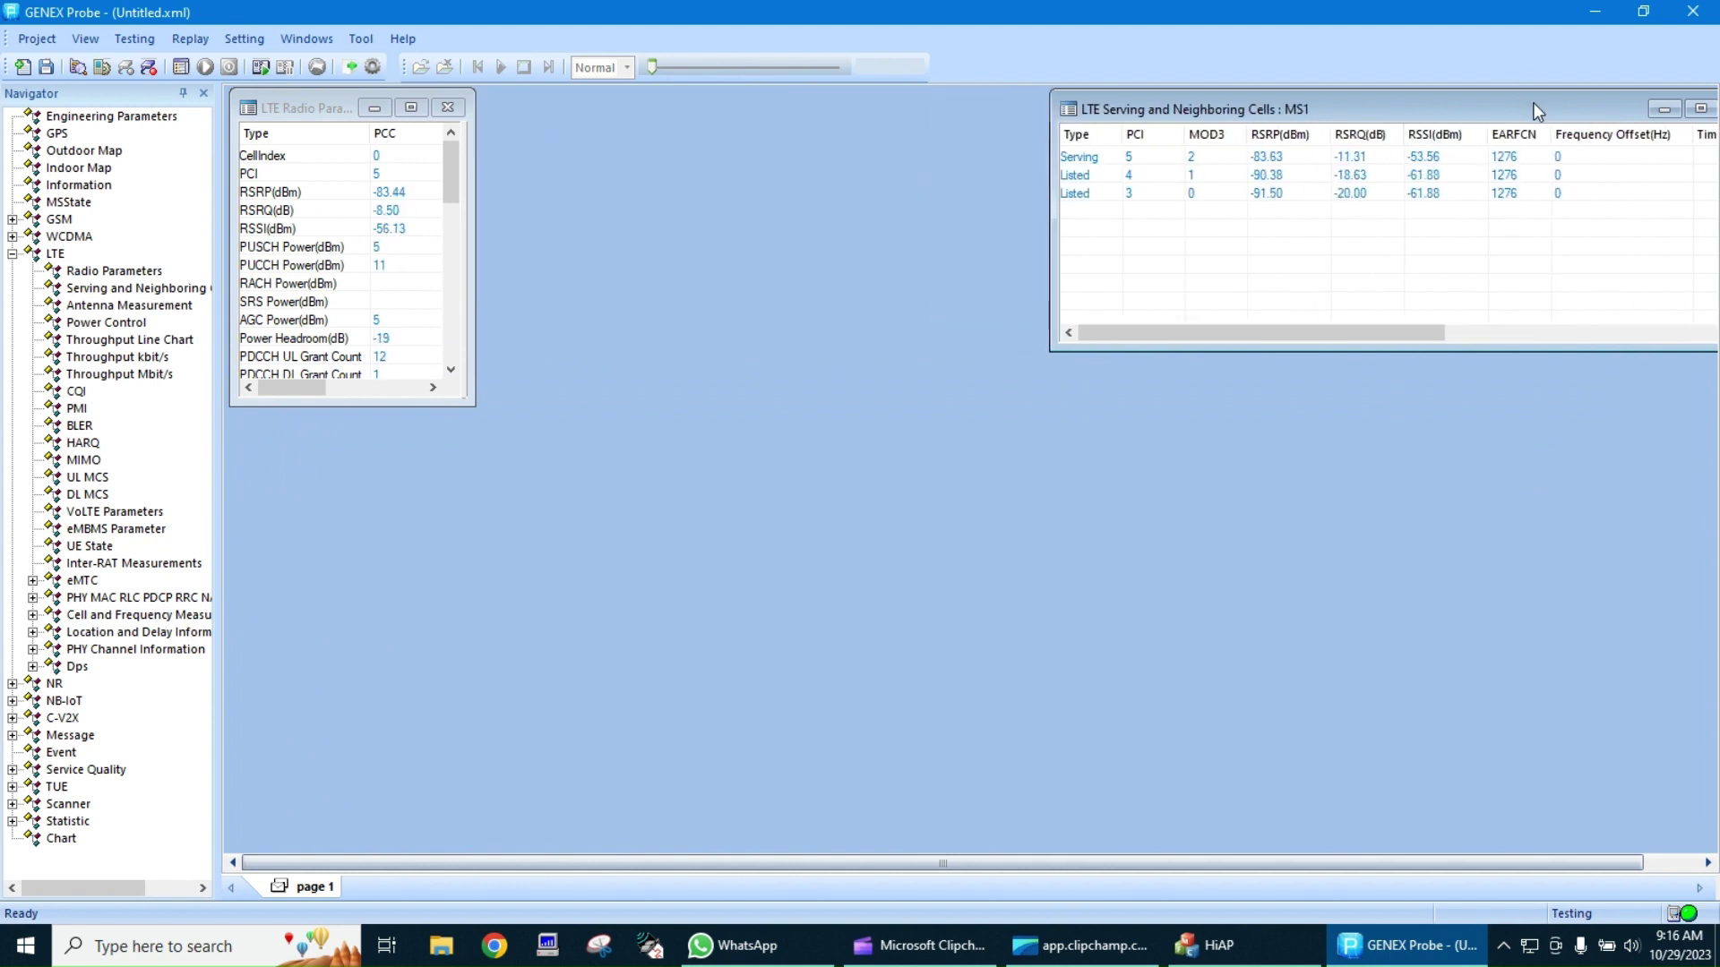
drag(1533, 103, 963, 103)
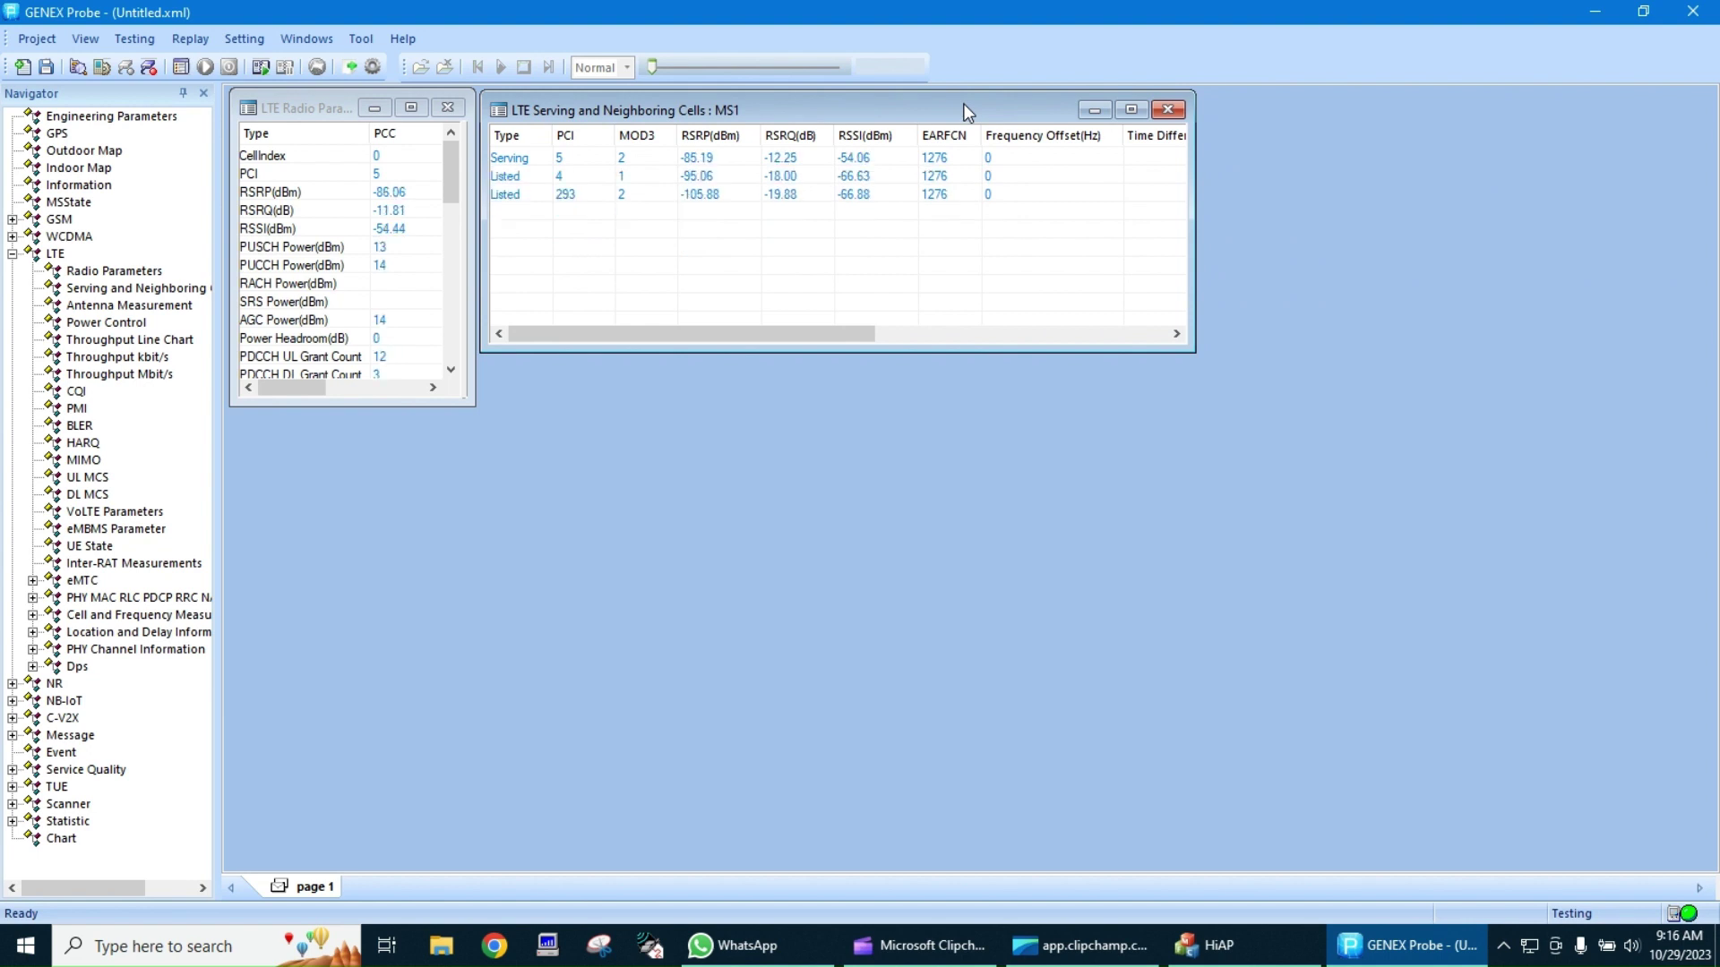
Open the Layer 3 message window and place it below the LTE Radio Parameters window
click(12, 254)
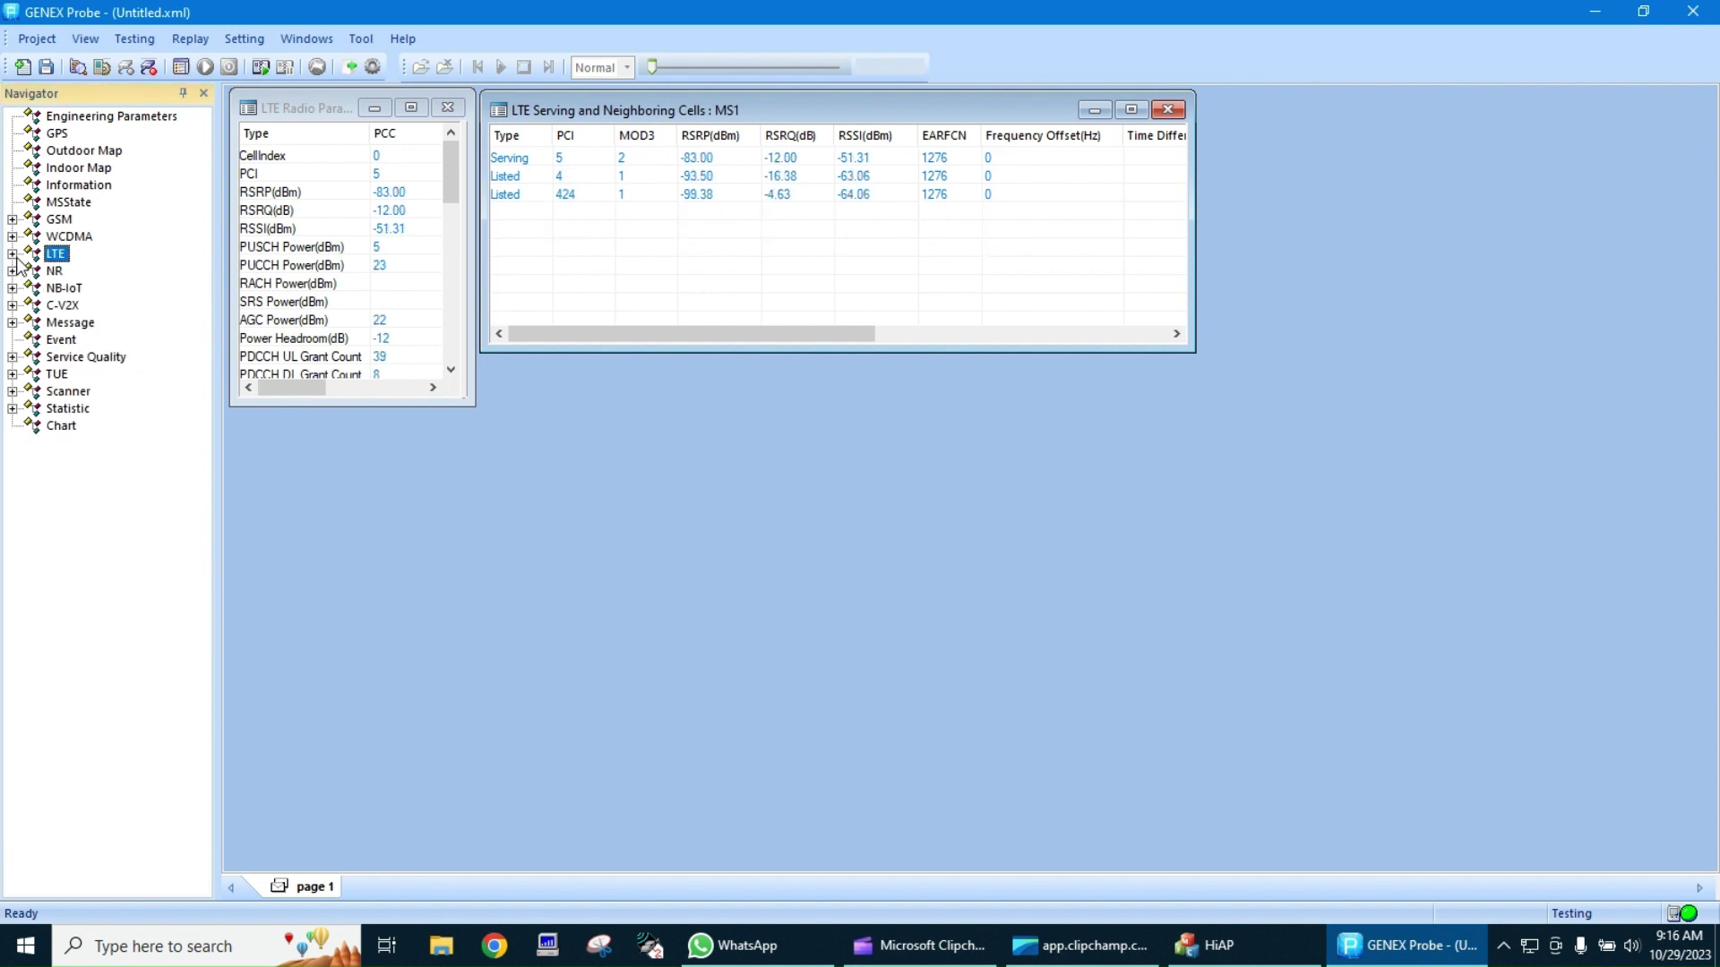
click(14, 323)
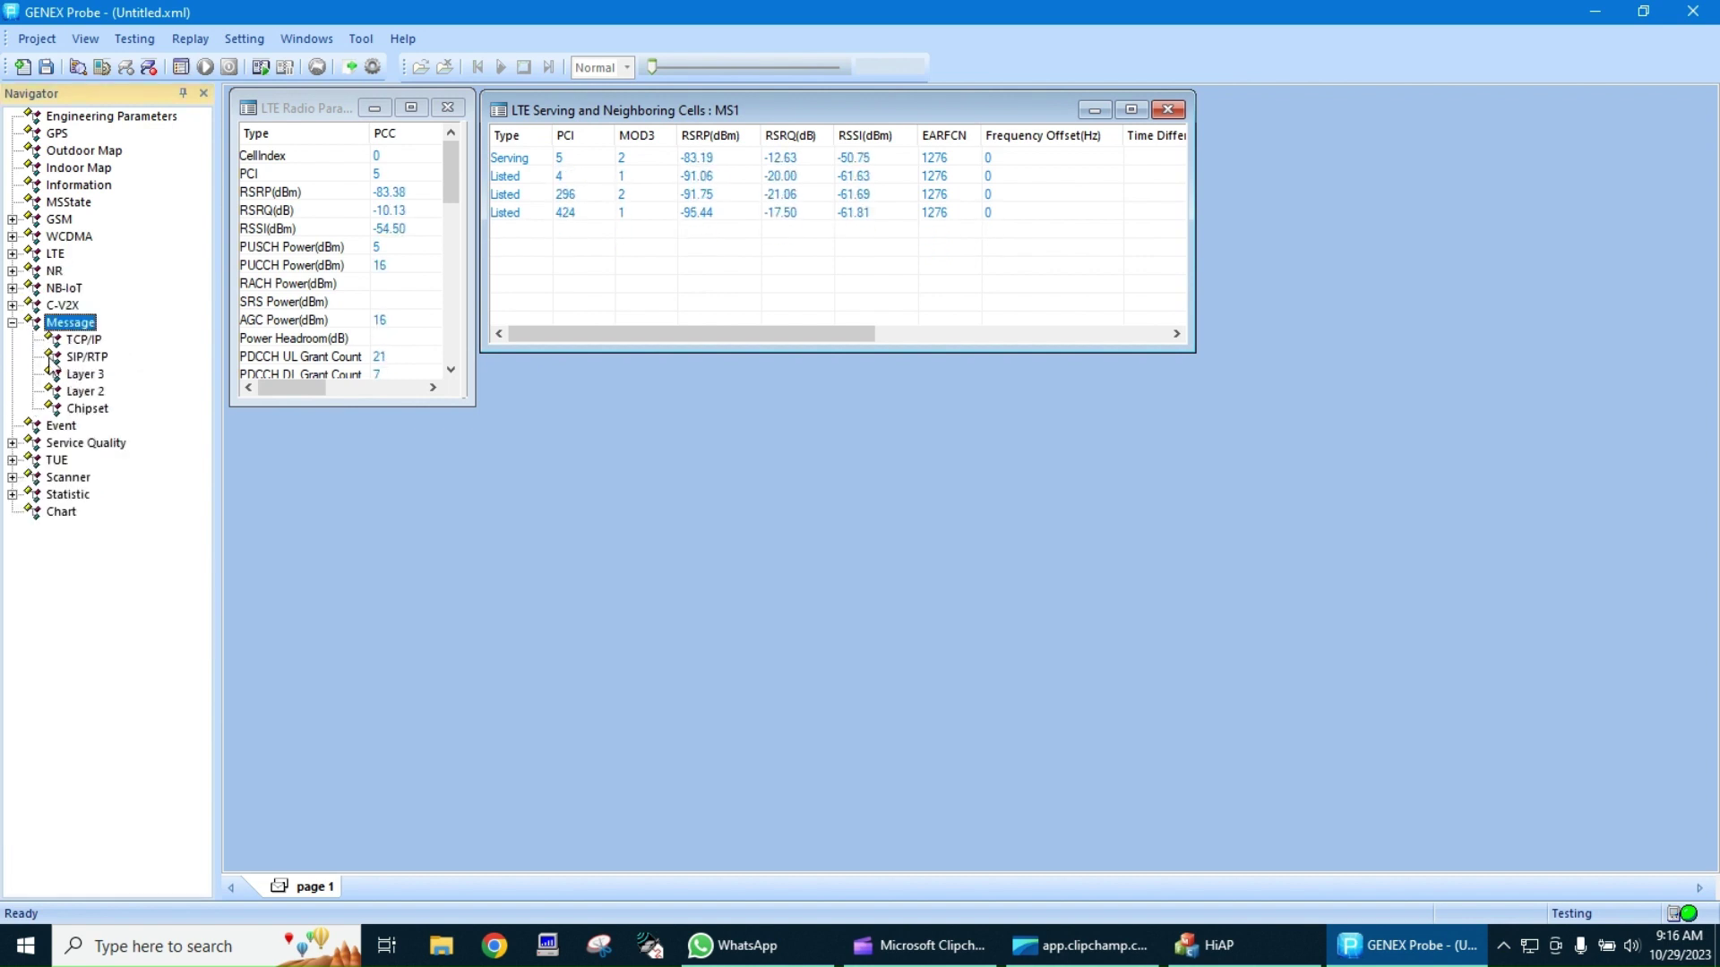
click(81, 374)
double_click(81, 375)
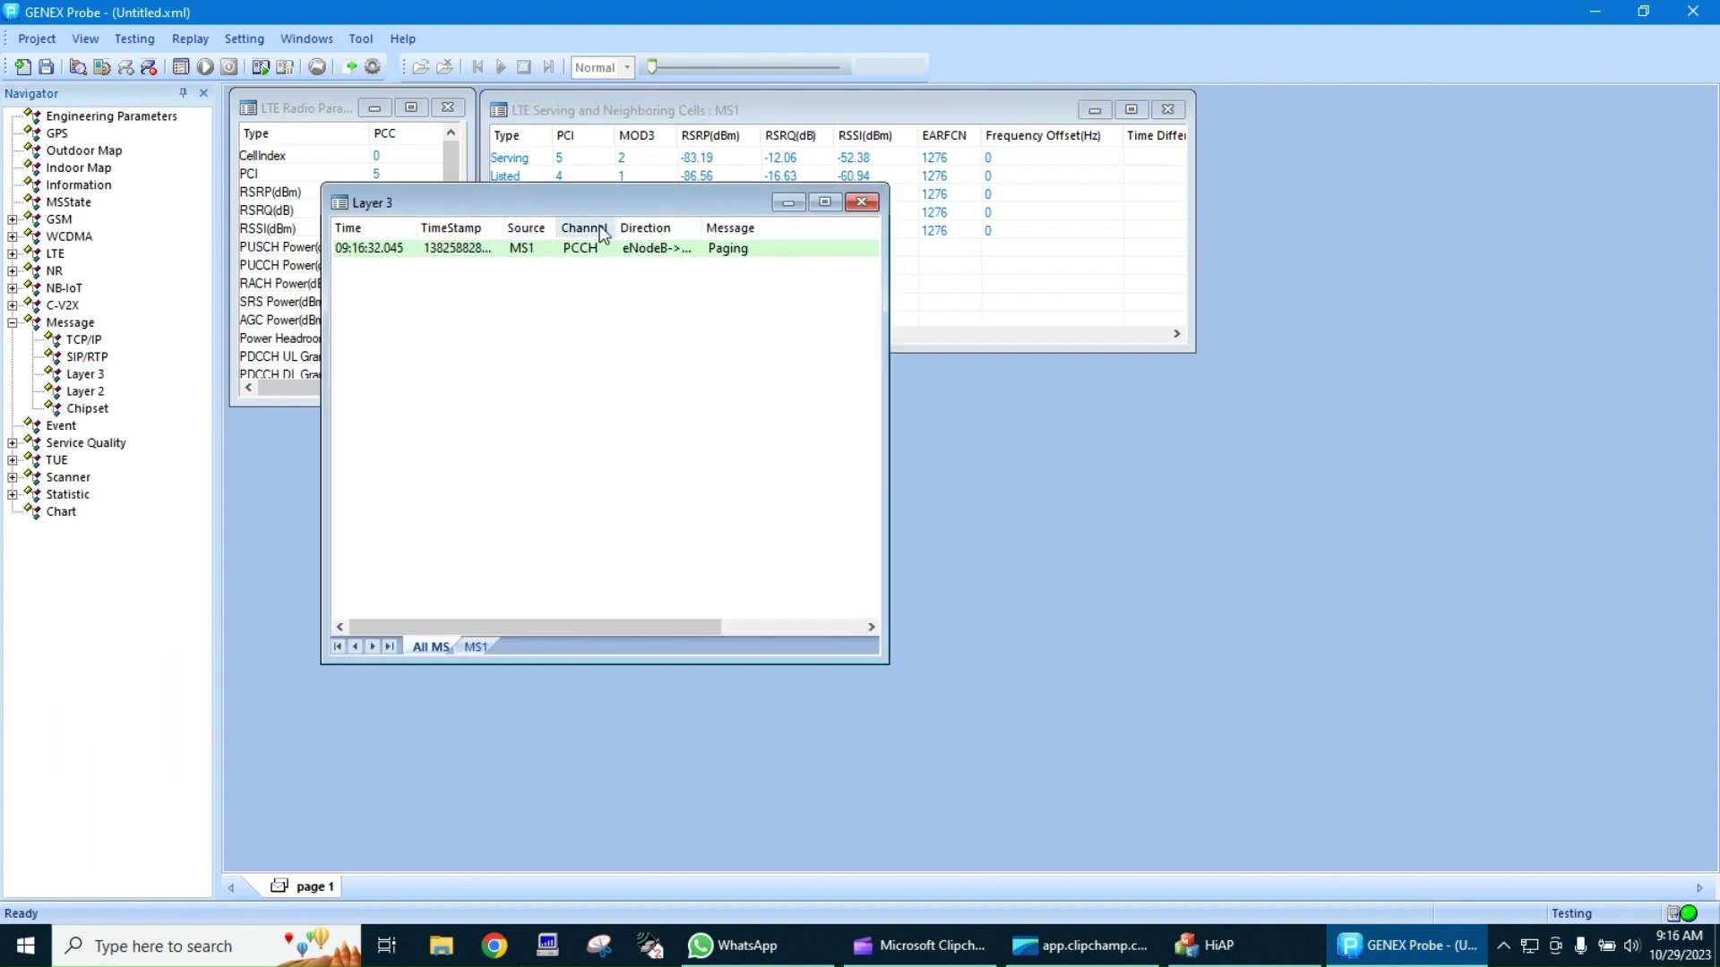
drag(660, 224, 536, 415)
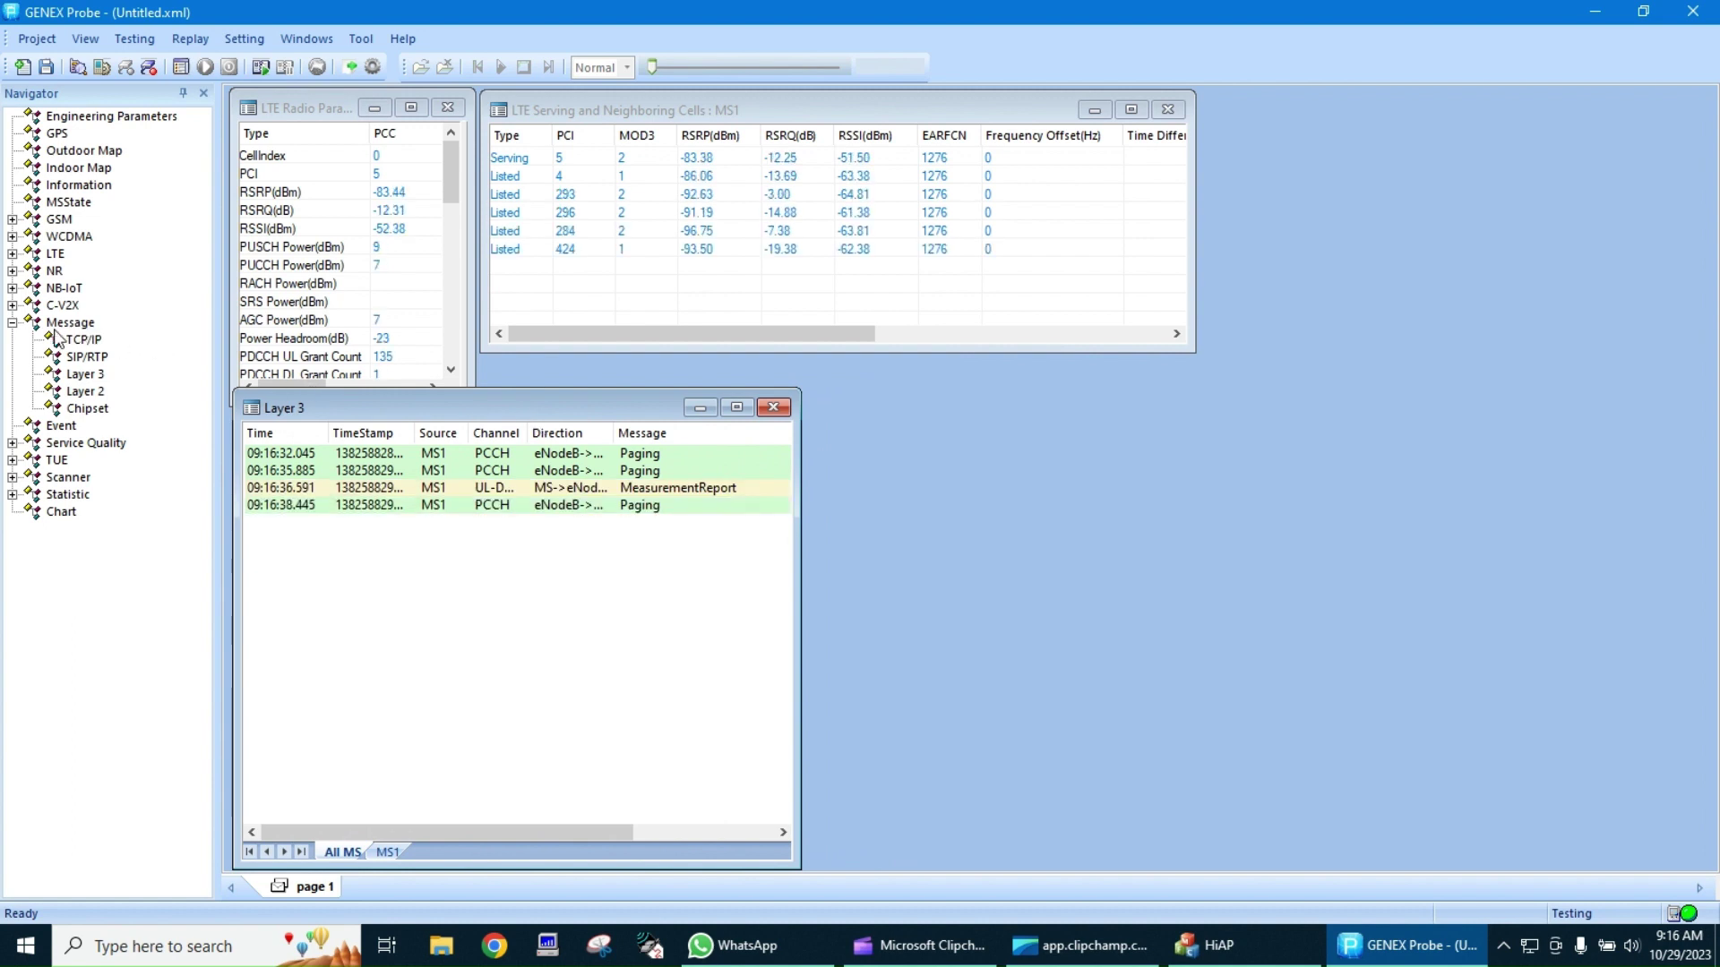
Open the Event window, place it to the right of the Layer 3 window and enlarge it down to the workspace's lower edge
click(66, 426)
double_click(67, 428)
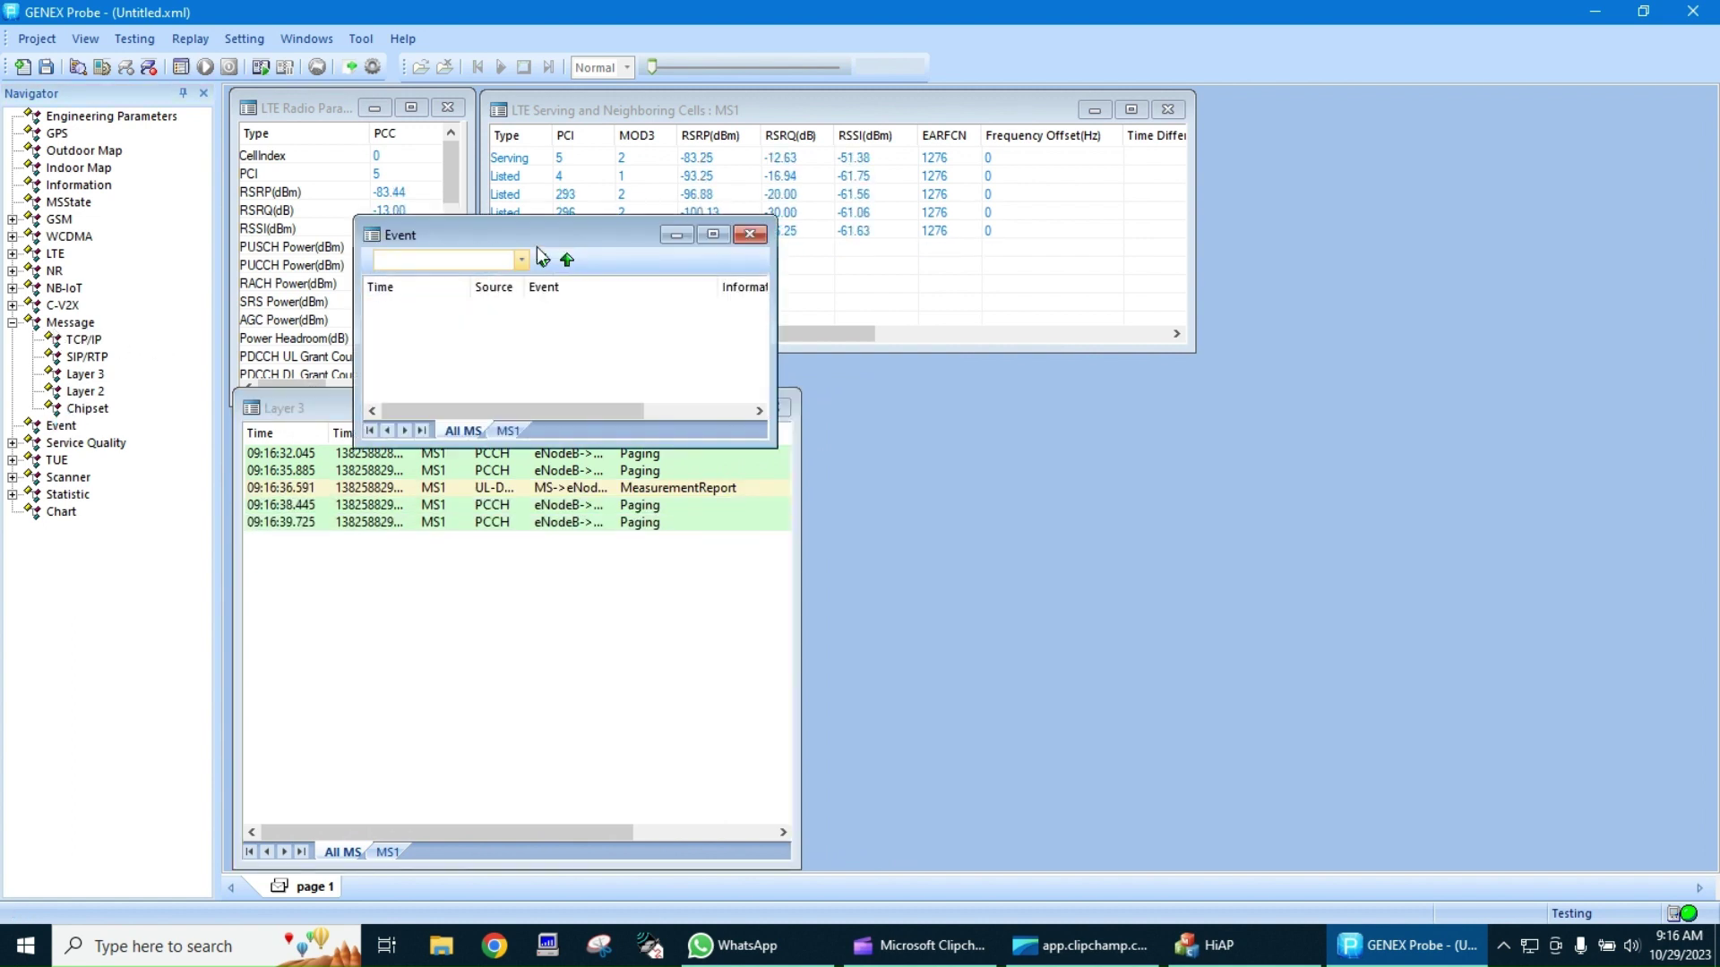
drag(558, 231, 1474, 368)
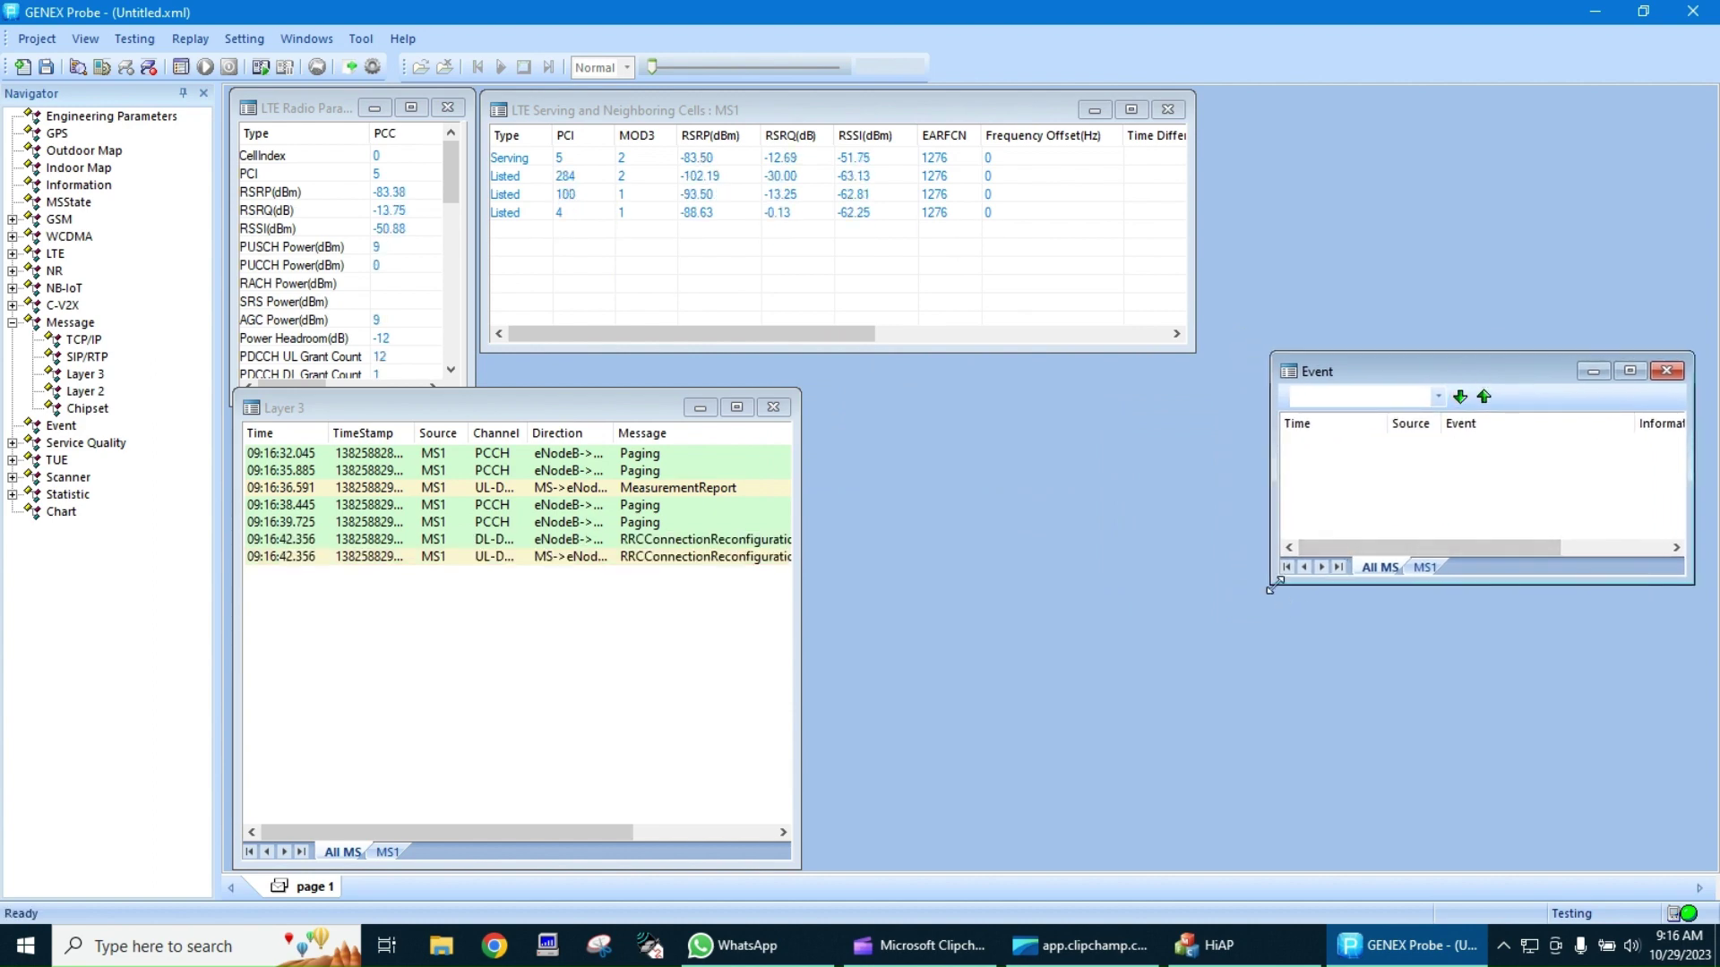
drag(1273, 584, 1060, 873)
Select the LTECSFBCallEstablished(MOC) event and widen the Layer 3 window until it nearly meets the Event window
click(581, 707)
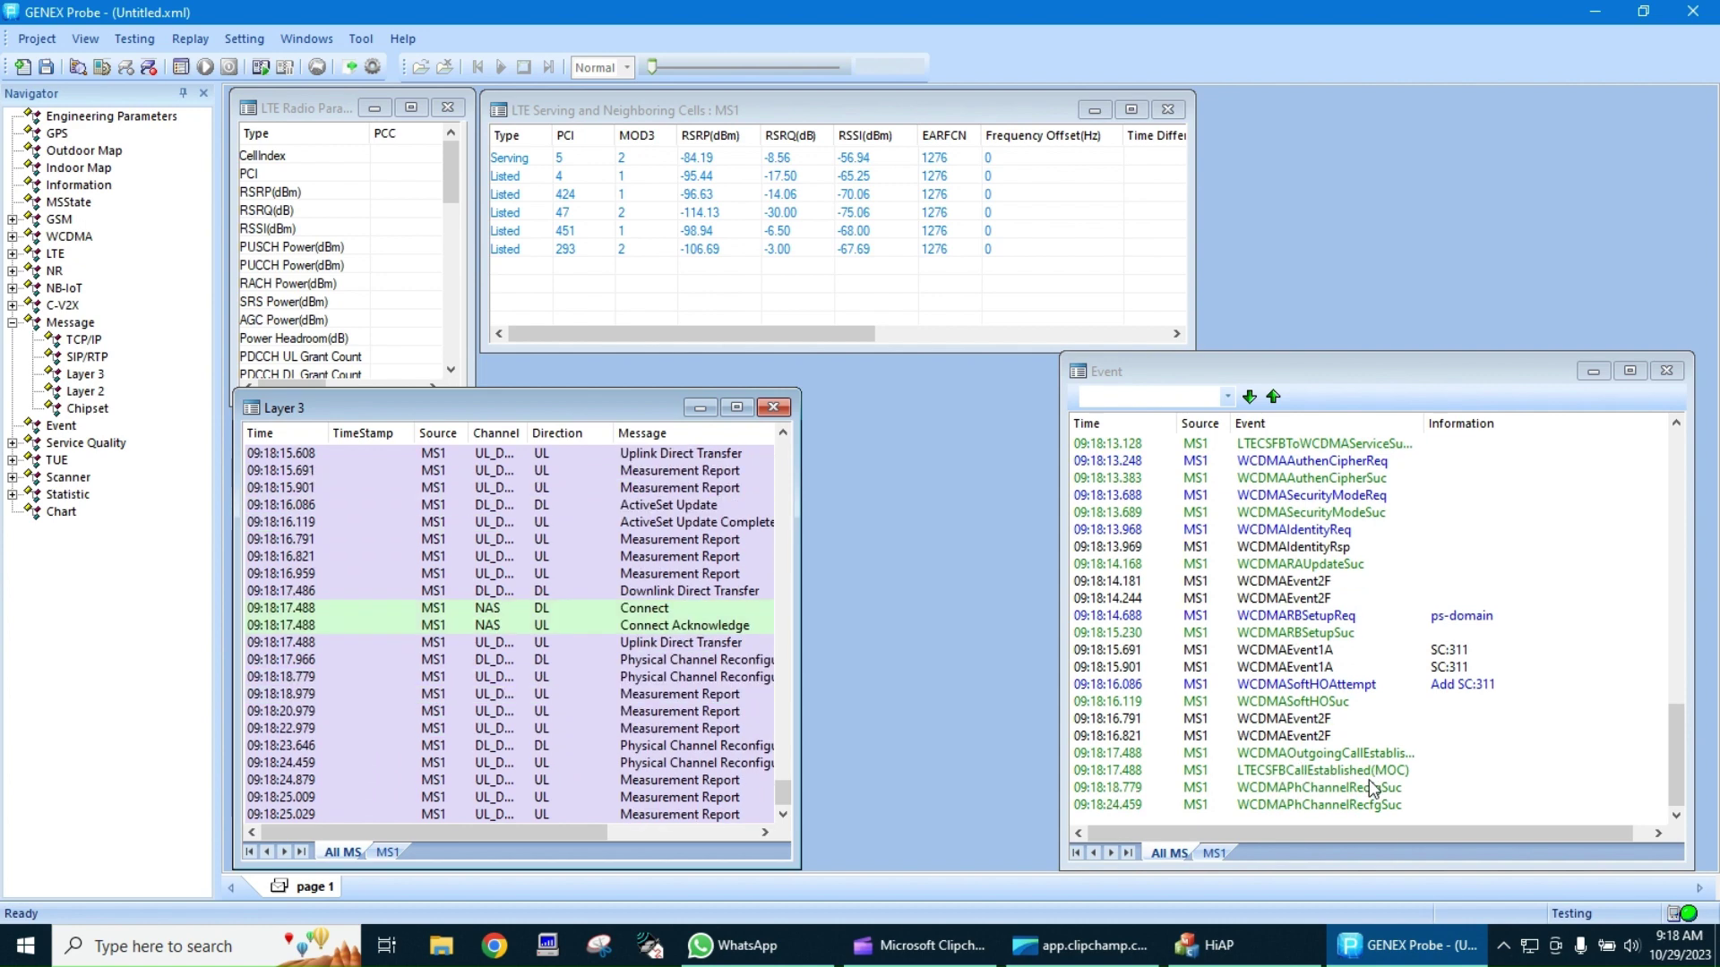
click(1326, 774)
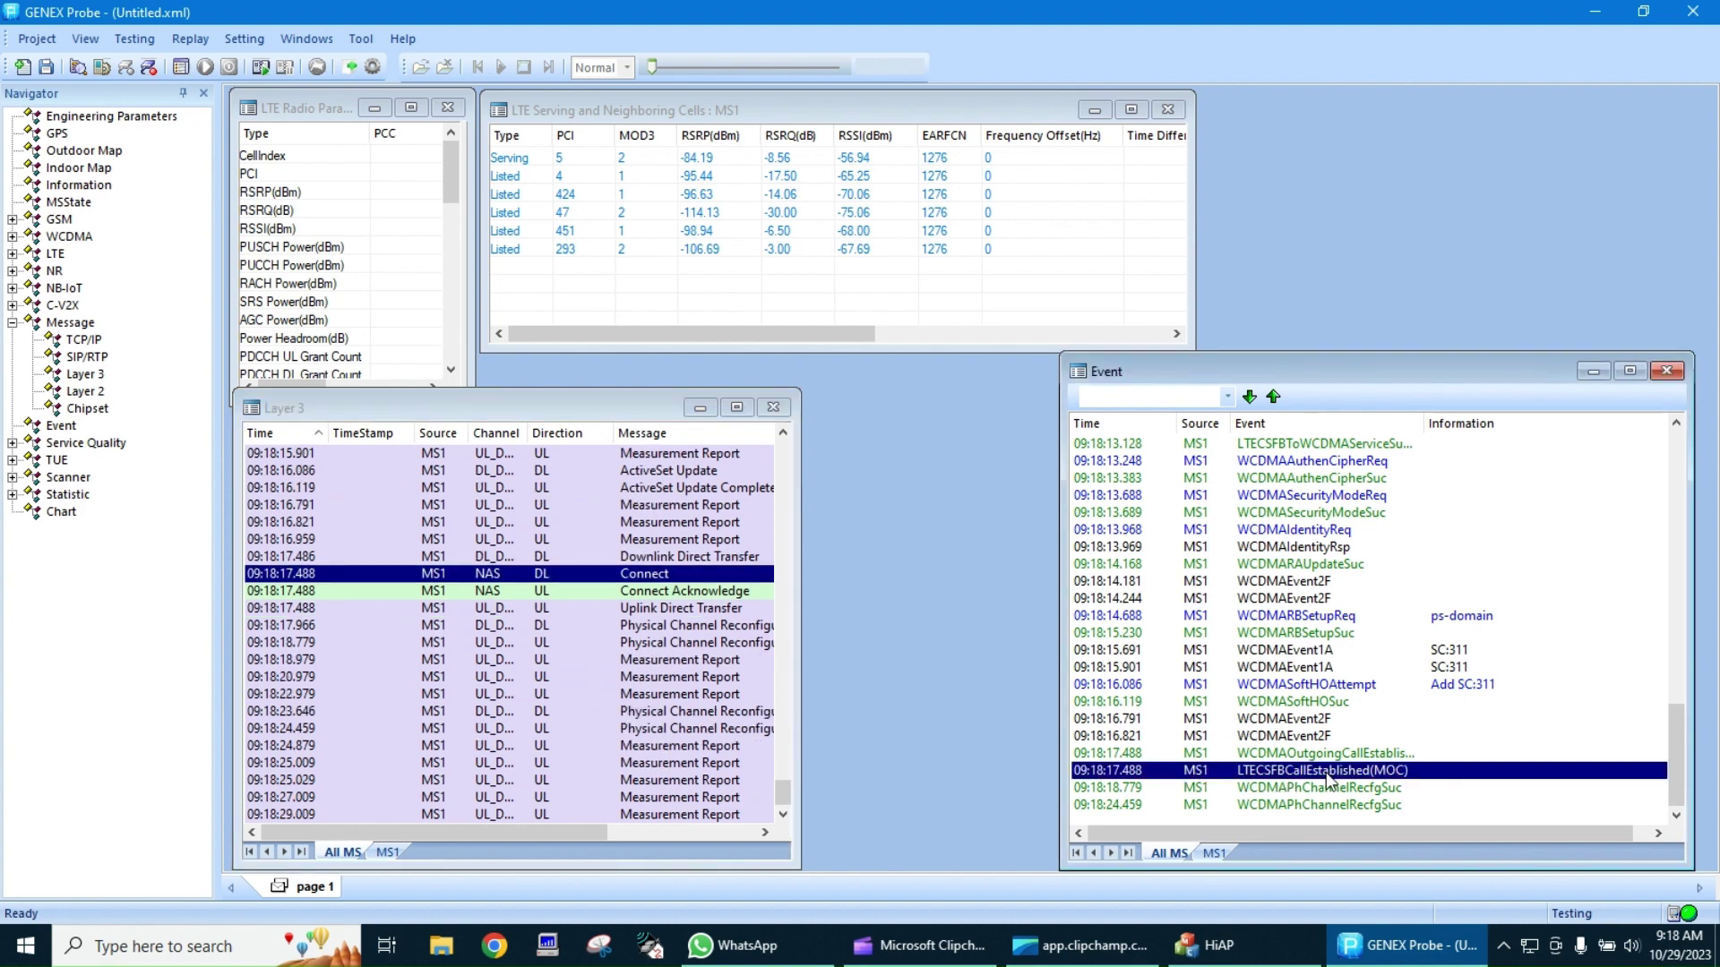
drag(800, 654, 1040, 694)
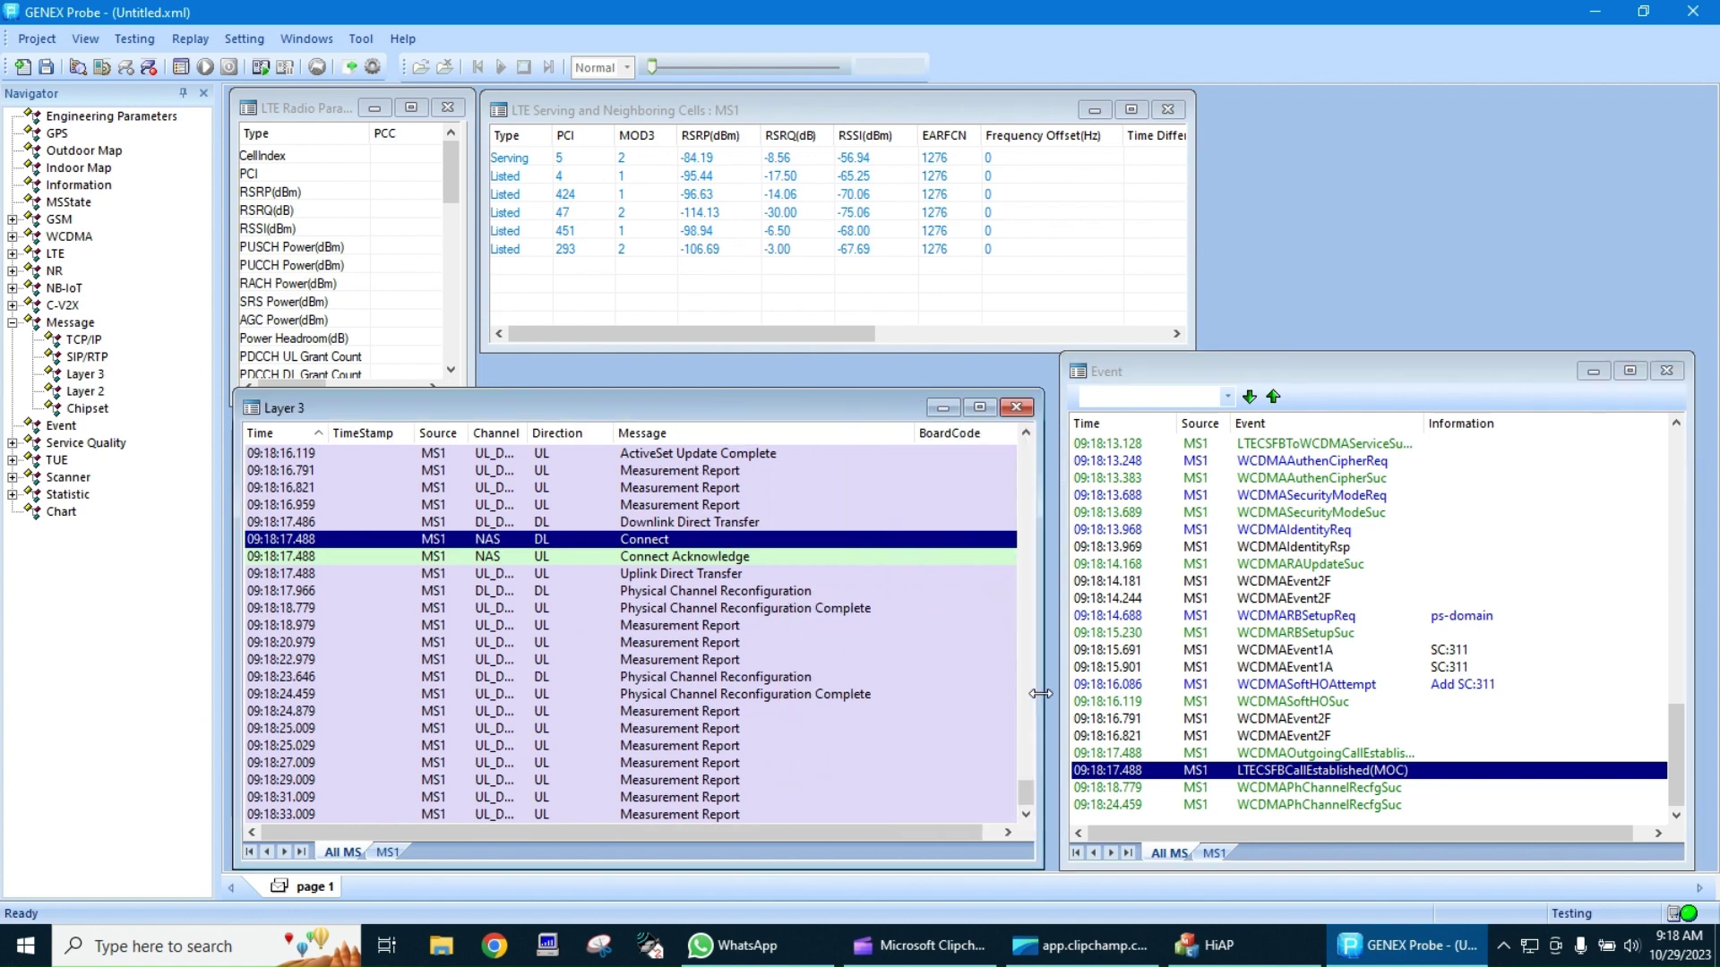
Select the Connect Acknowledge message and review the Layer 3 messages around the call setup
click(686, 553)
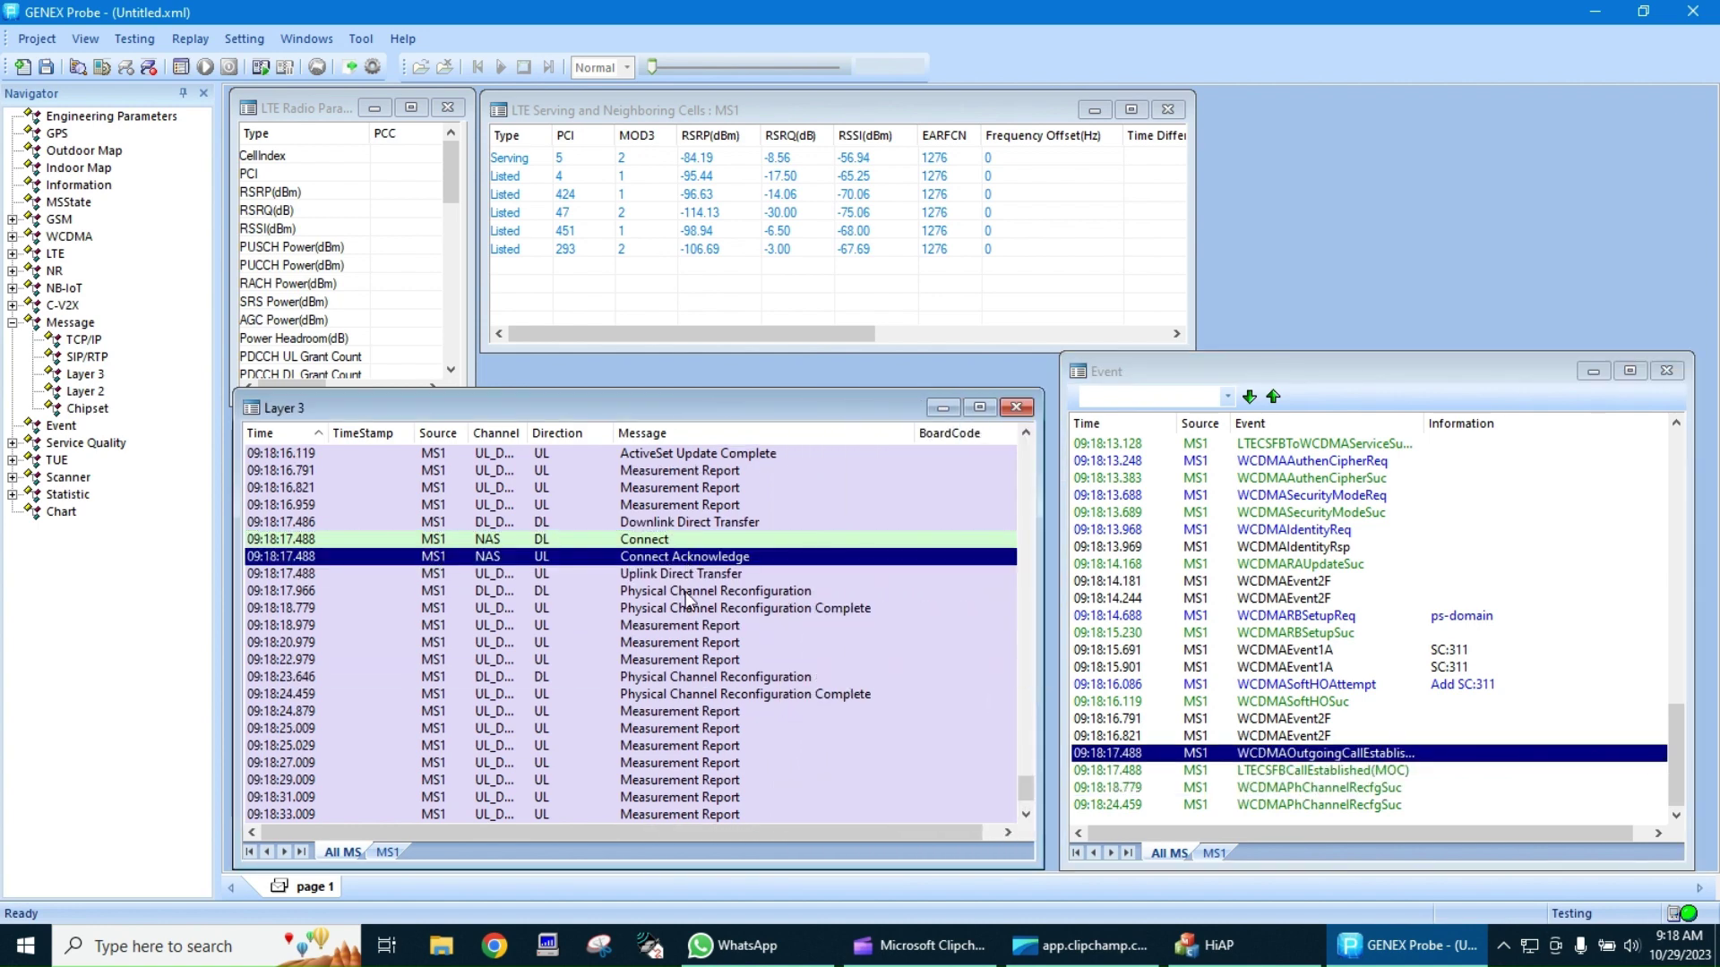
scroll(688, 631, down, 2)
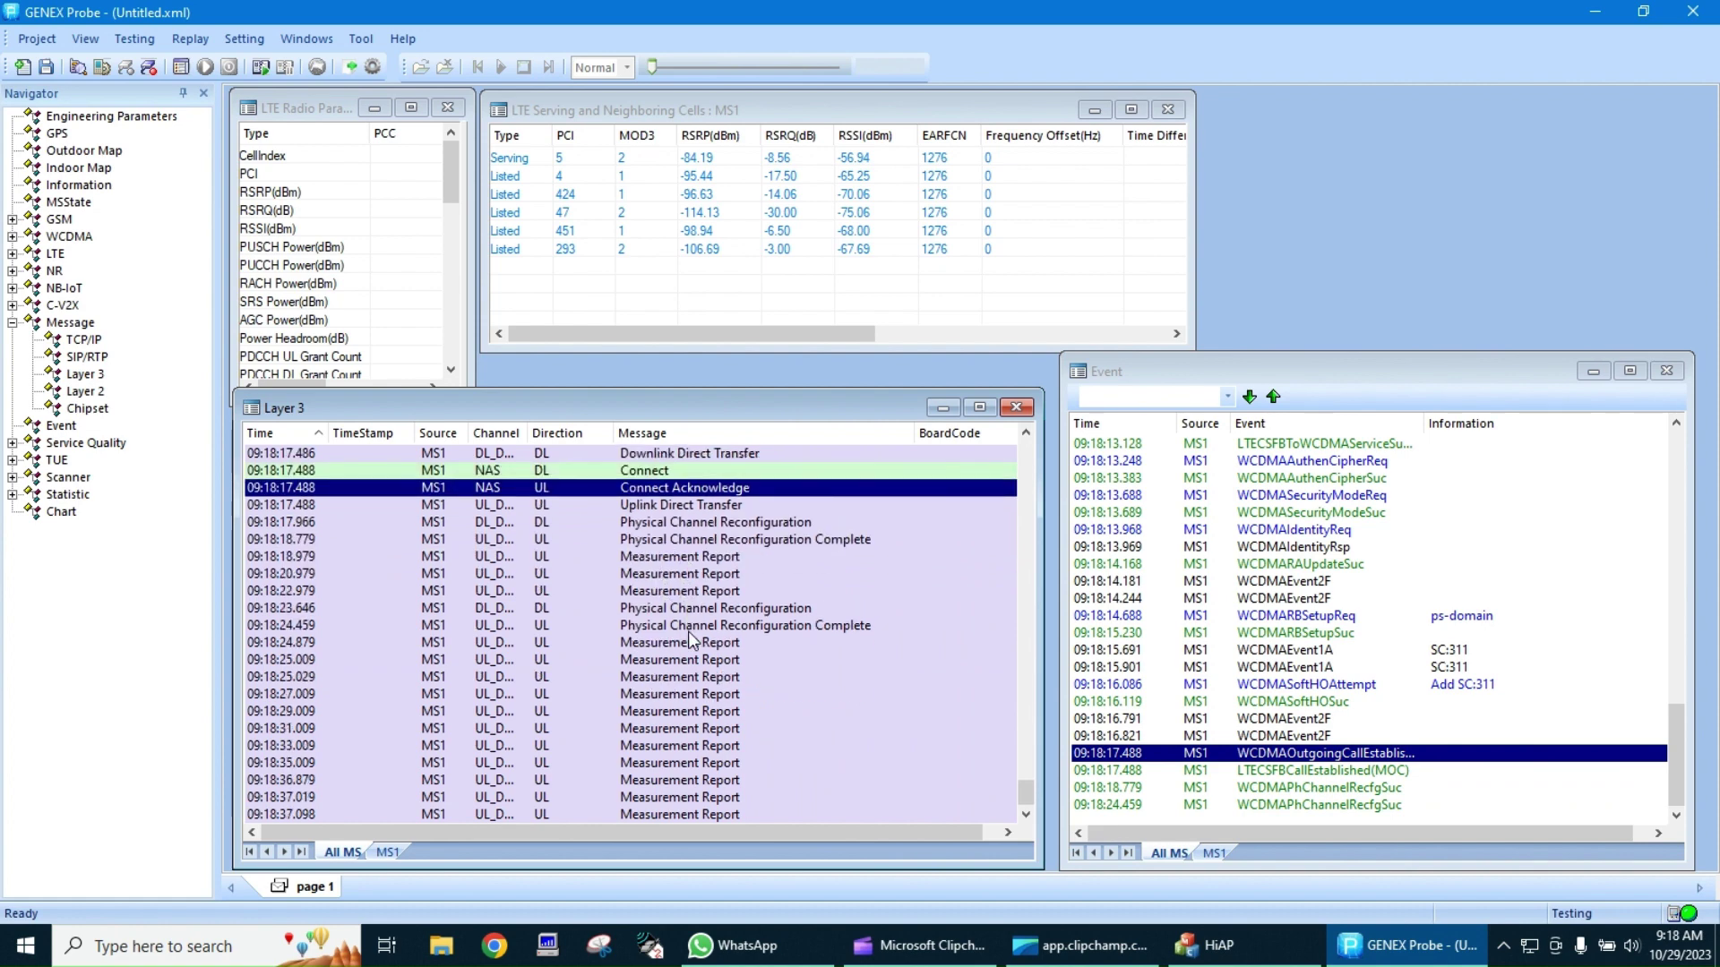
scroll(688, 631, up, 10)
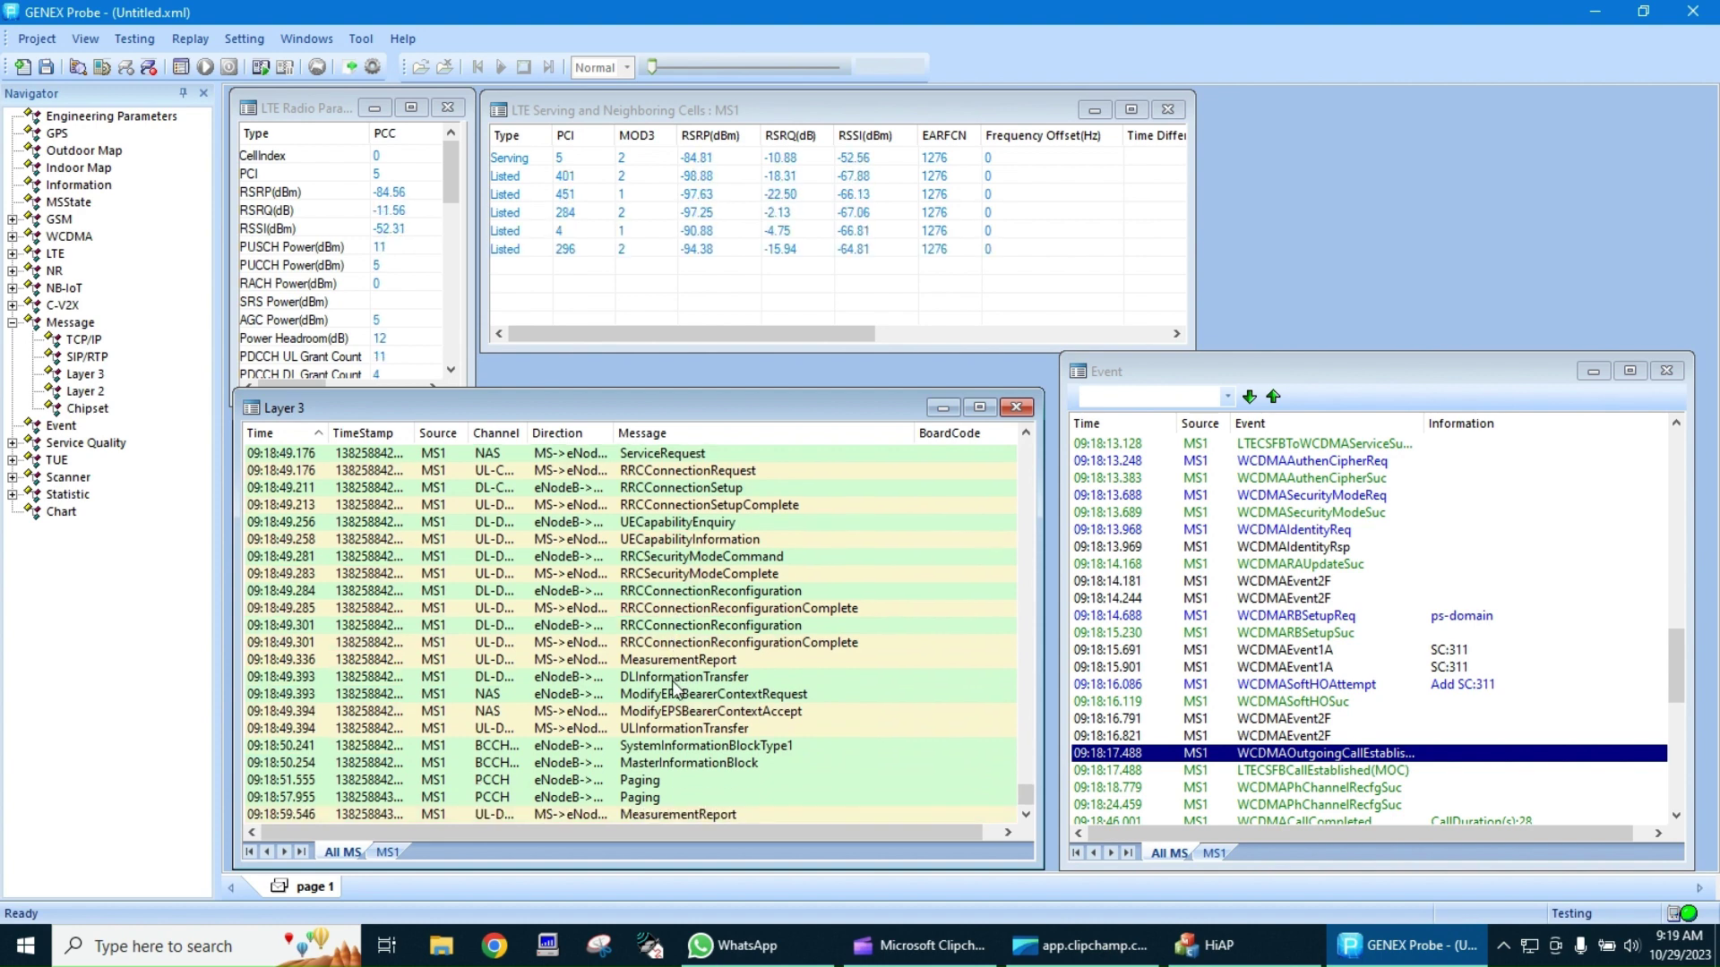
Examine the Event list for the CSFB call's setup, completion and return to LTE, from the latest entries back to earlier ones
click(1214, 753)
scroll(1272, 751, down, 5)
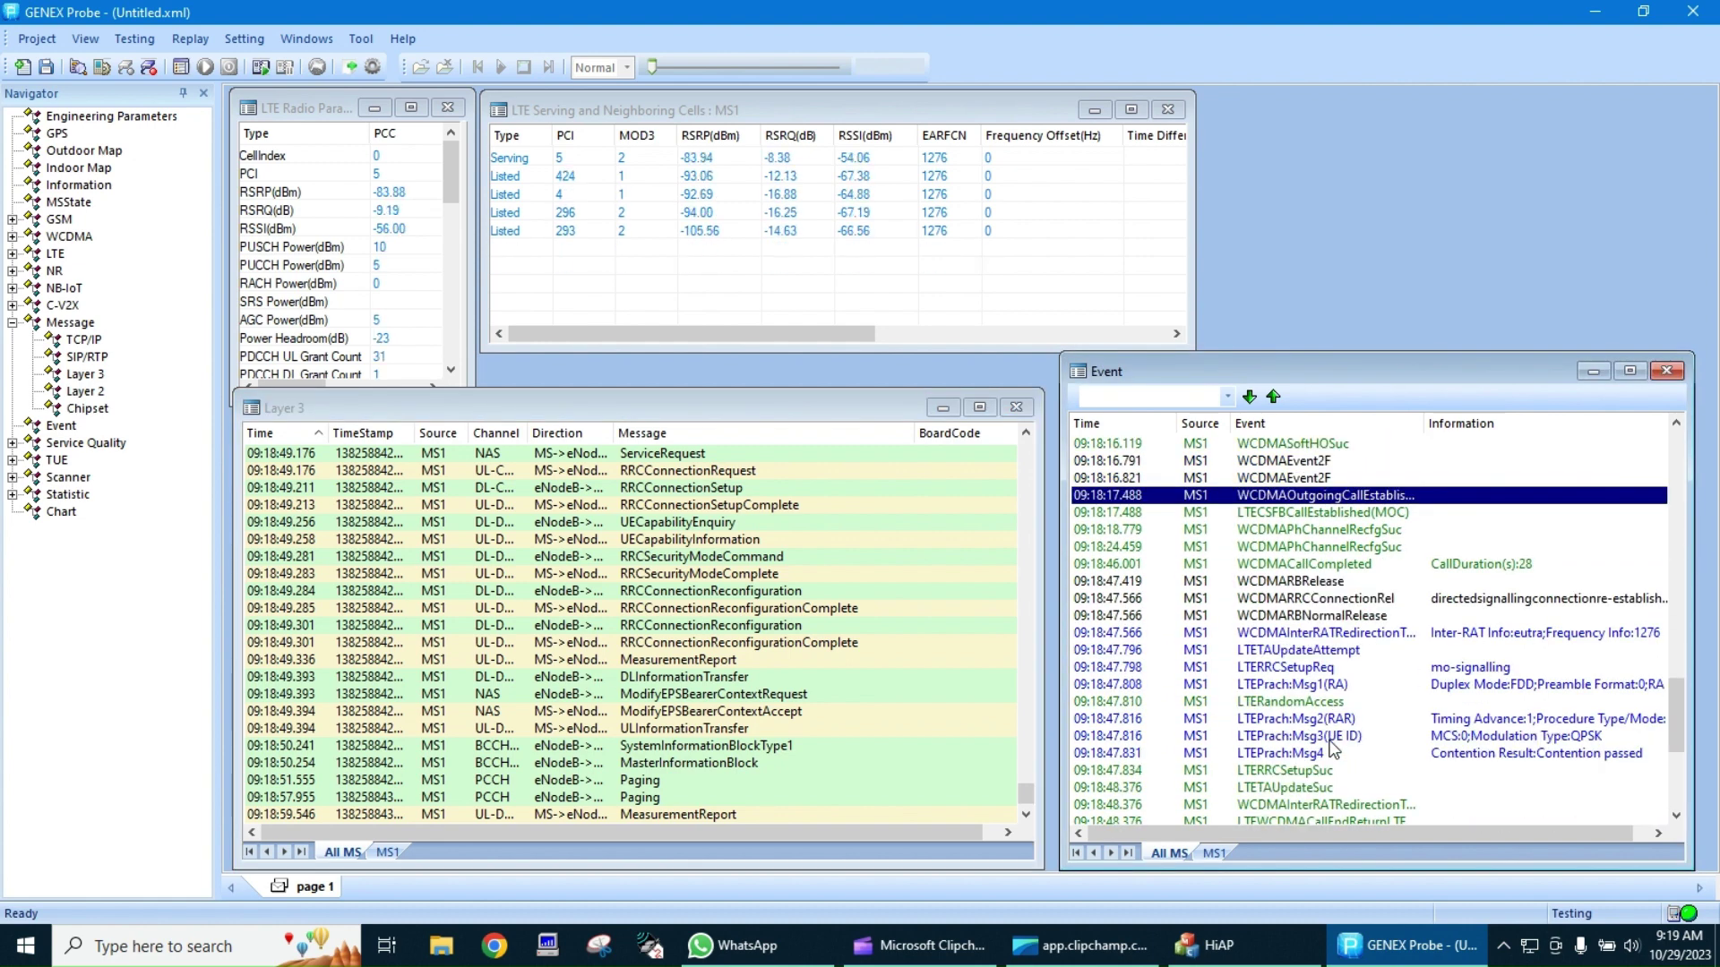
scroll(1332, 750, down, 2)
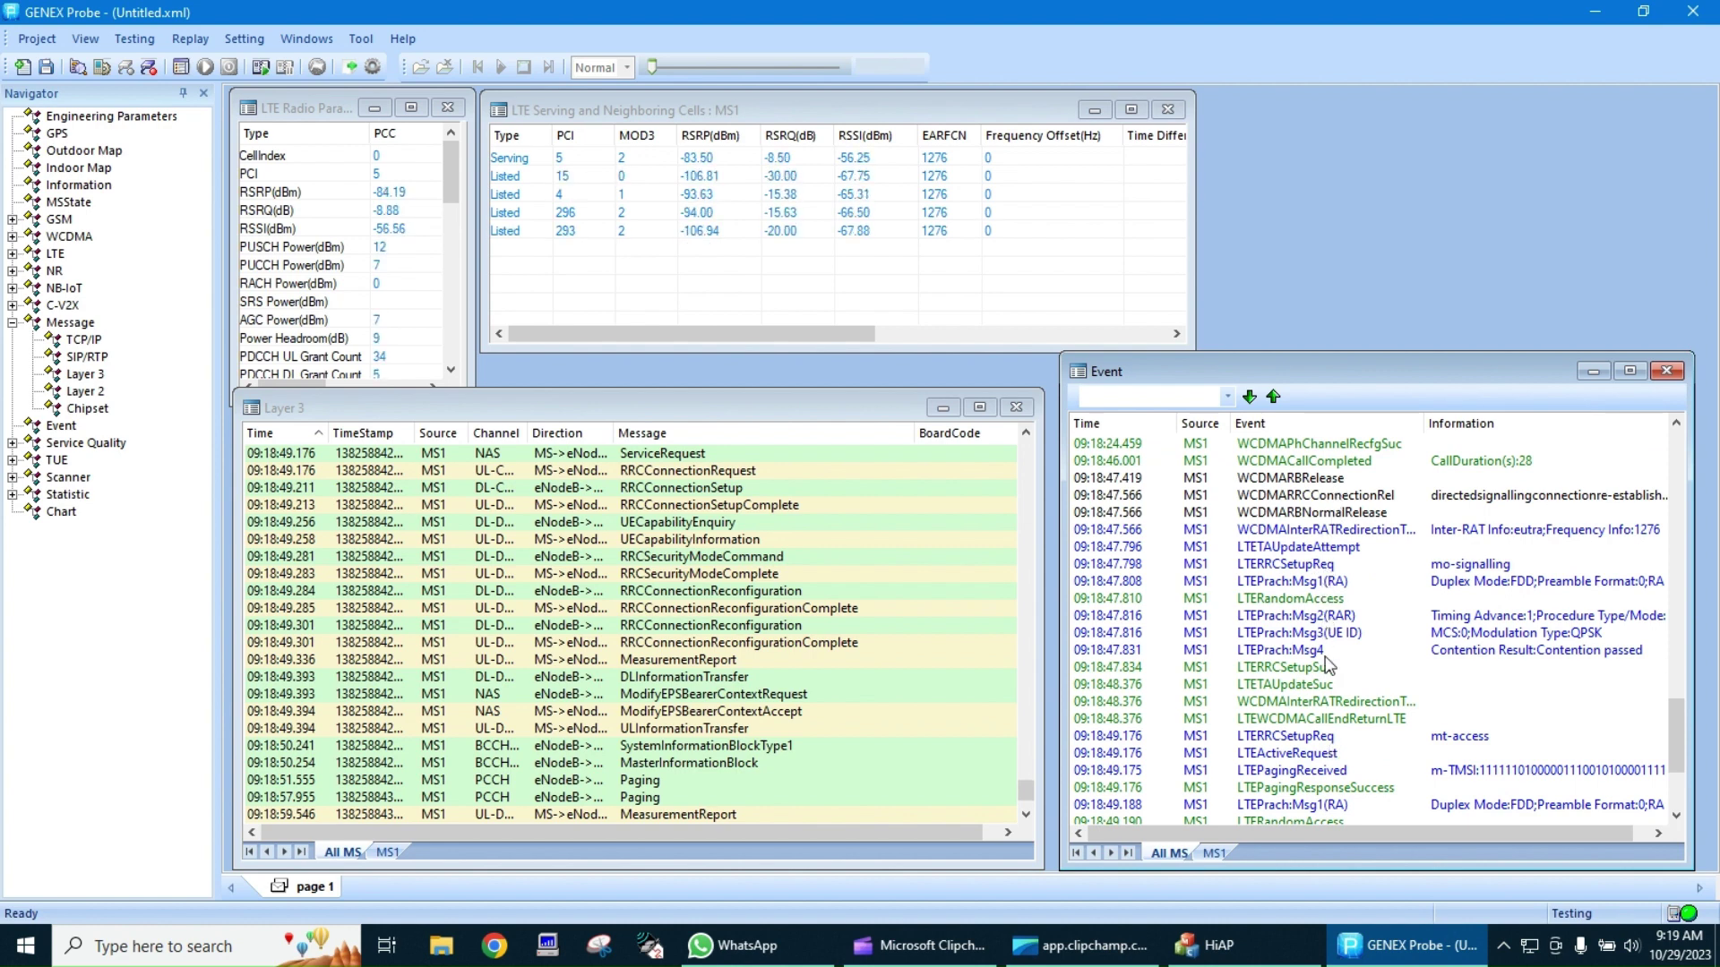
scroll(1329, 664, down, 2)
scroll(1329, 664, down, 2)
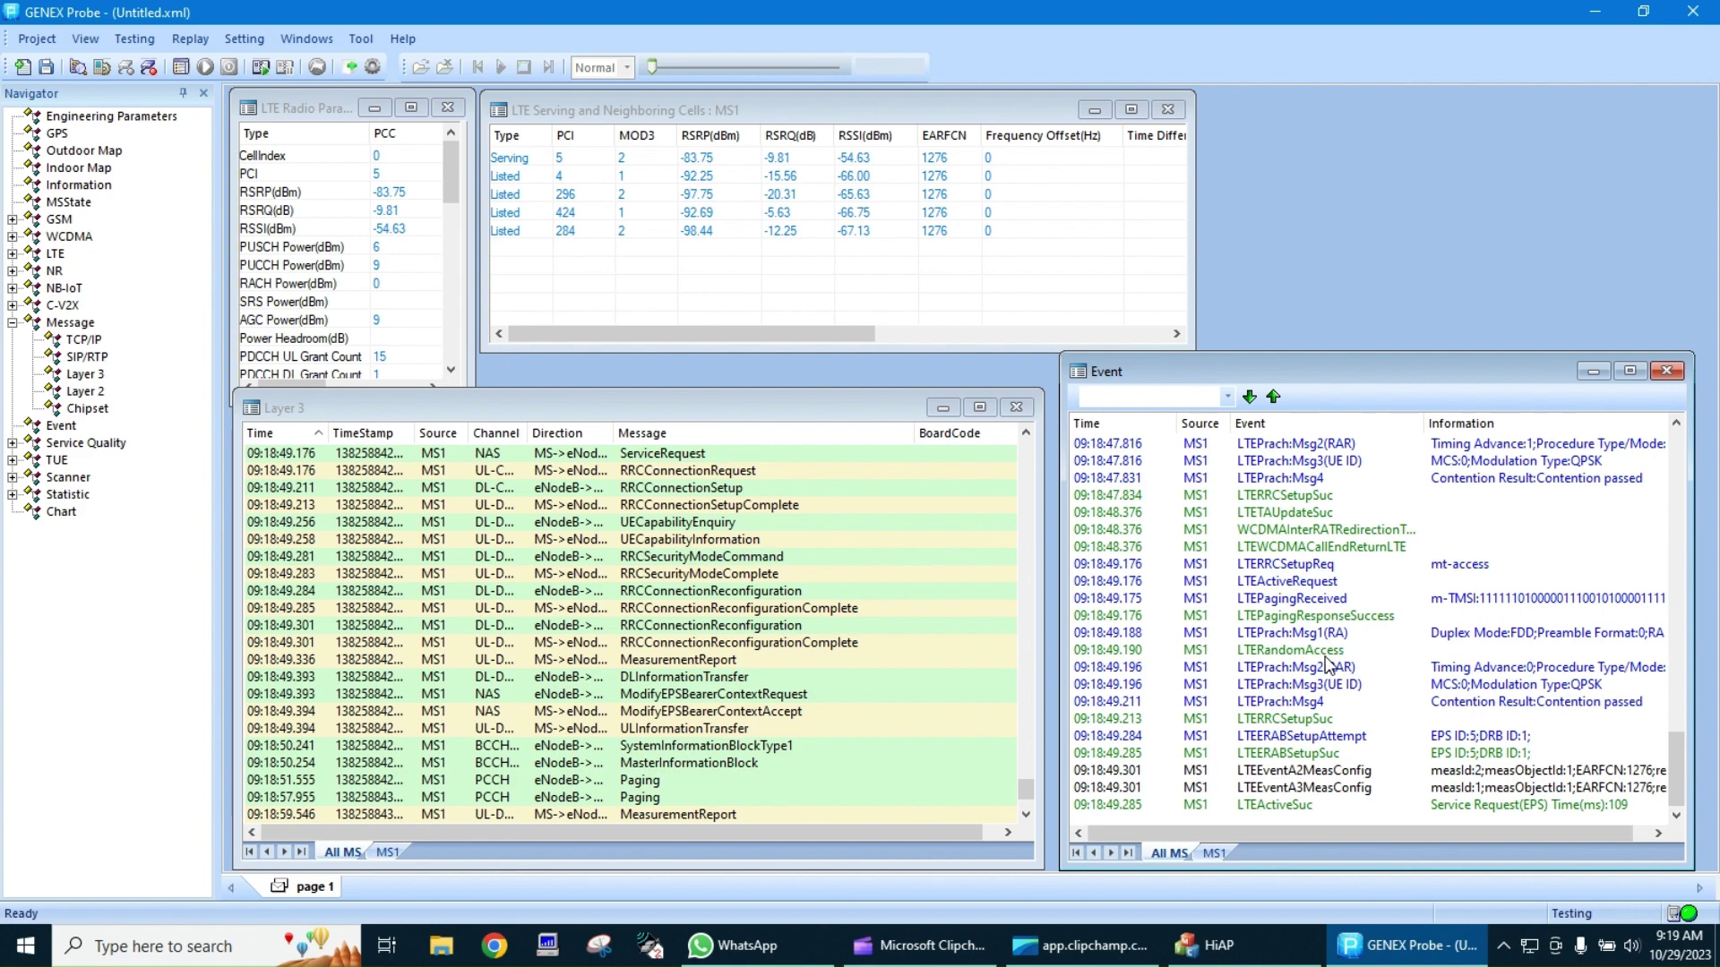
scroll(1330, 665, up, 8)
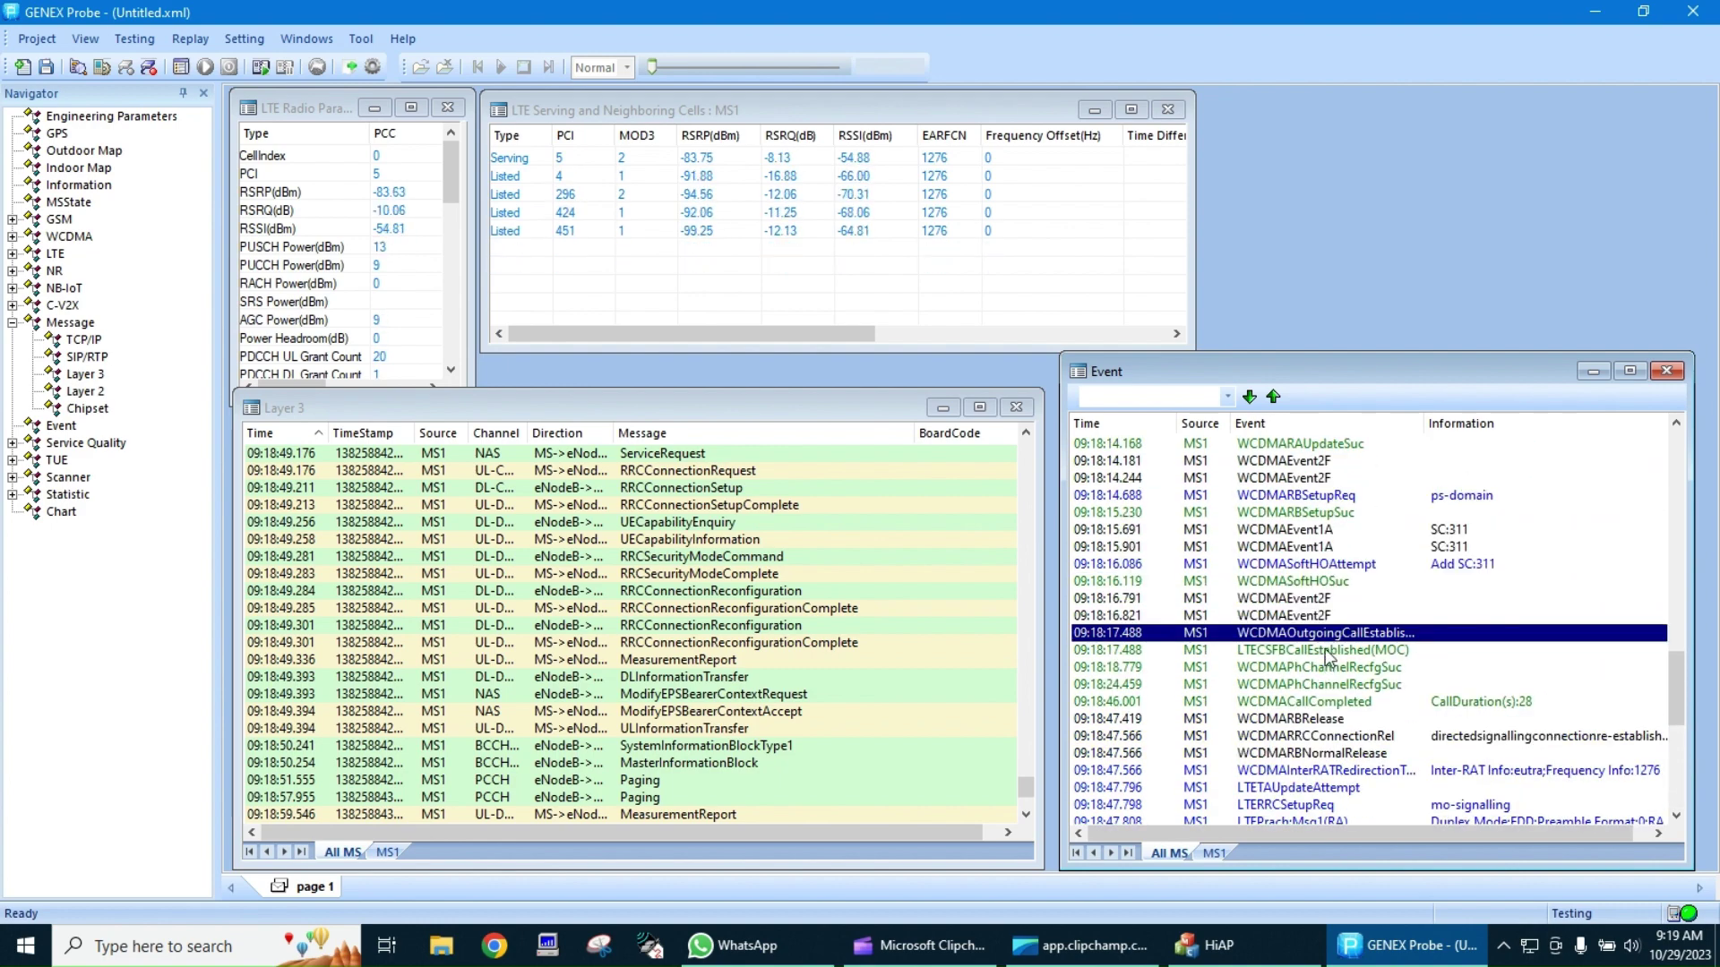
scroll(1370, 566, up, 2)
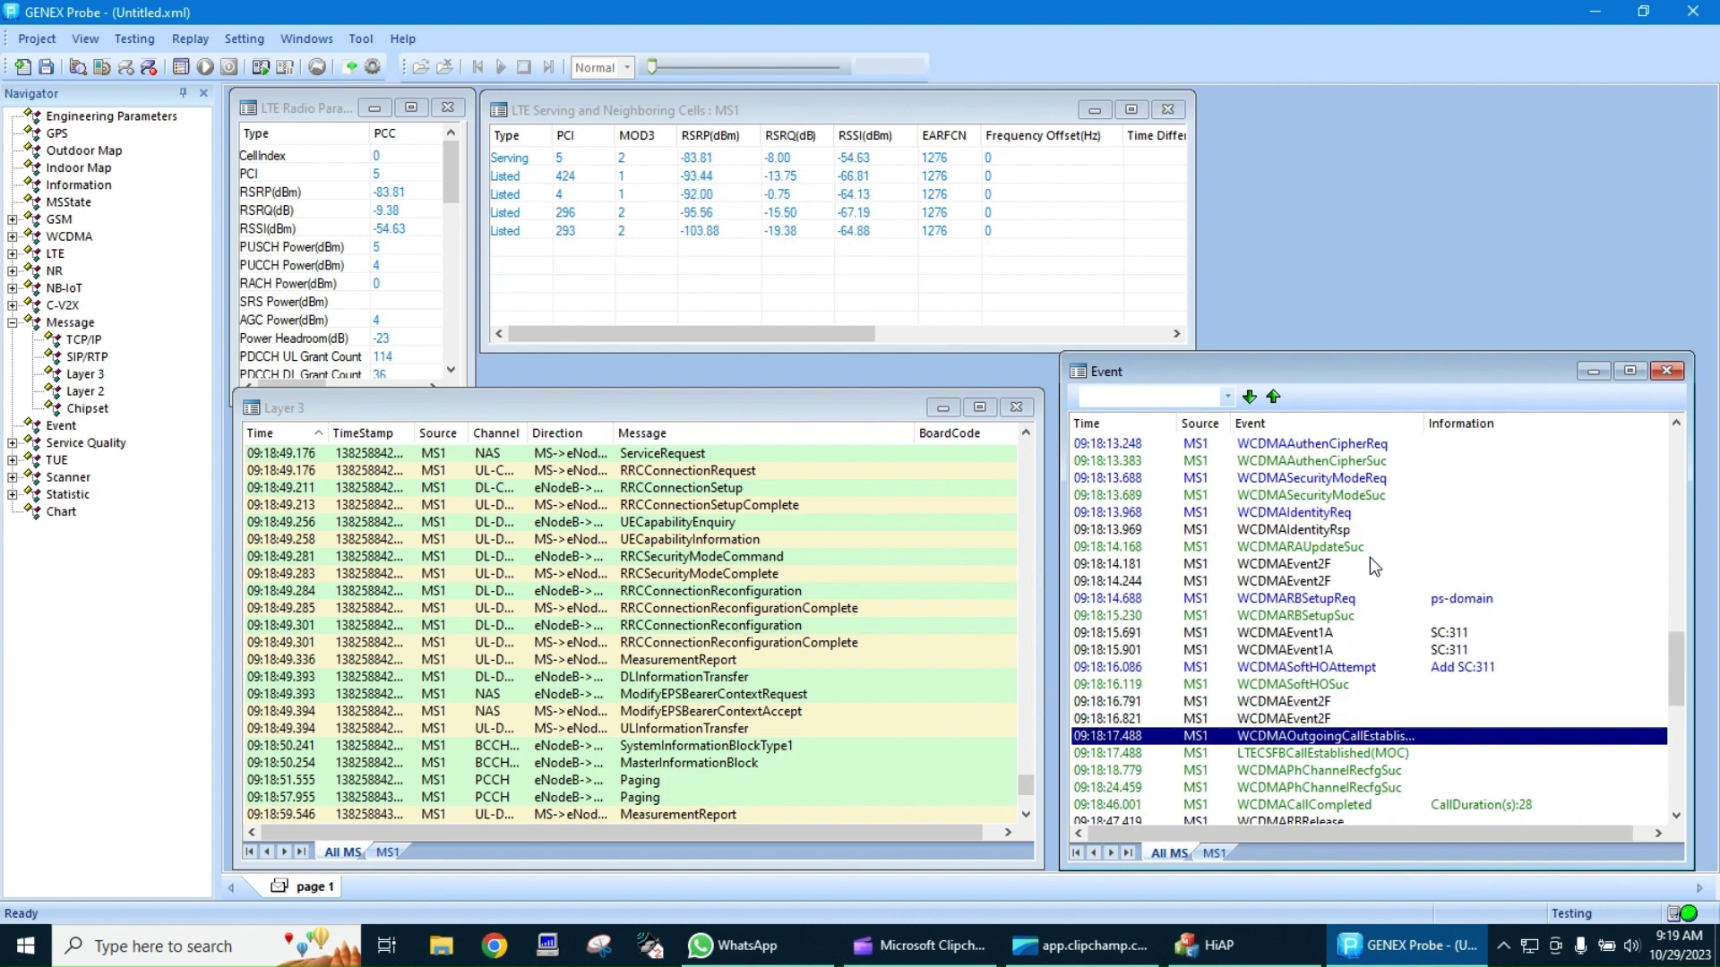
scroll(529, 695, up, 4)
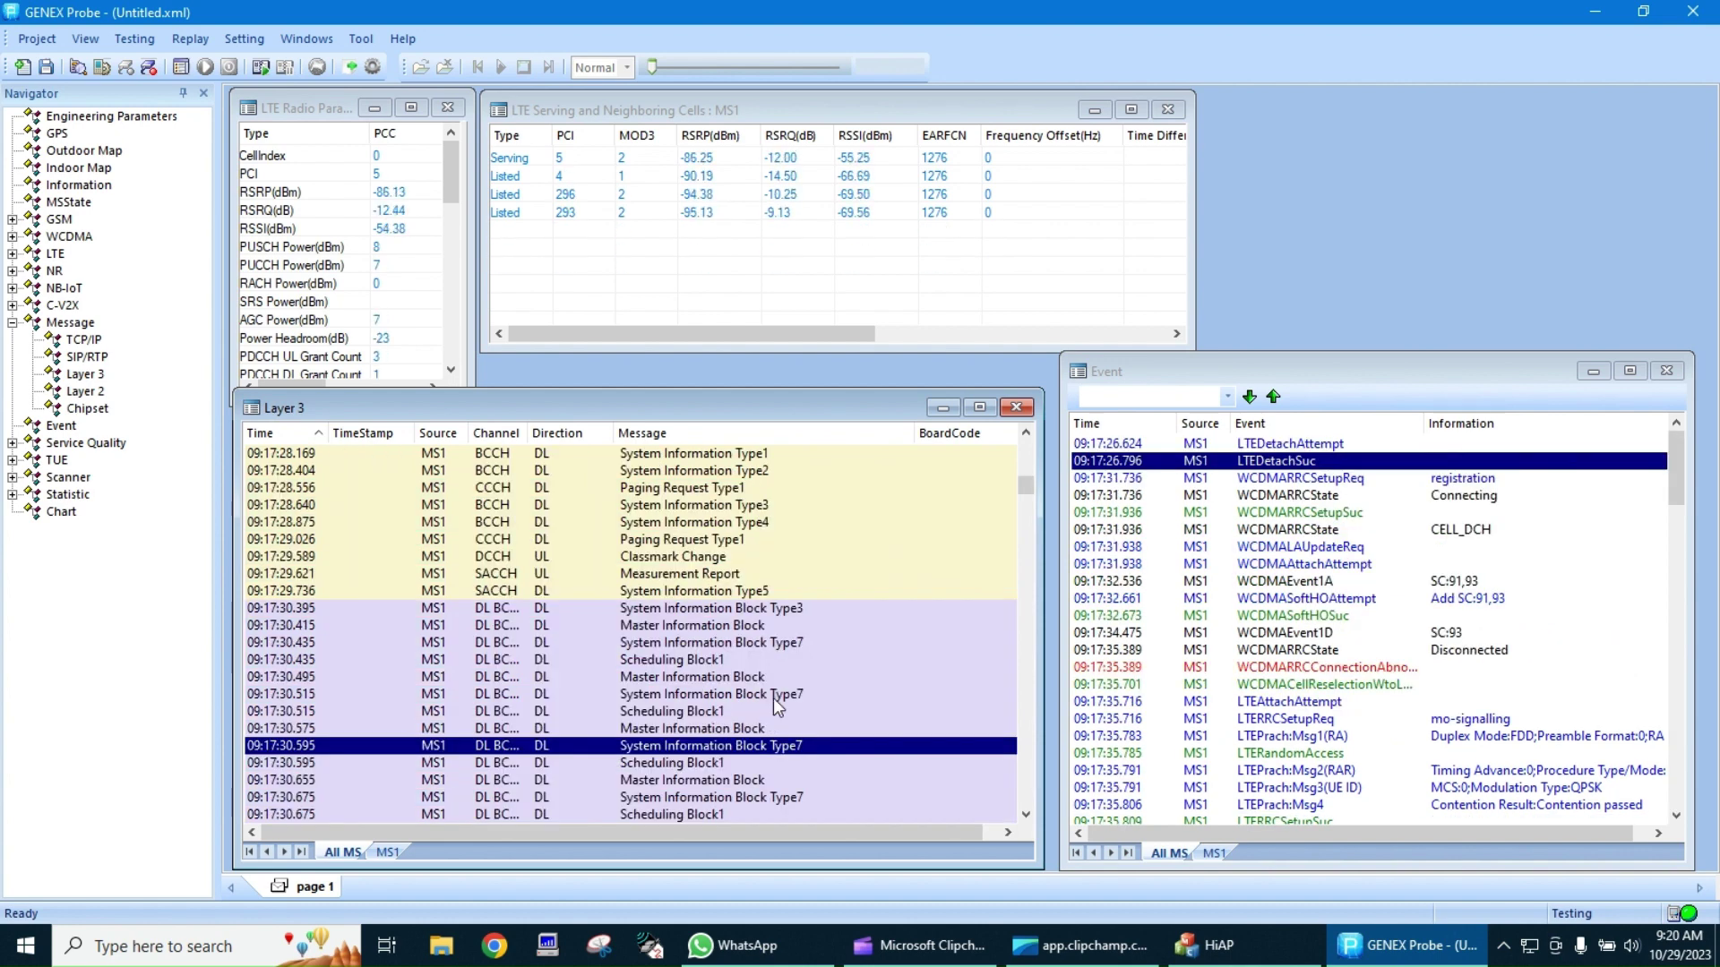
Inspect the decoded ul-Interference value in the System Information Block Type7 messages timed 09:17:30.435, 09:17:30.515 and 09:17:30.595
double_click(772, 640)
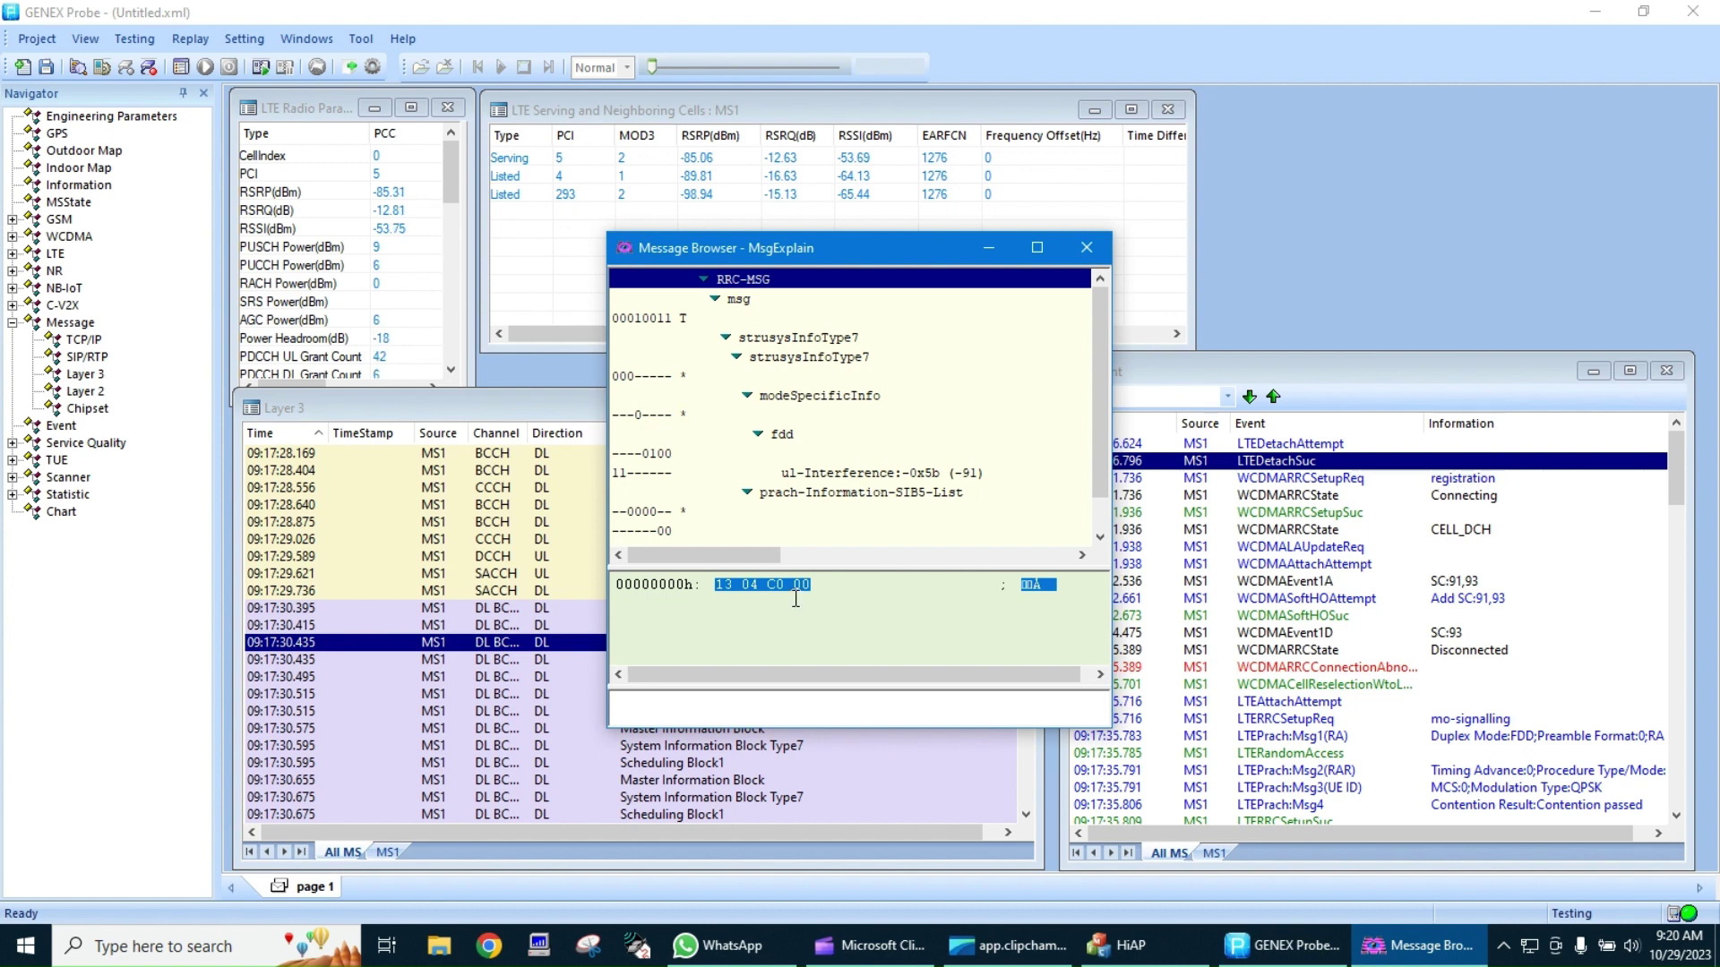
click(968, 475)
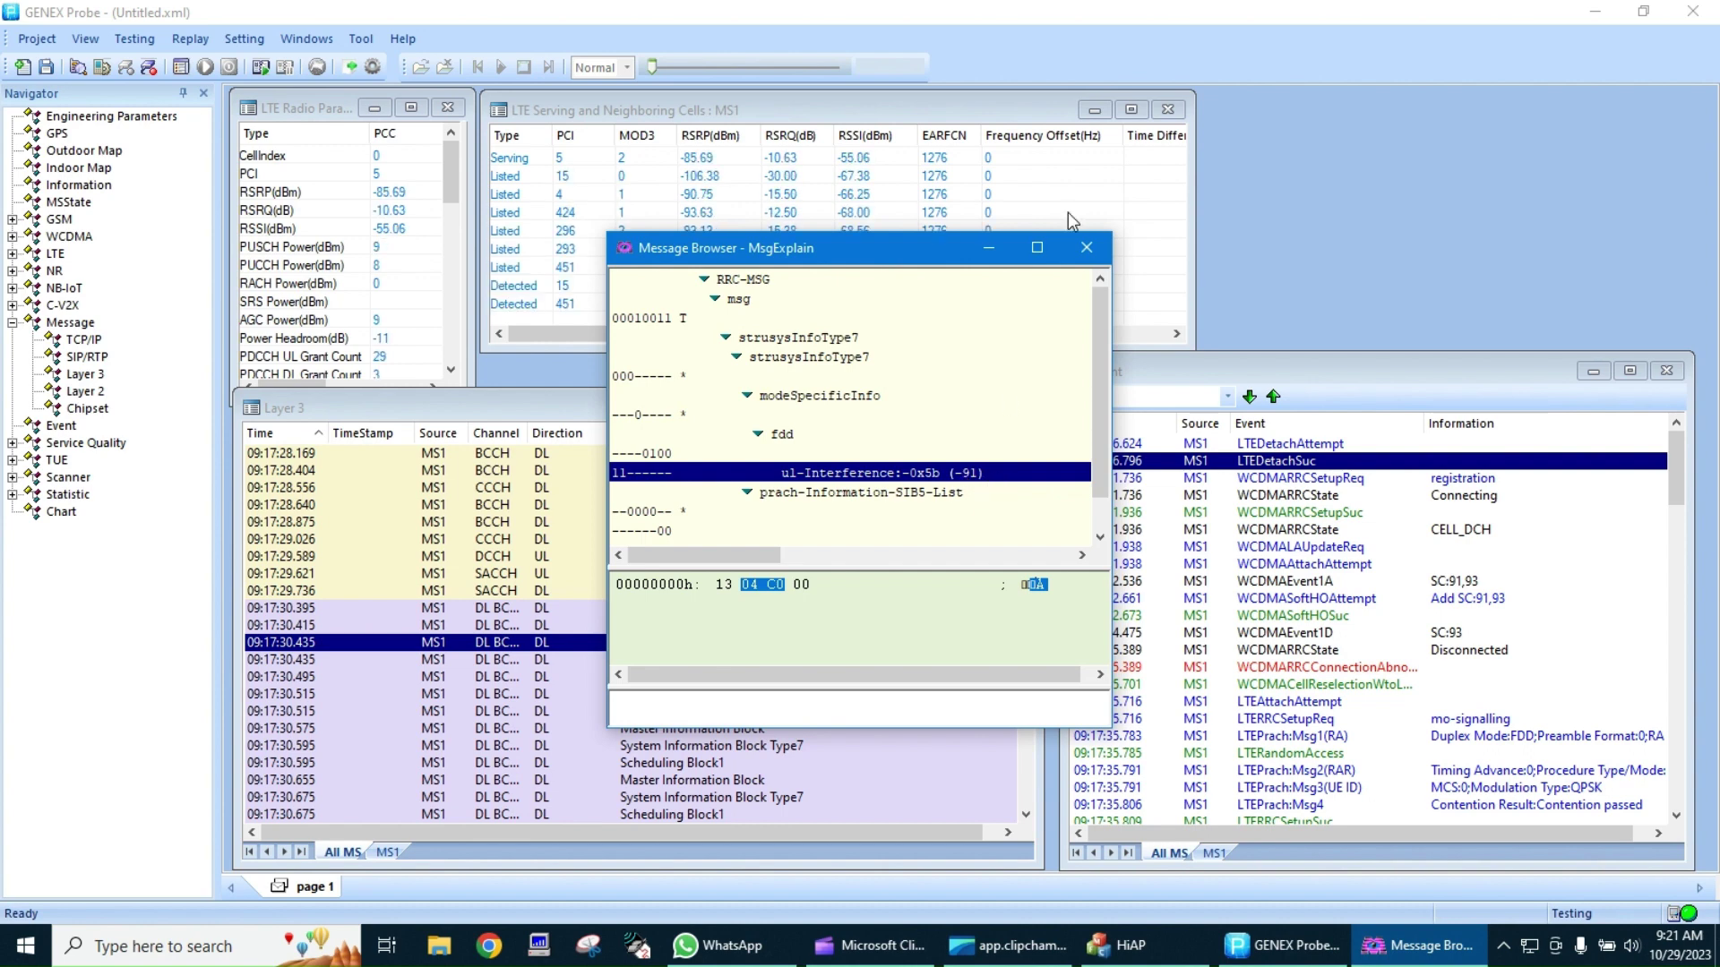
click(1087, 247)
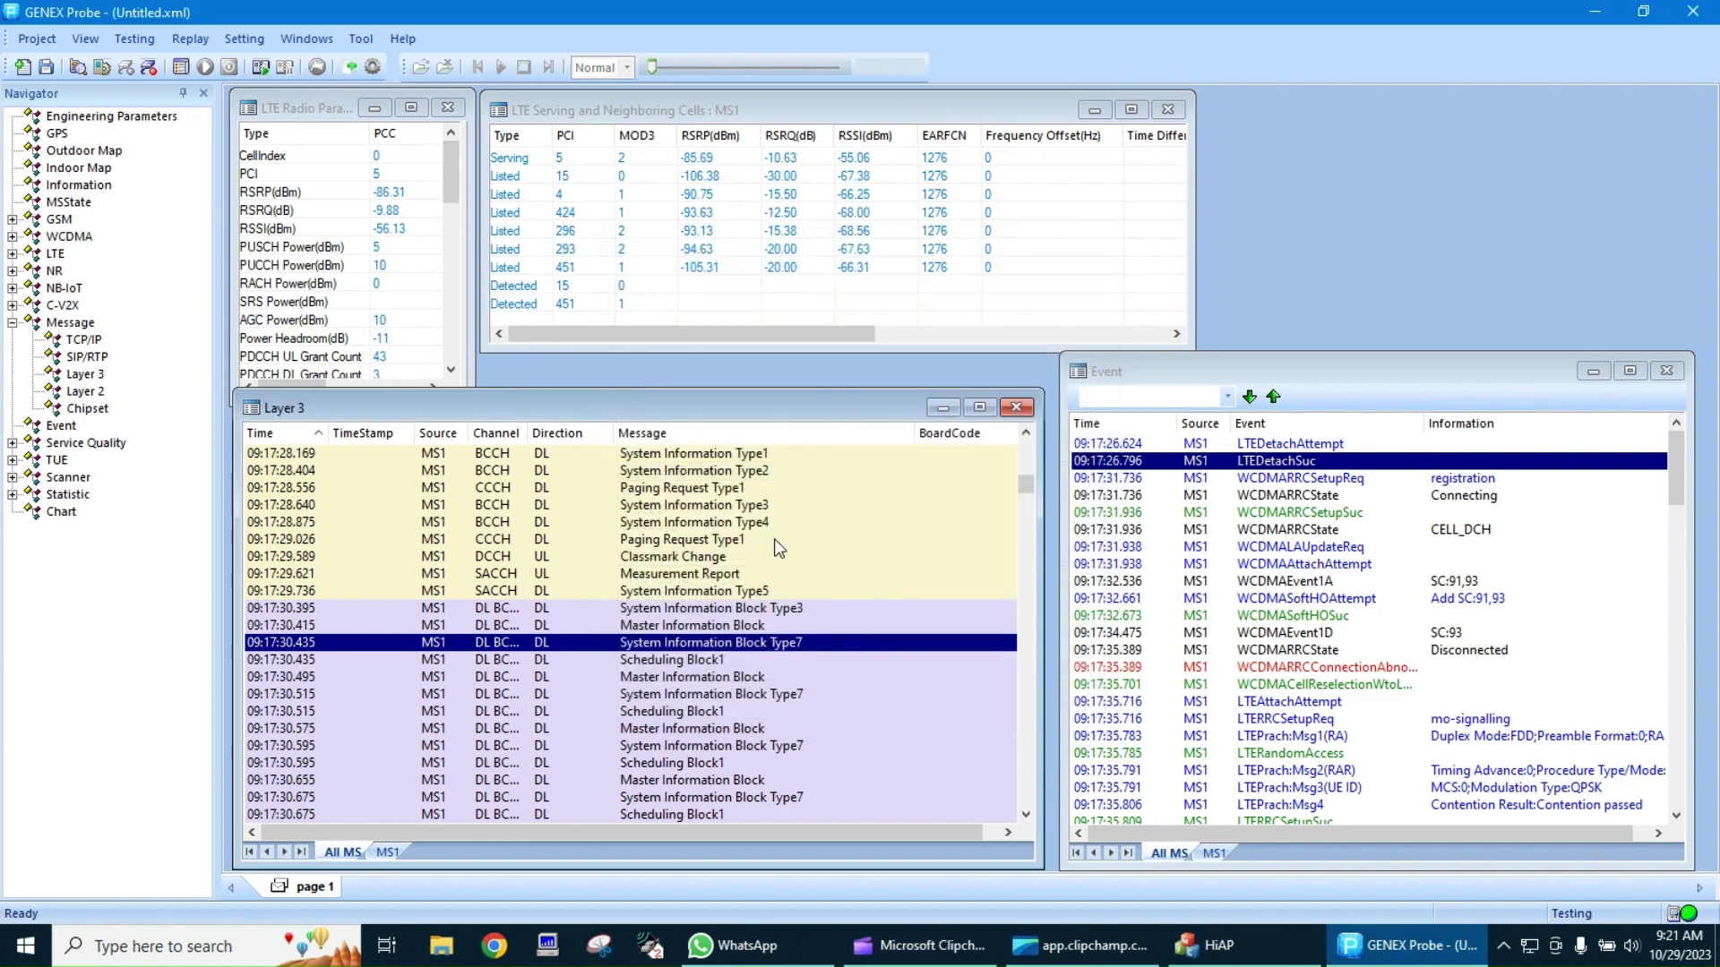
double_click(762, 694)
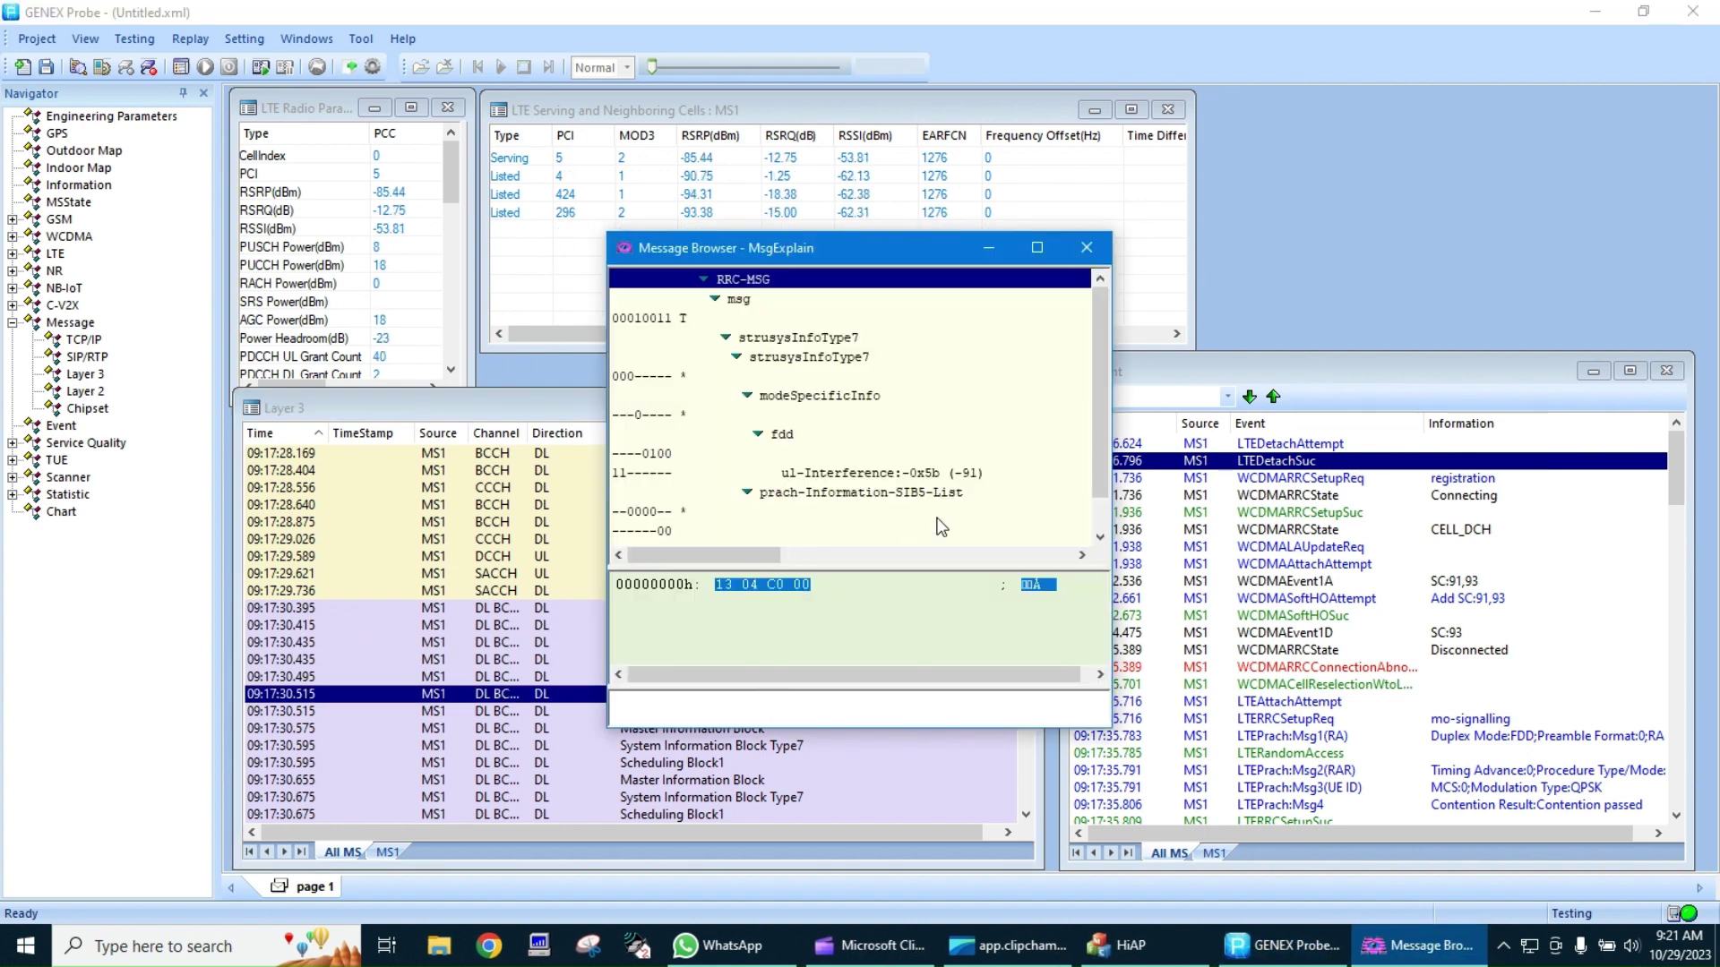
click(1087, 248)
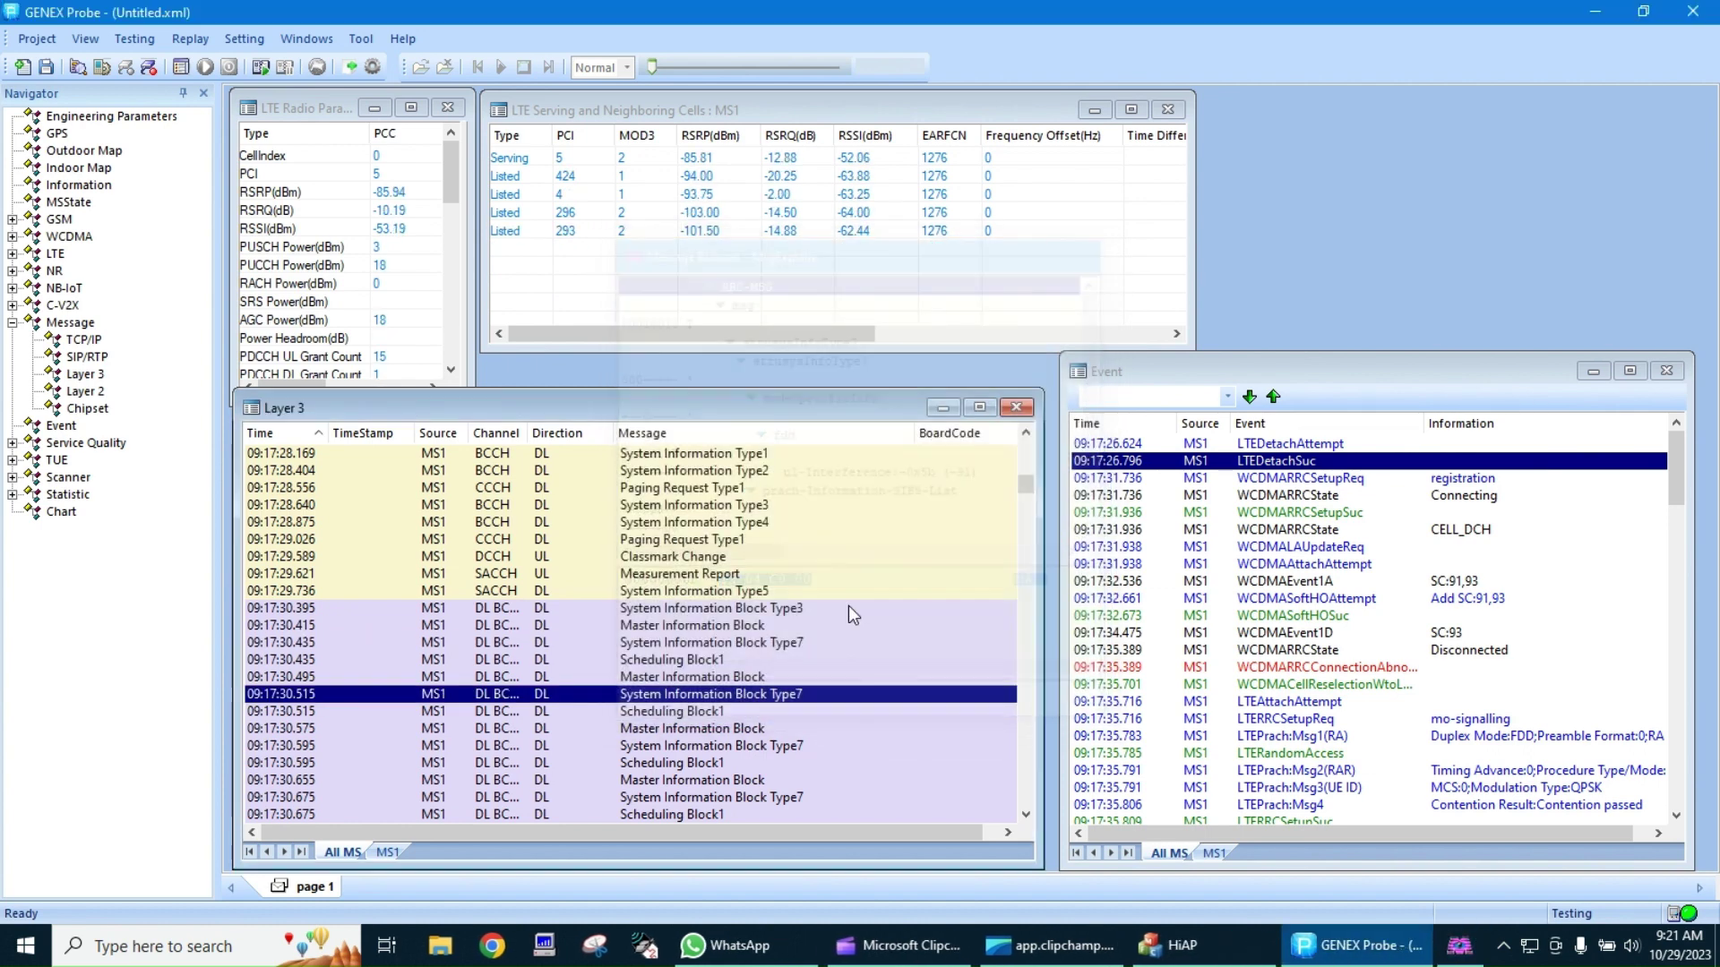
double_click(778, 746)
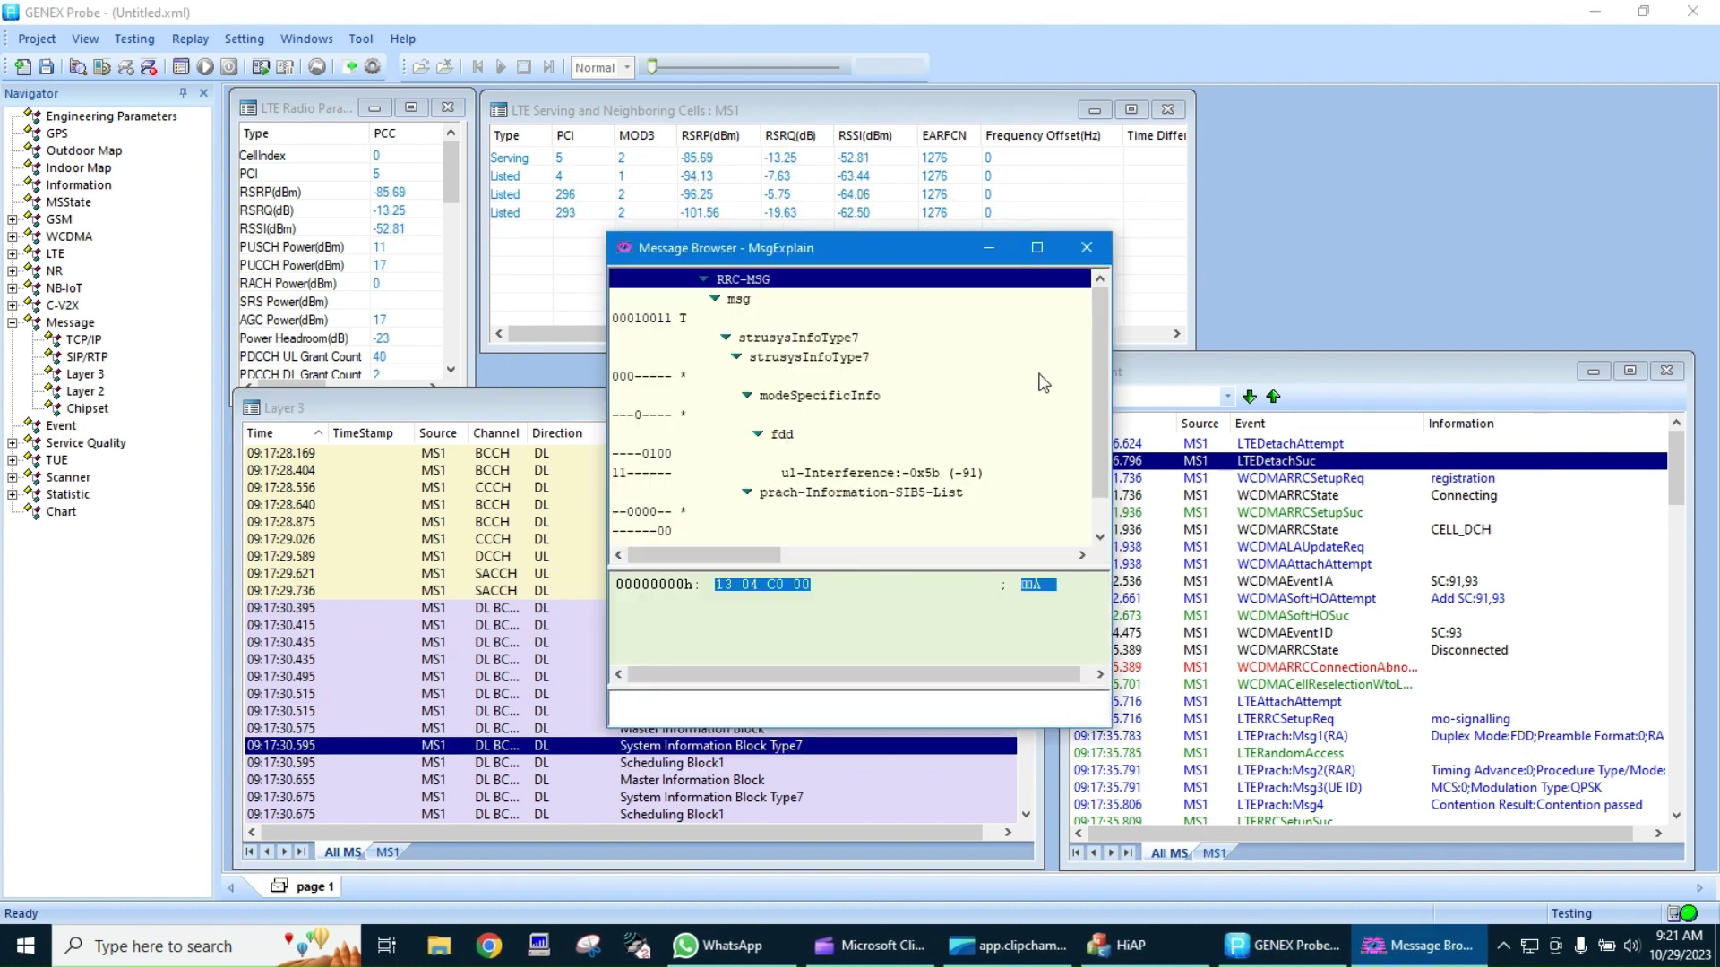
click(1085, 246)
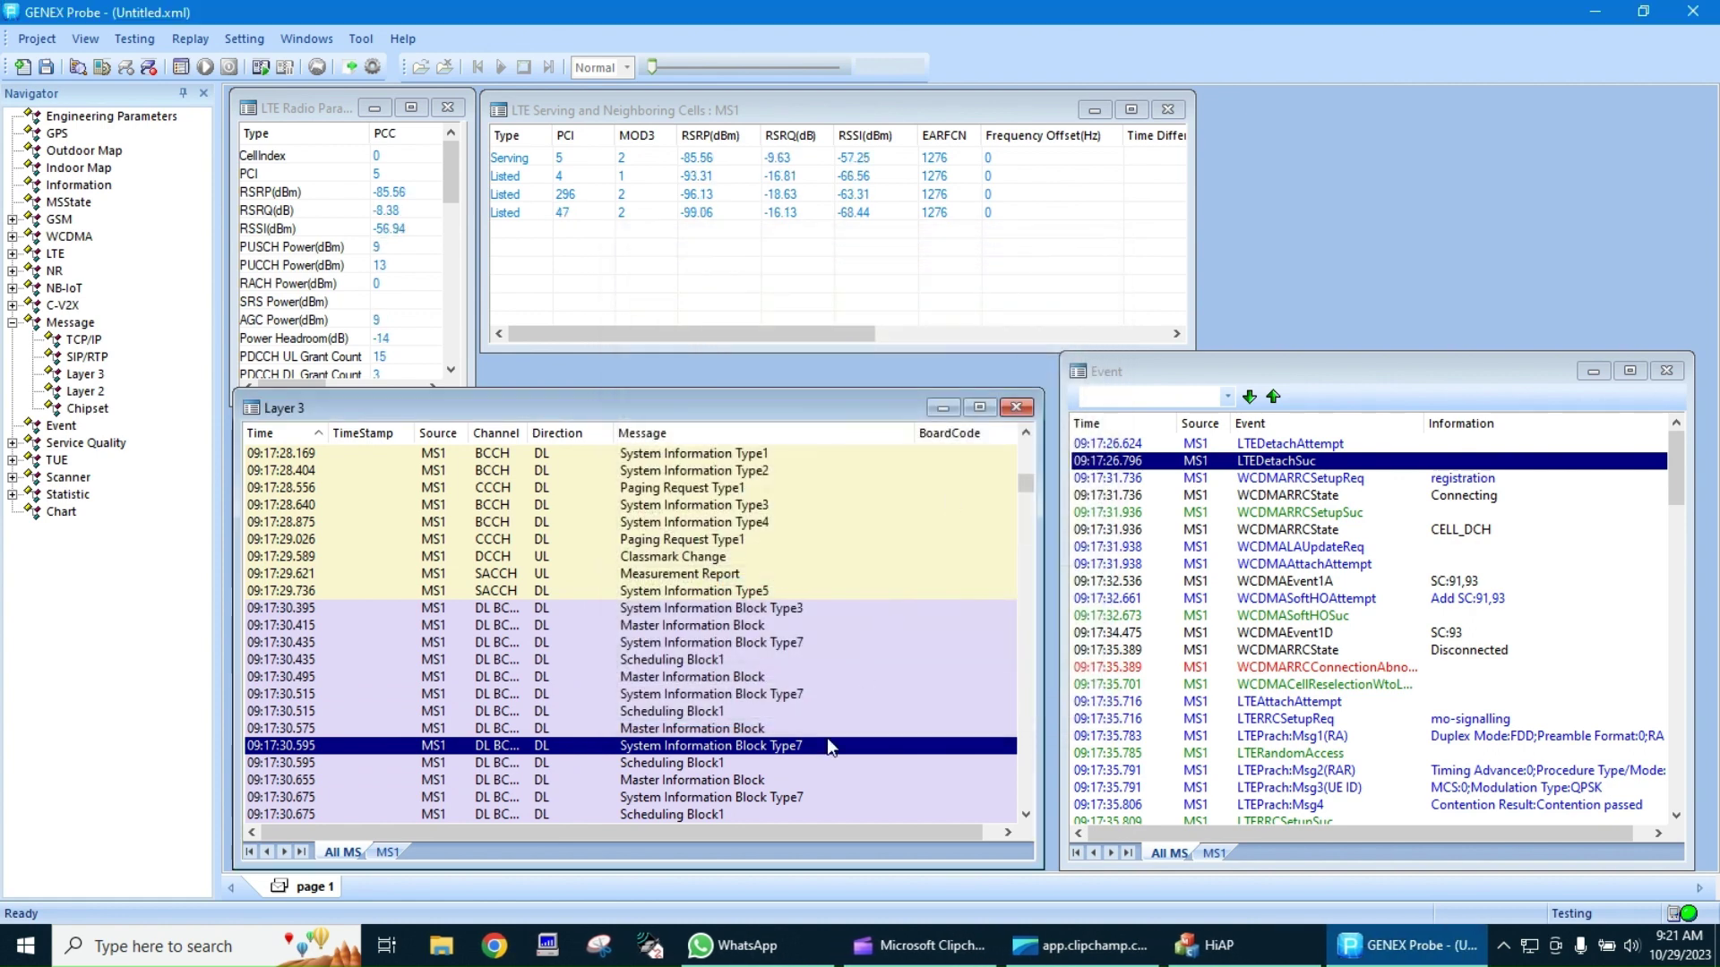
Decode the System Information Block Type7 messages at 09:17:30.675 and 09:17:30.755 and check their ul-Interference value
scroll(826, 738, down, 3)
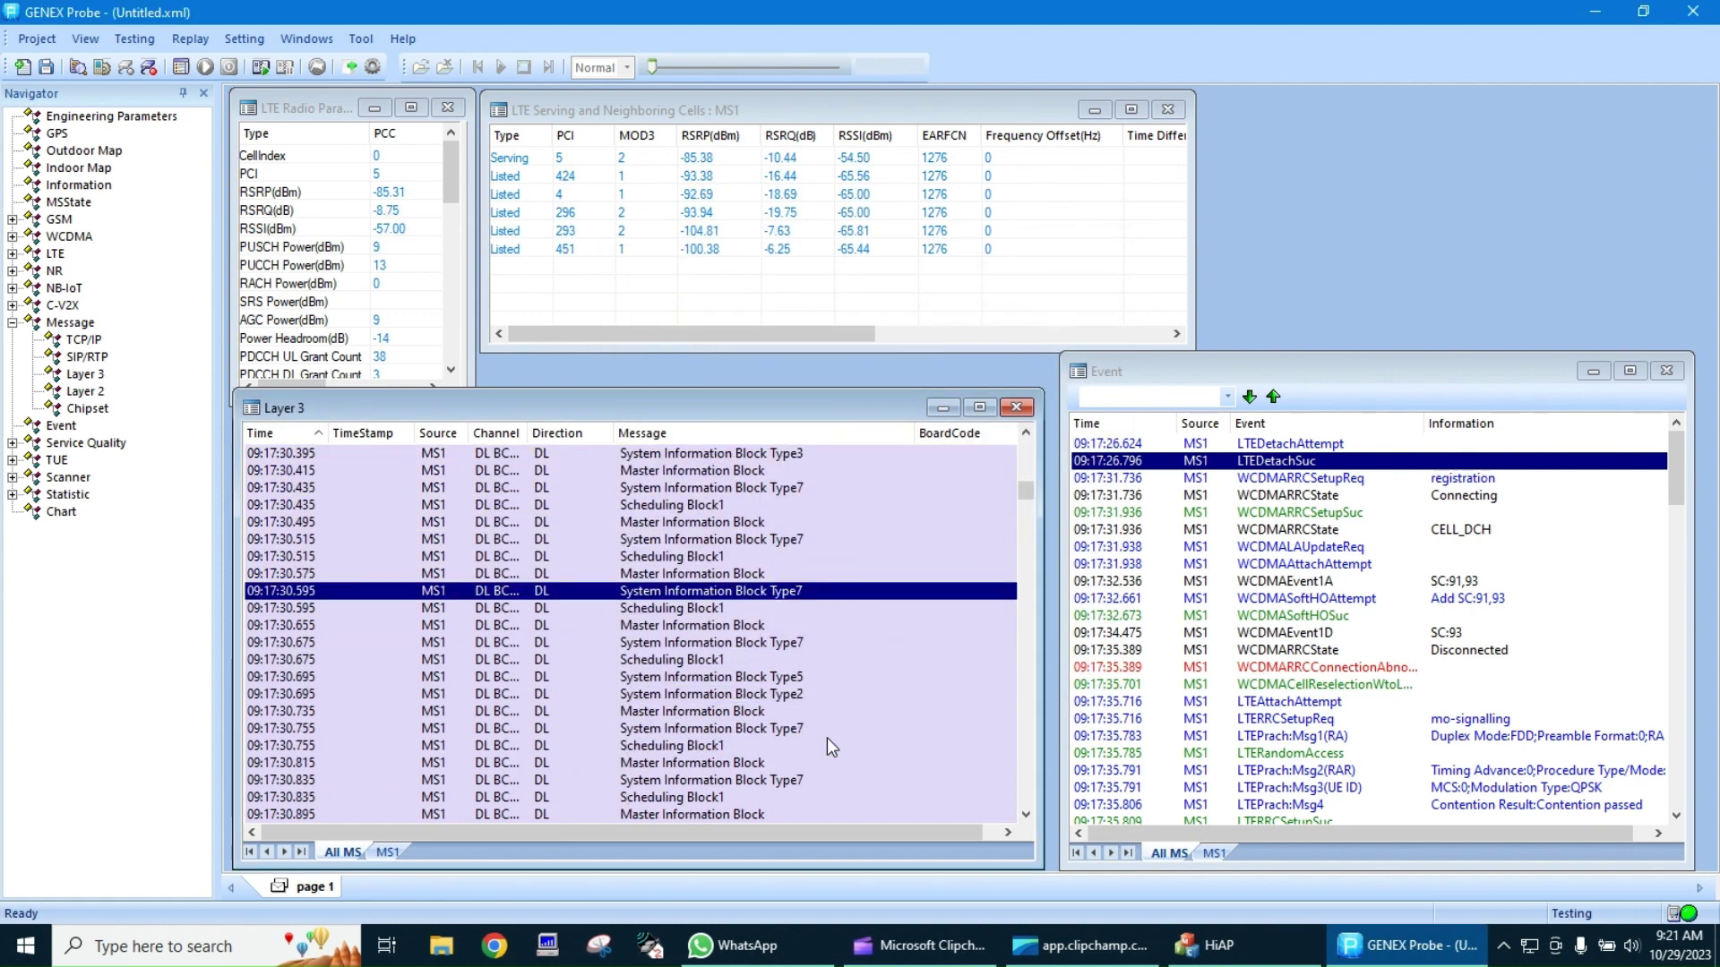
click(792, 644)
double_click(795, 646)
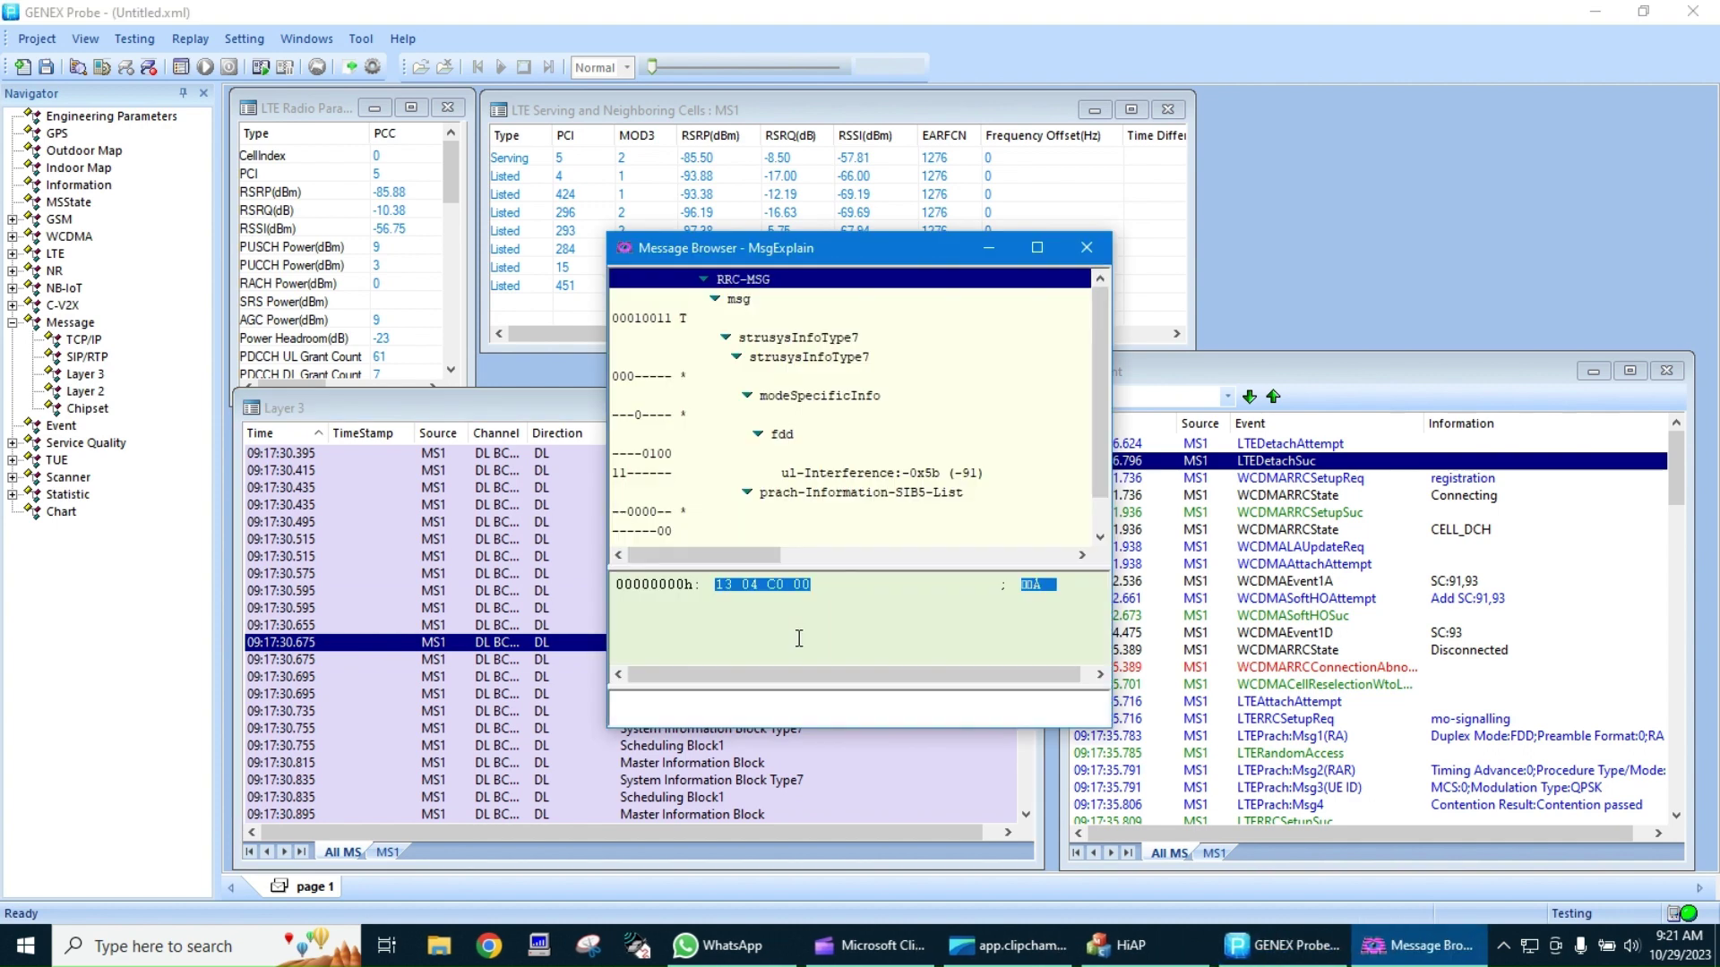
click(1088, 248)
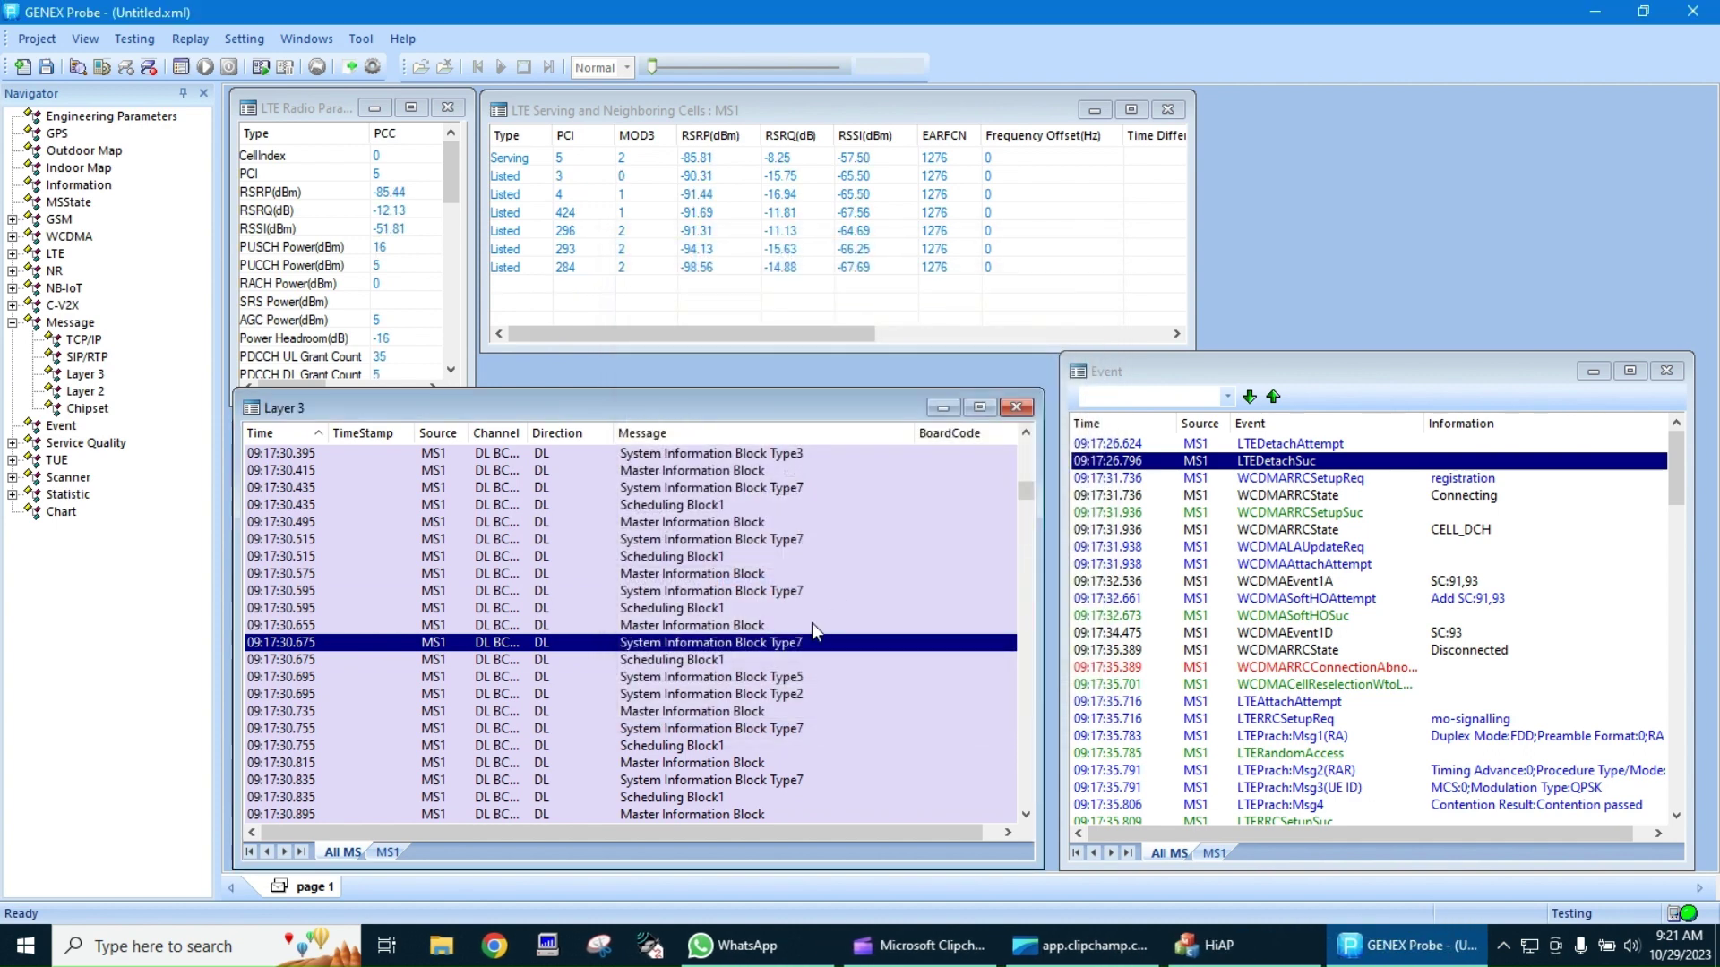
double_click(785, 728)
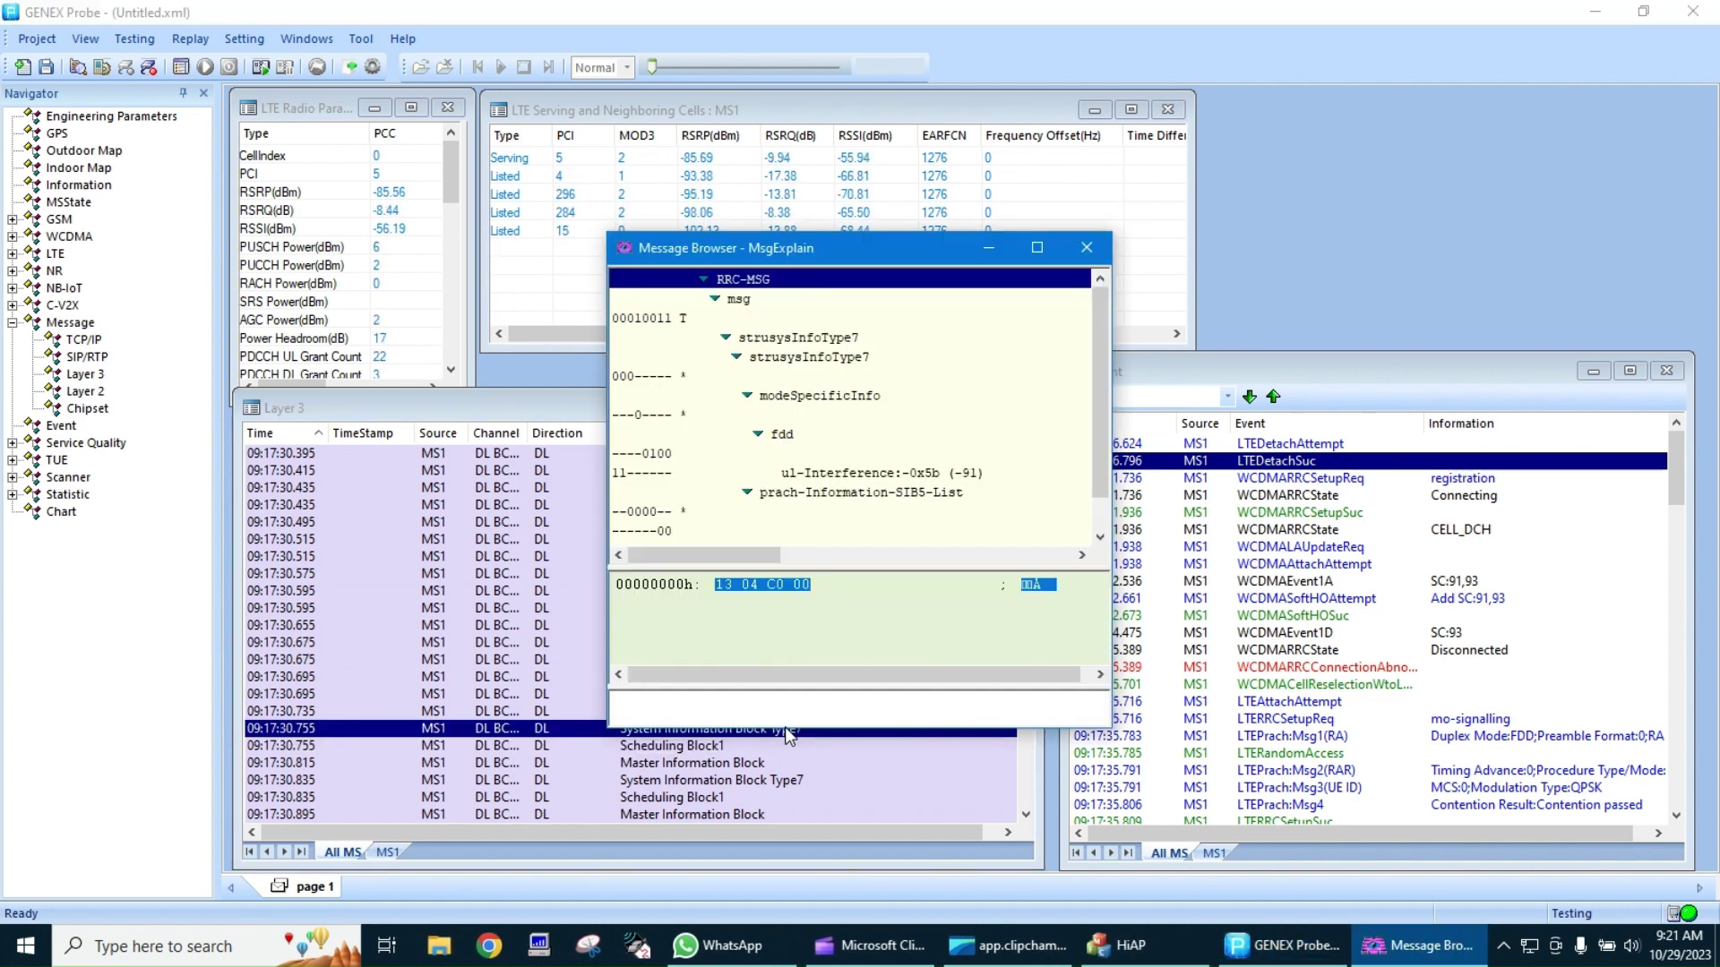
click(851, 475)
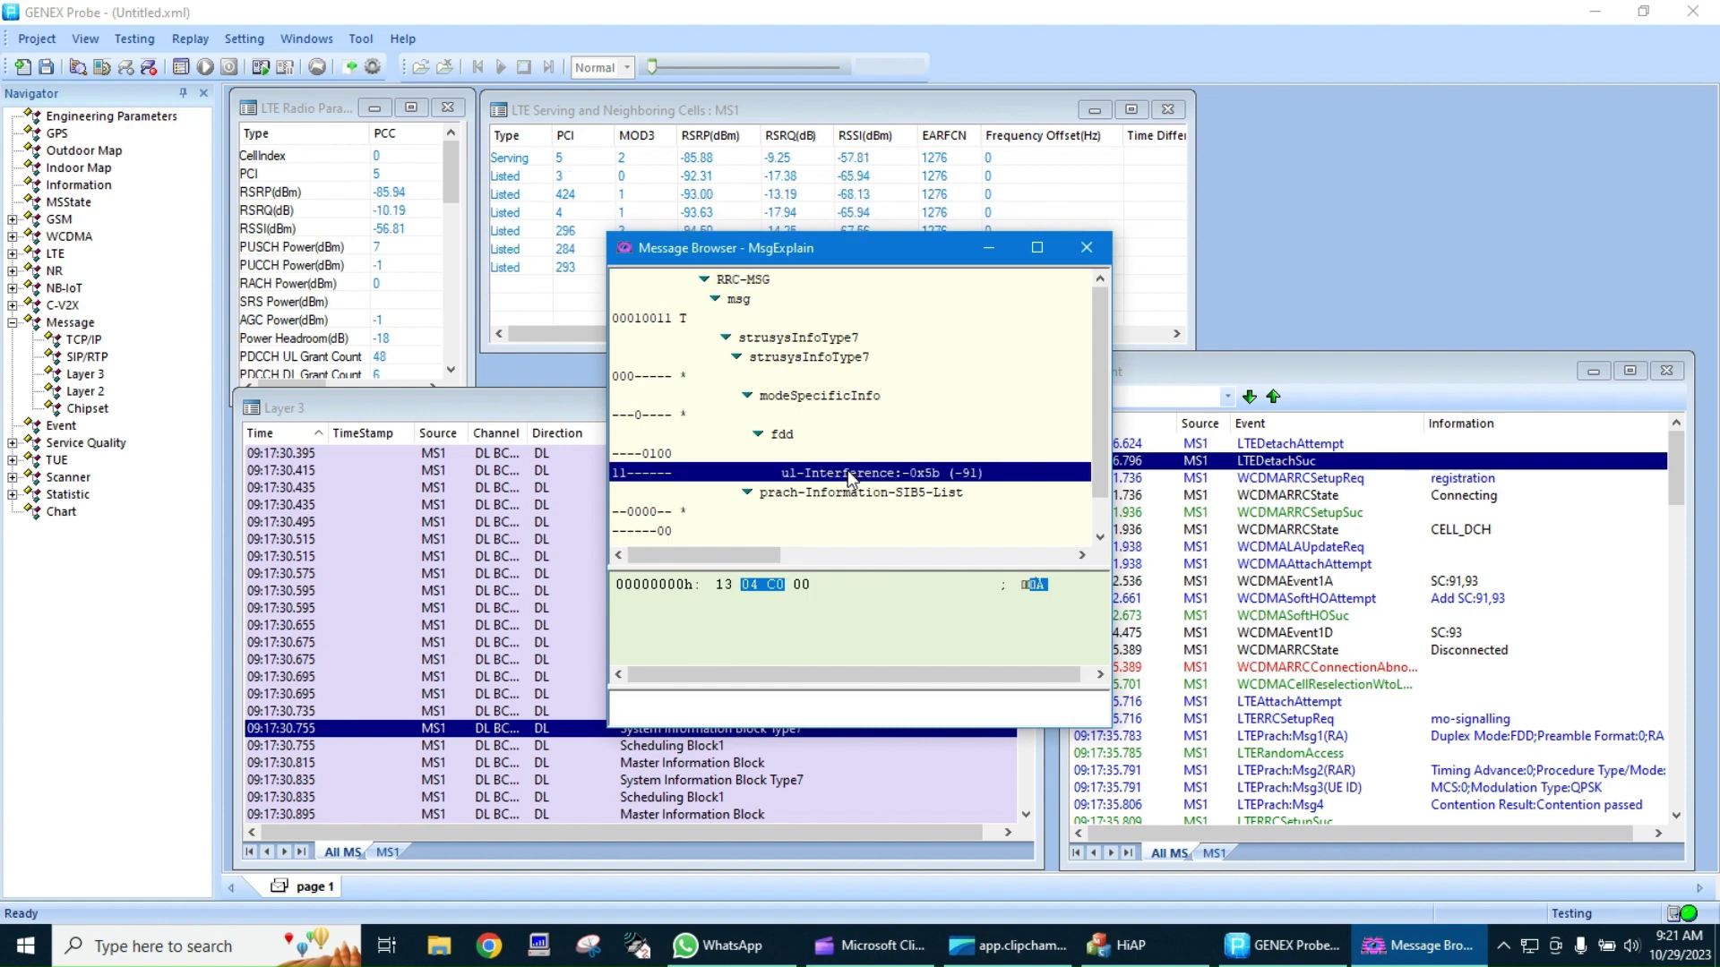
click(1087, 247)
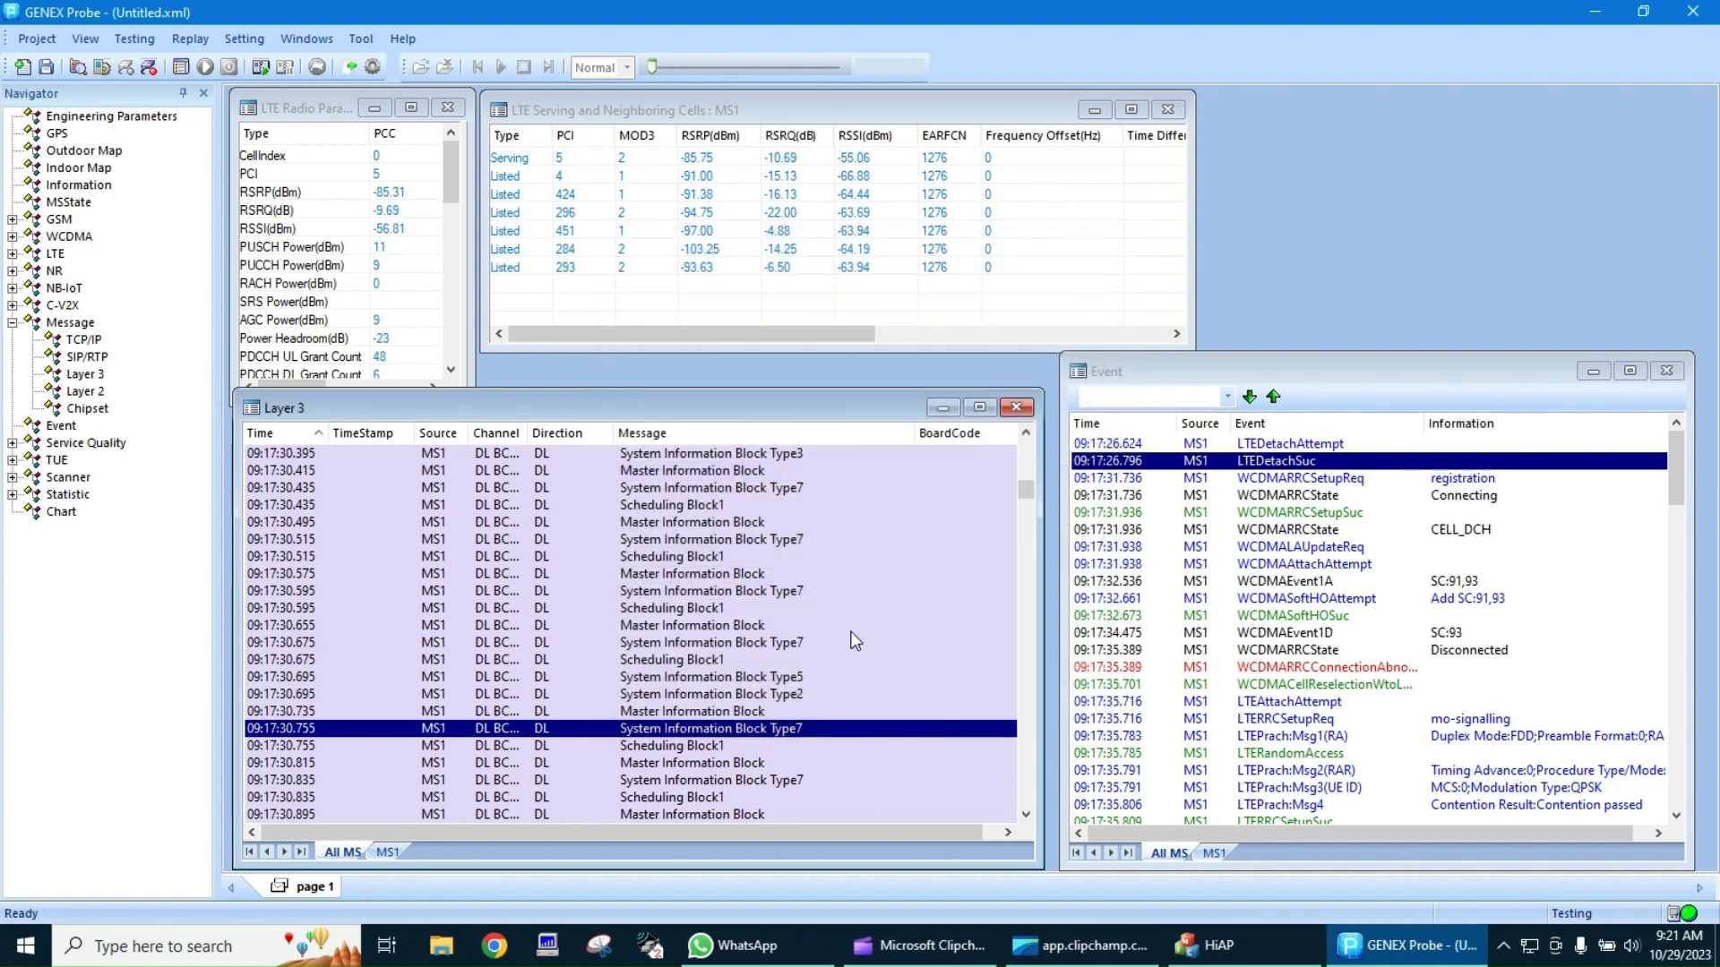
Check the ul-Interference value in the System Information Block Type7 messages at 09:17:30.835 and 09:17:30.915
scroll(825, 707, down, 1)
scroll(825, 716, down, 3)
click(781, 585)
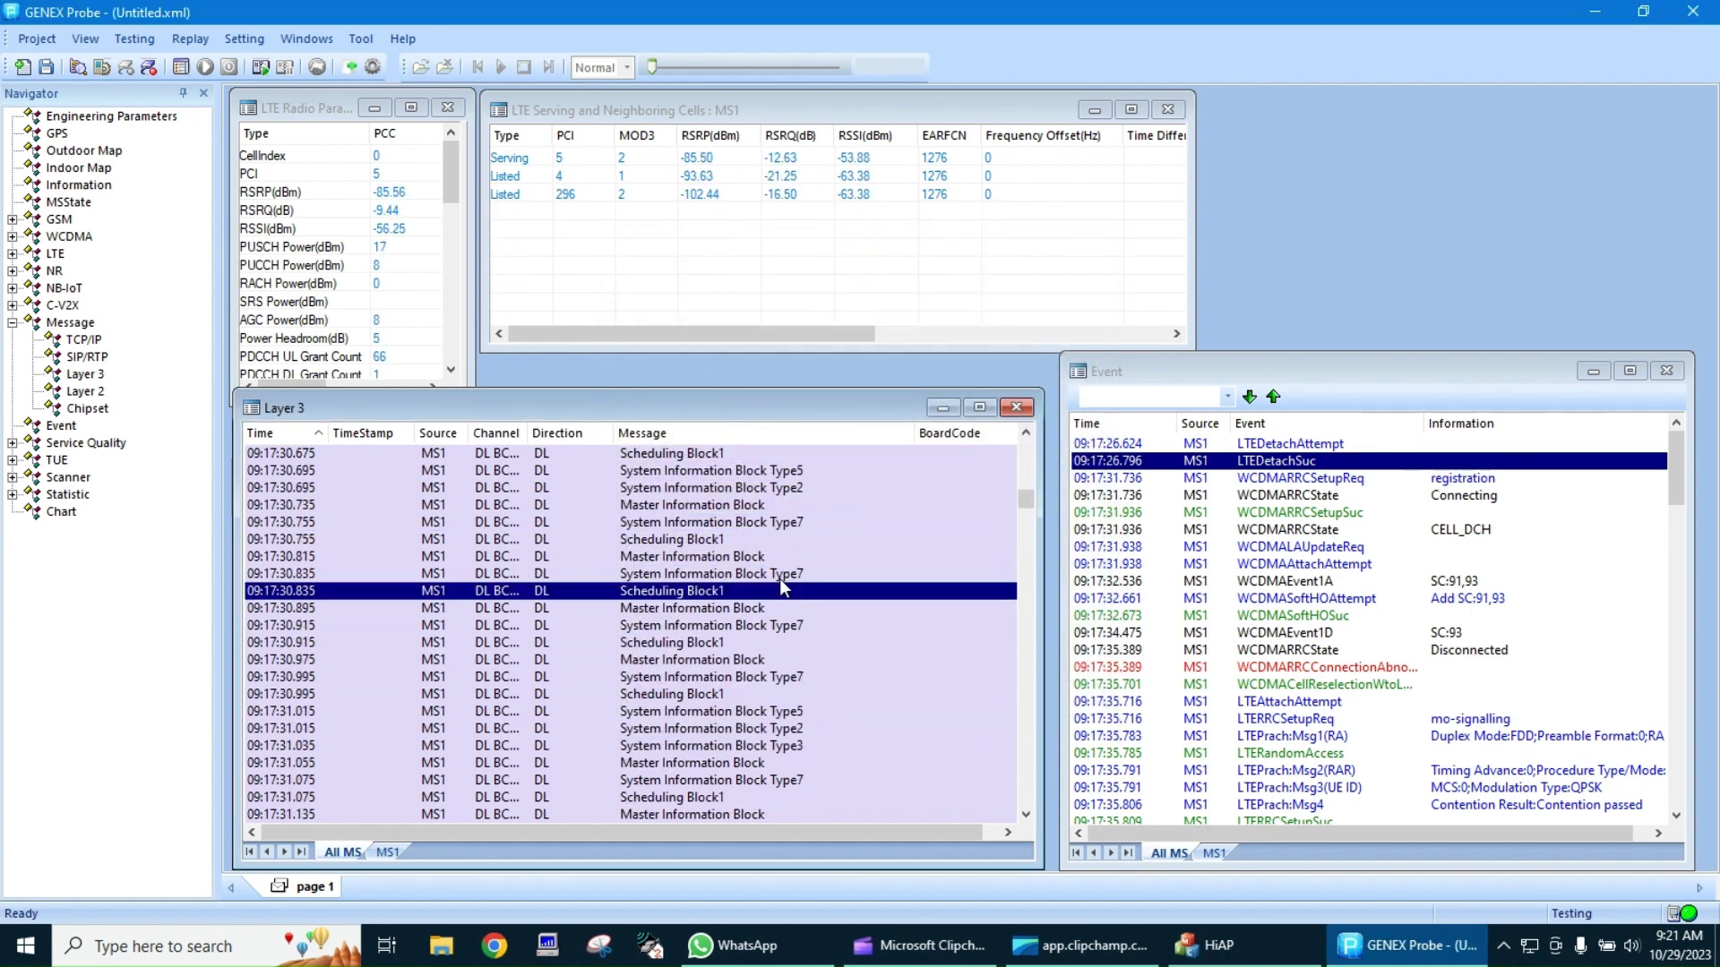
double_click(780, 577)
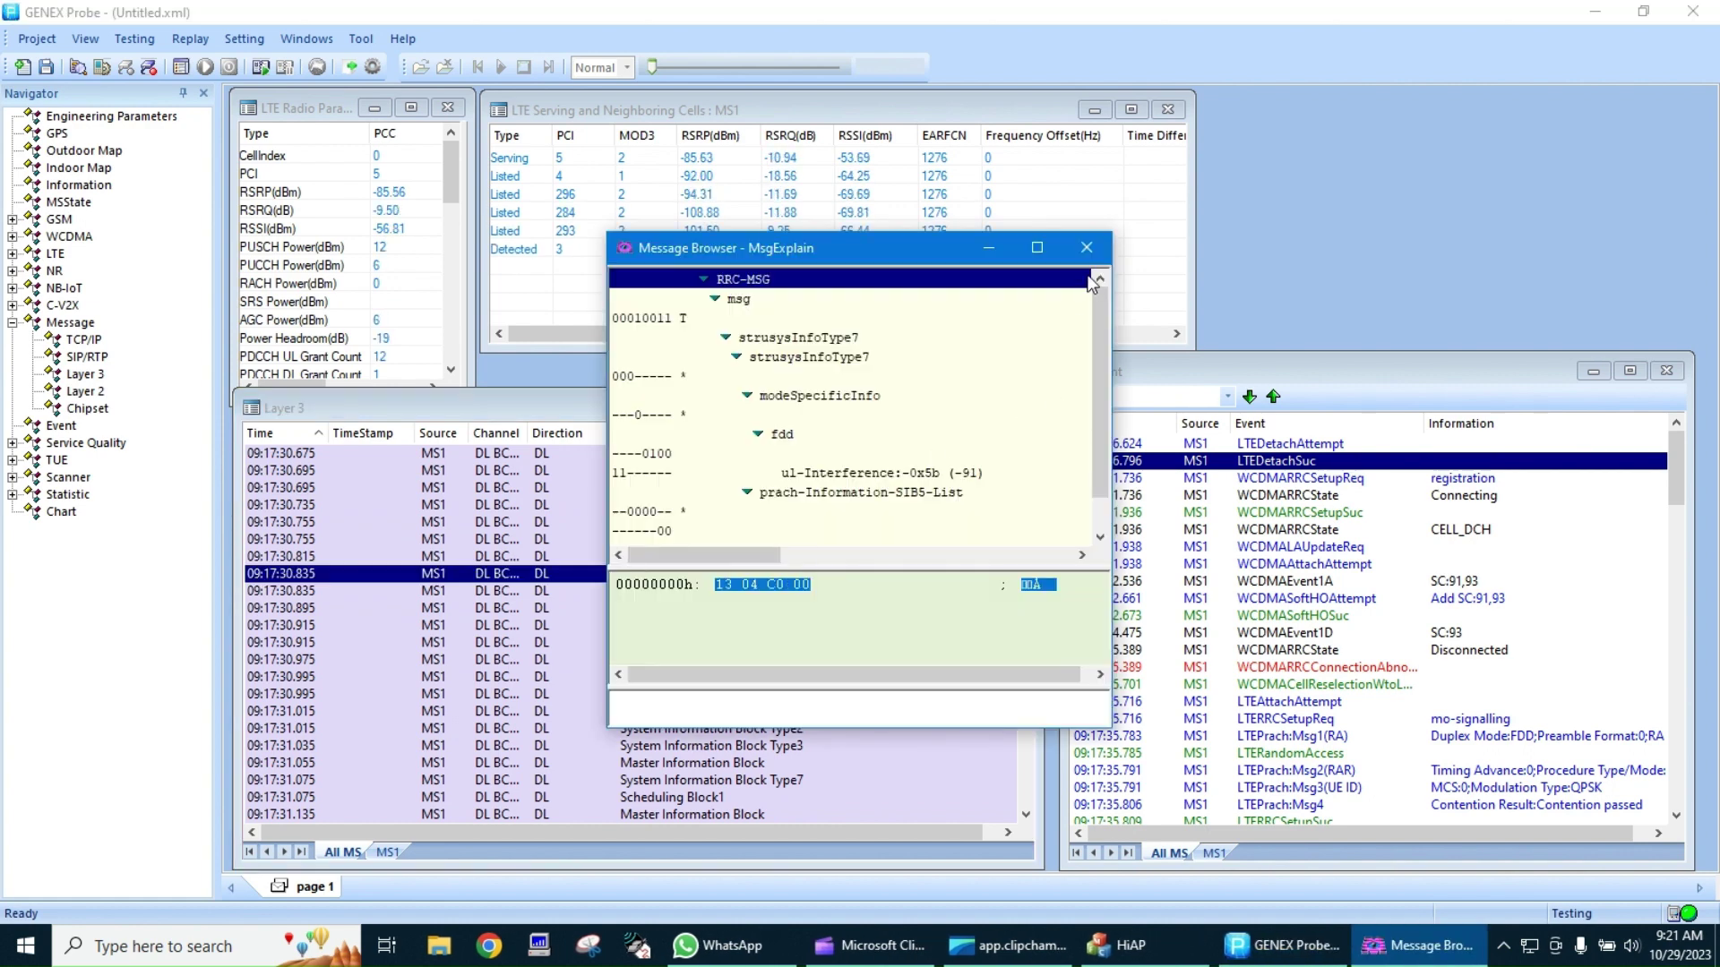
click(1095, 248)
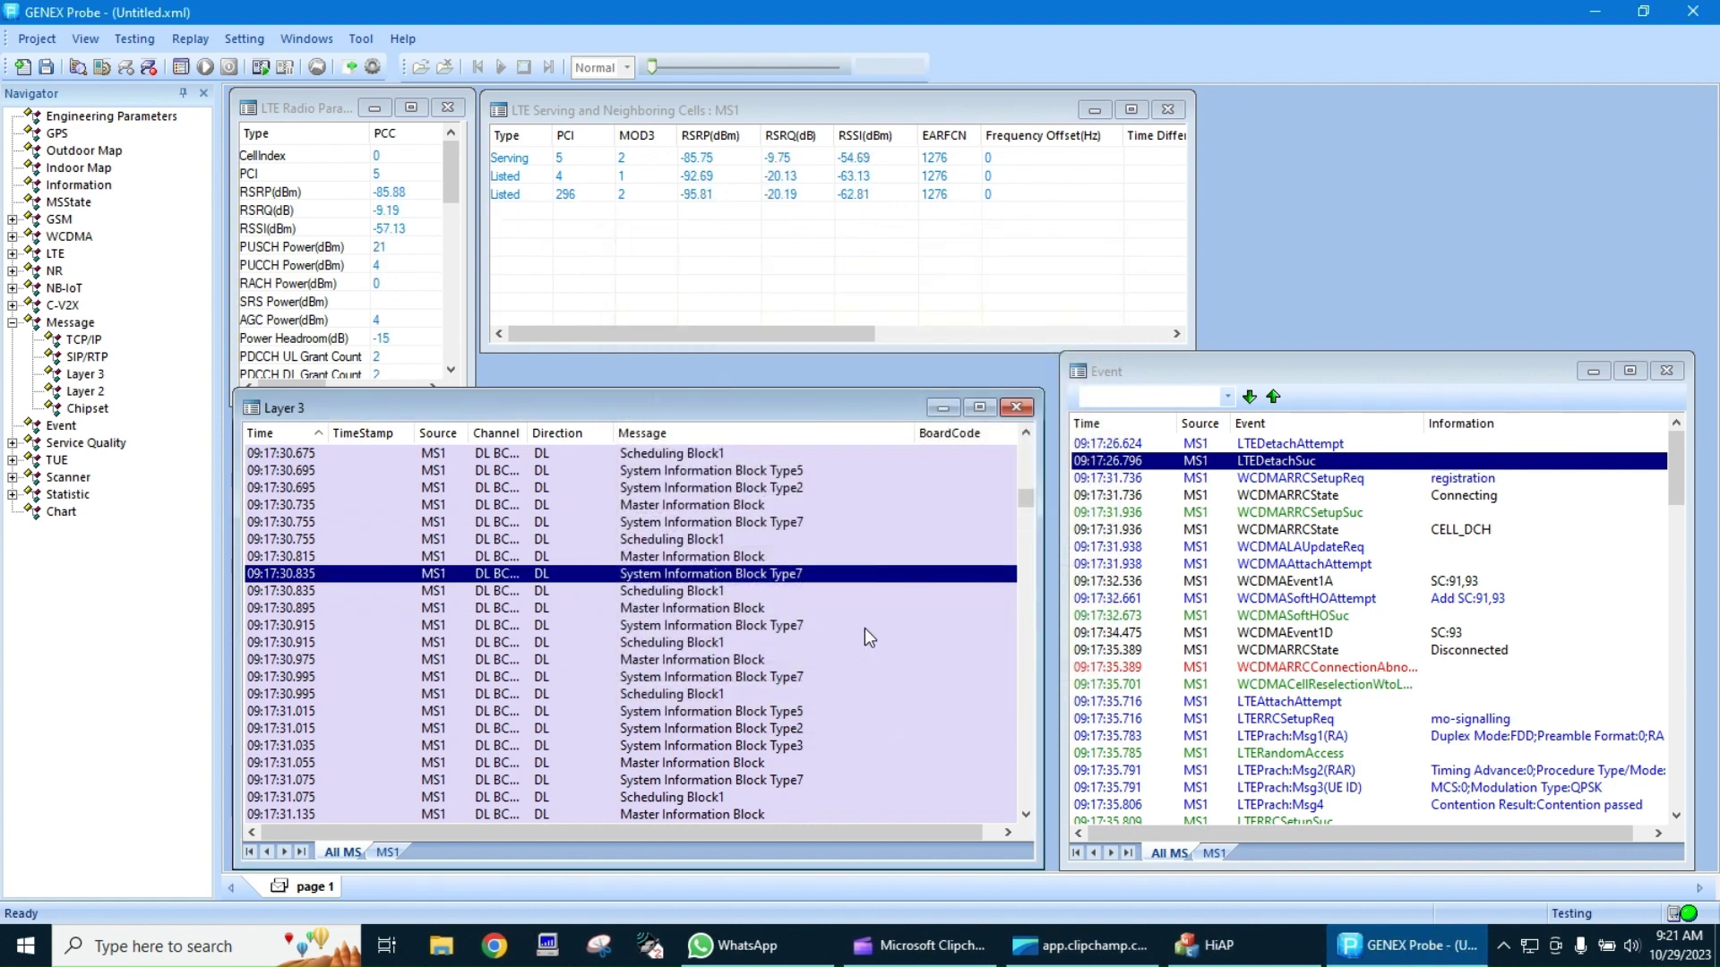
click(797, 627)
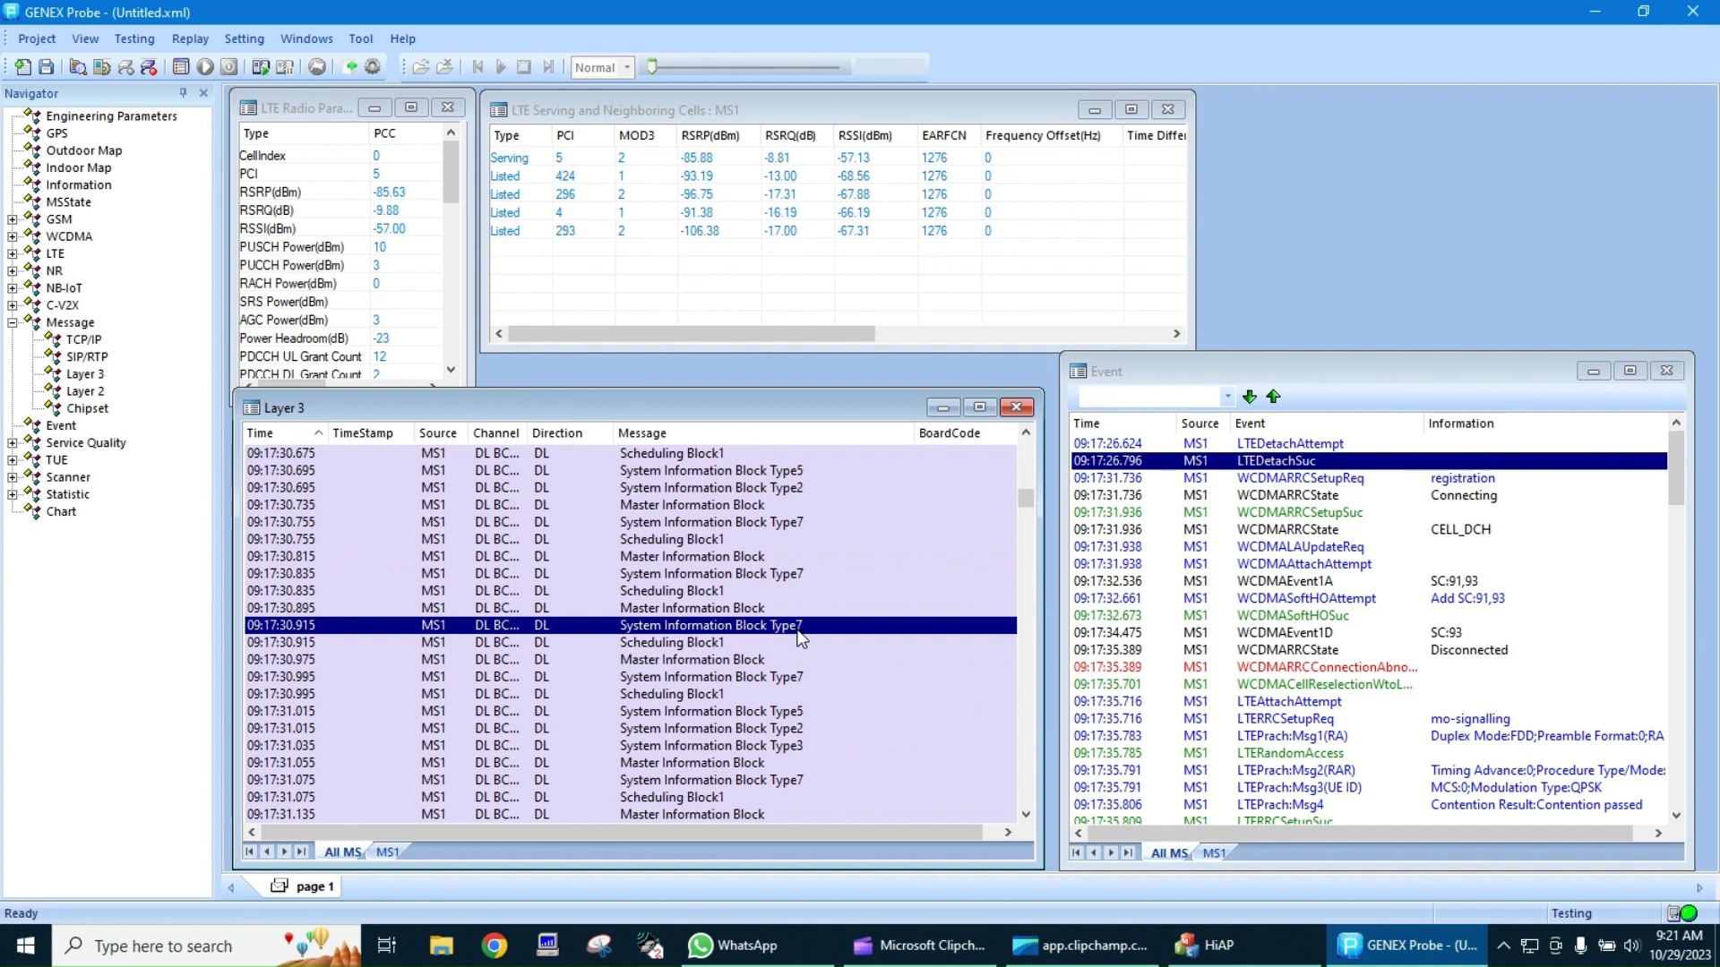
double_click(800, 630)
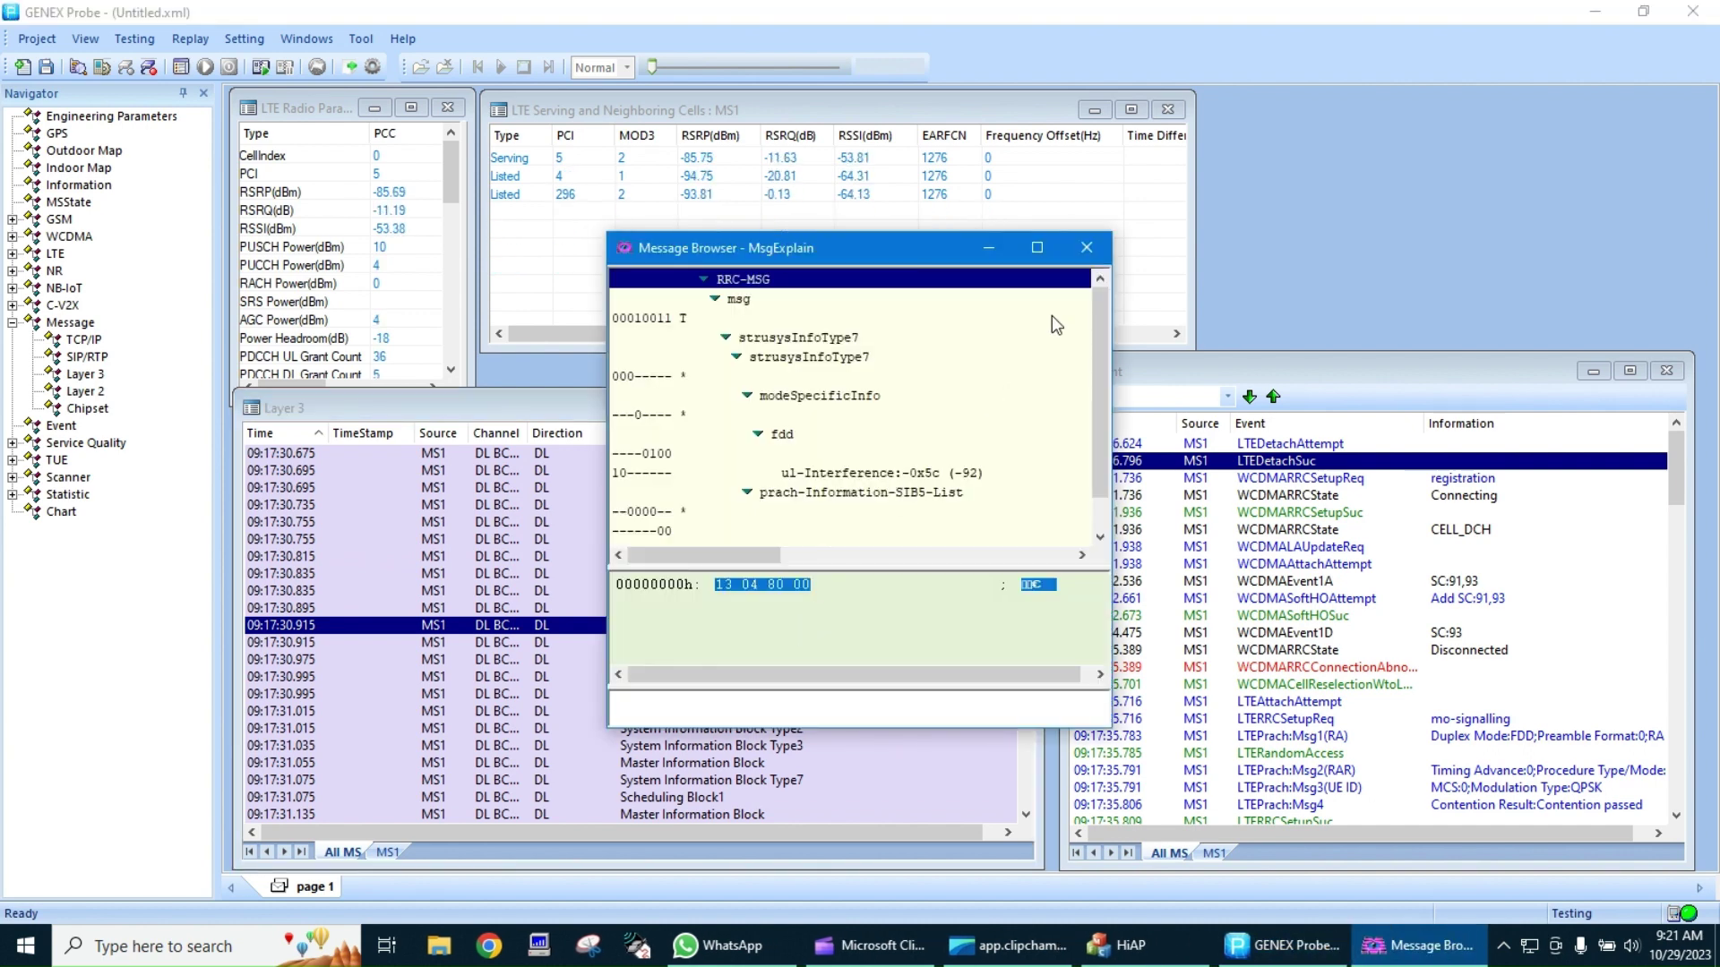
click(1086, 248)
Open the decoded System Information Block Type7 messages at 09:17:30.995 and 09:17:31.075 to compare uplink interference
click(811, 676)
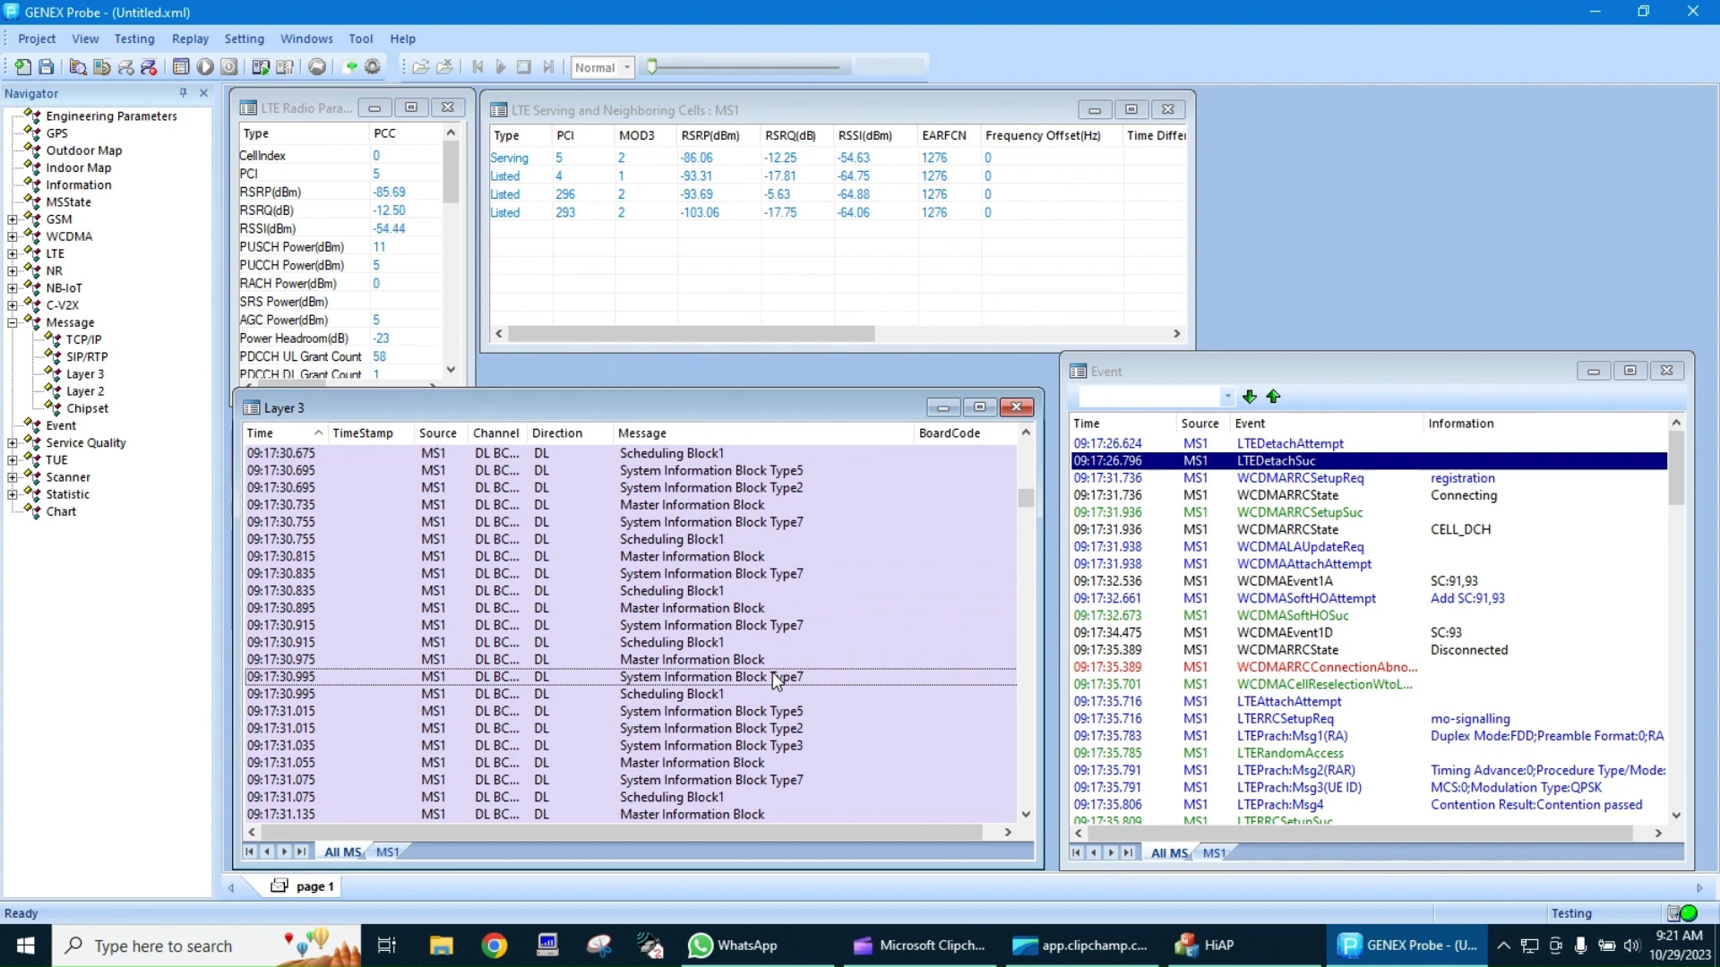
double_click(773, 672)
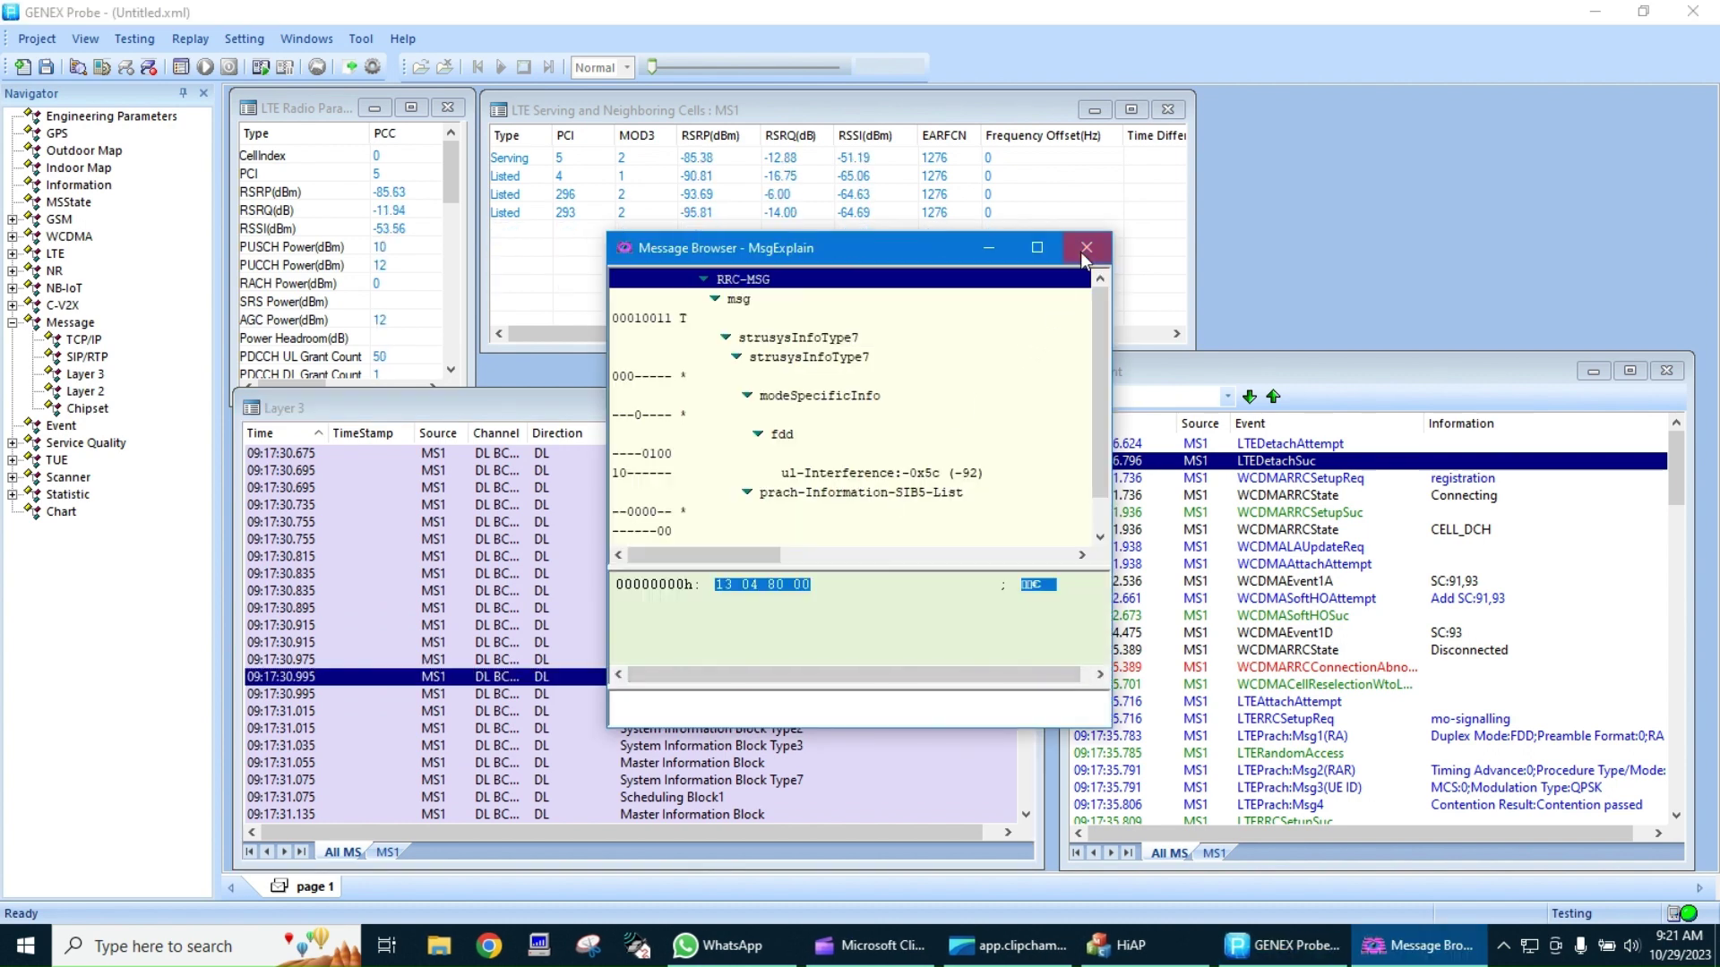
click(1085, 248)
click(785, 782)
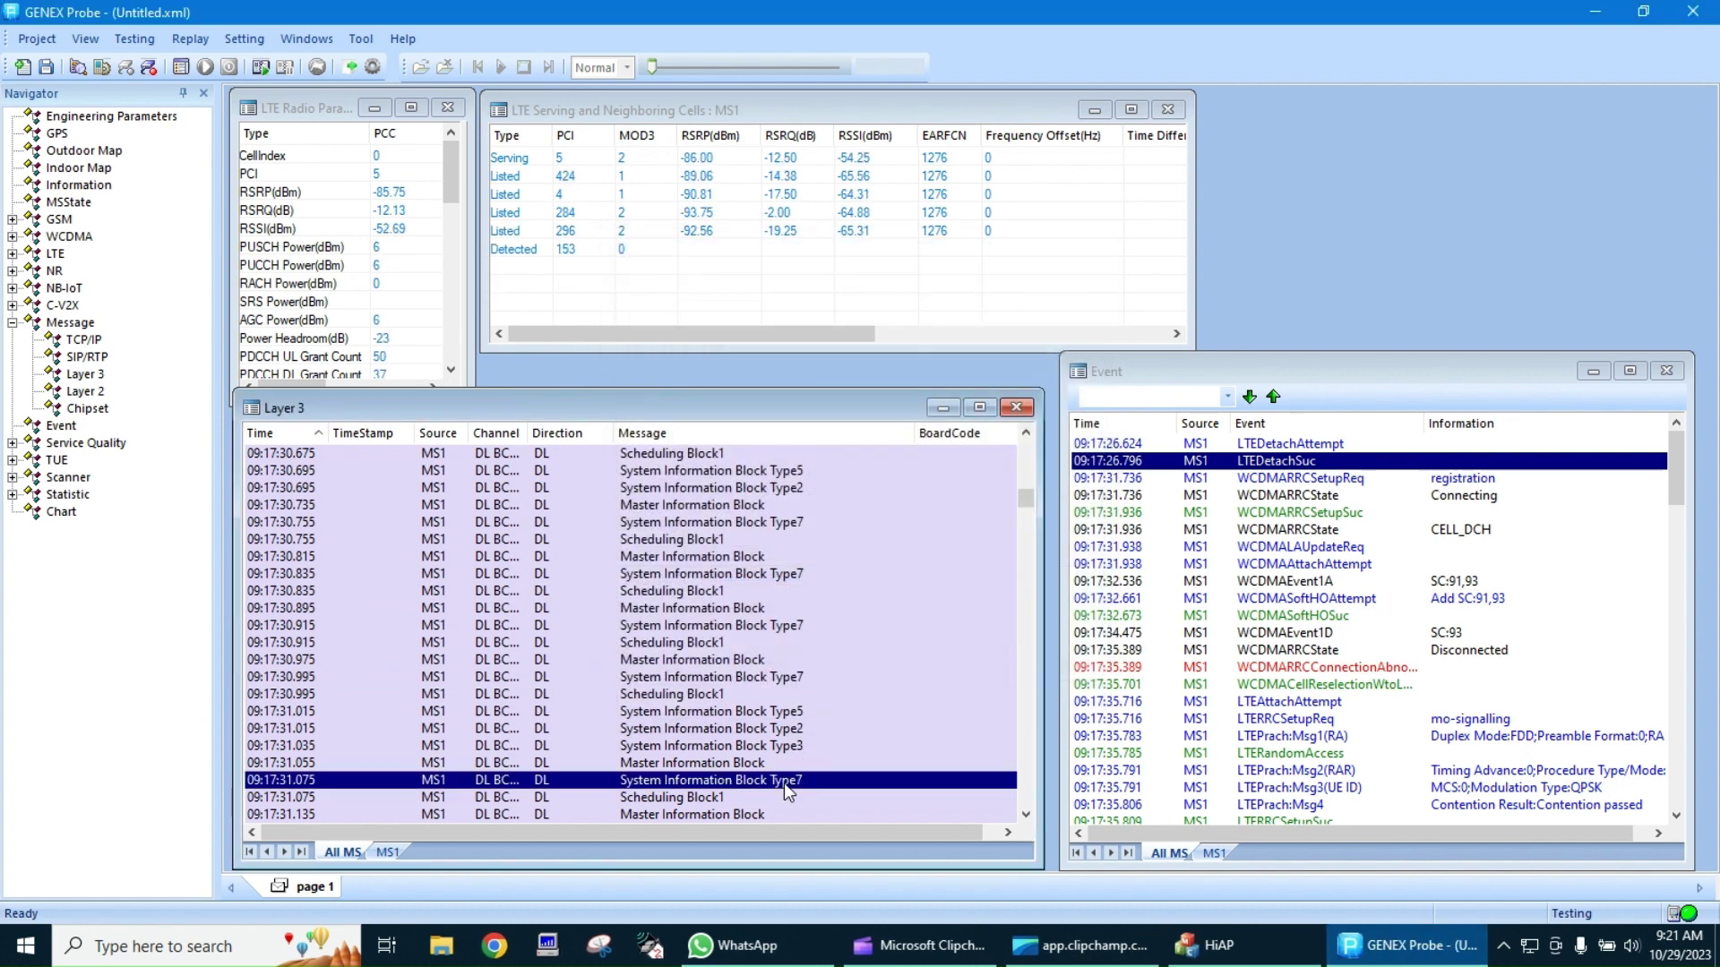
double_click(782, 783)
click(1087, 248)
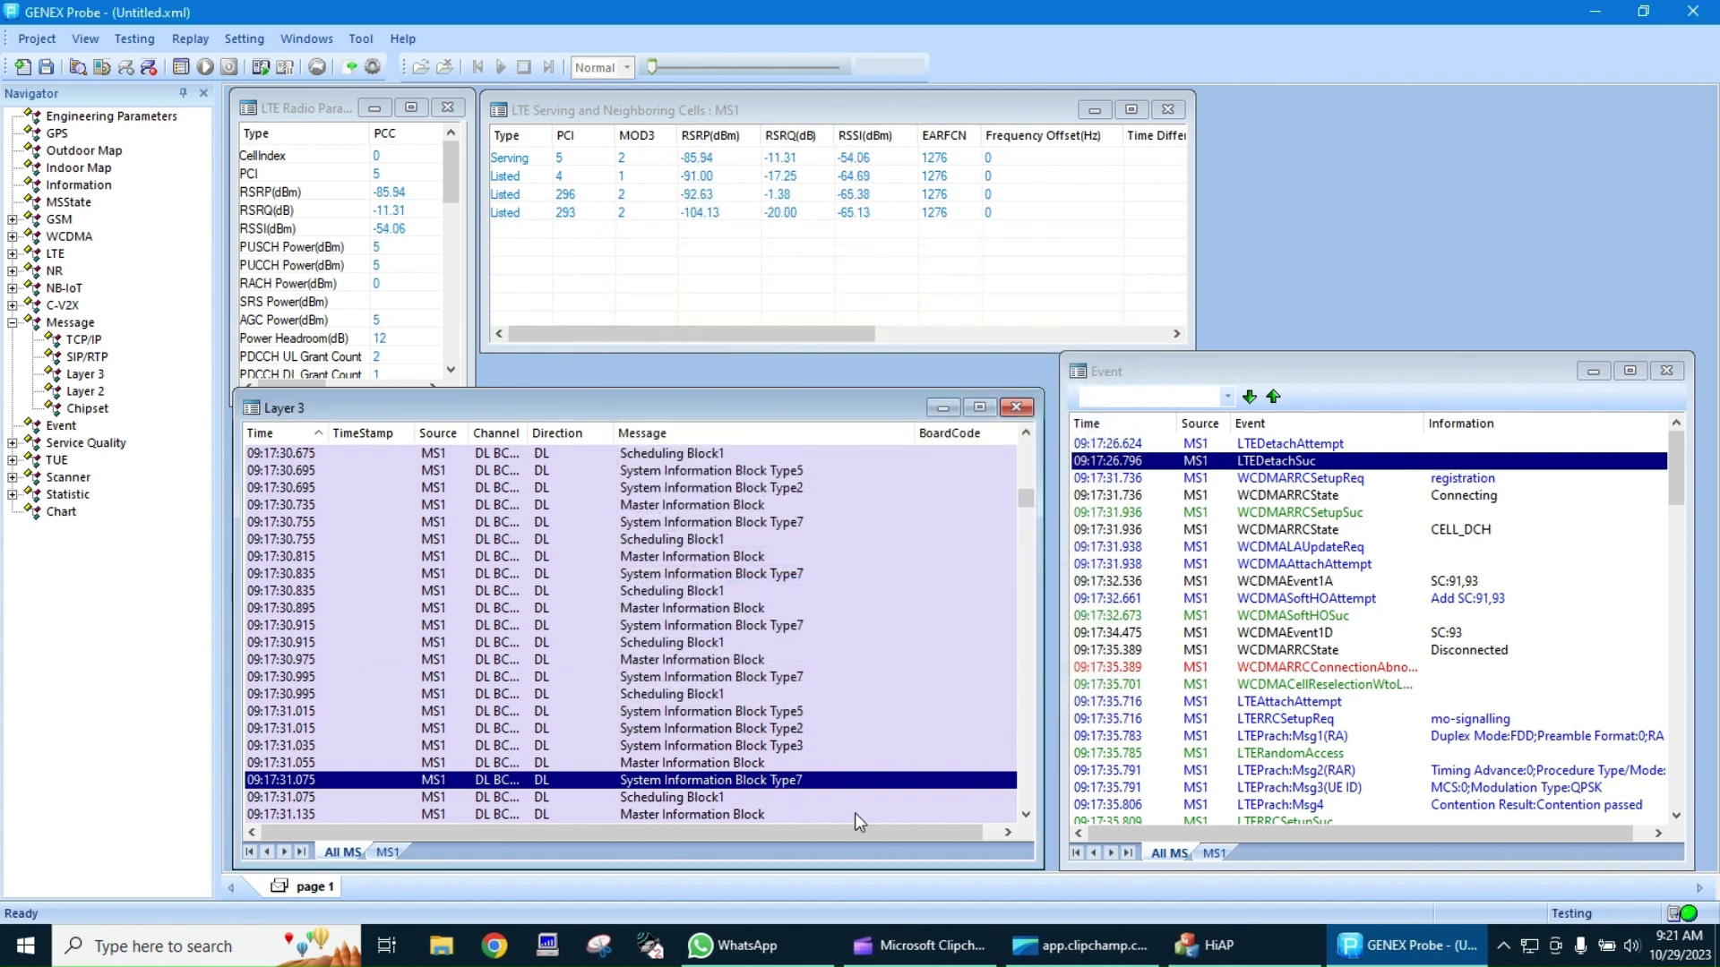
View the uplink interference in the System Information Block Type7 messages at 09:17:31.155 and 09:17:31.395
double_click(789, 782)
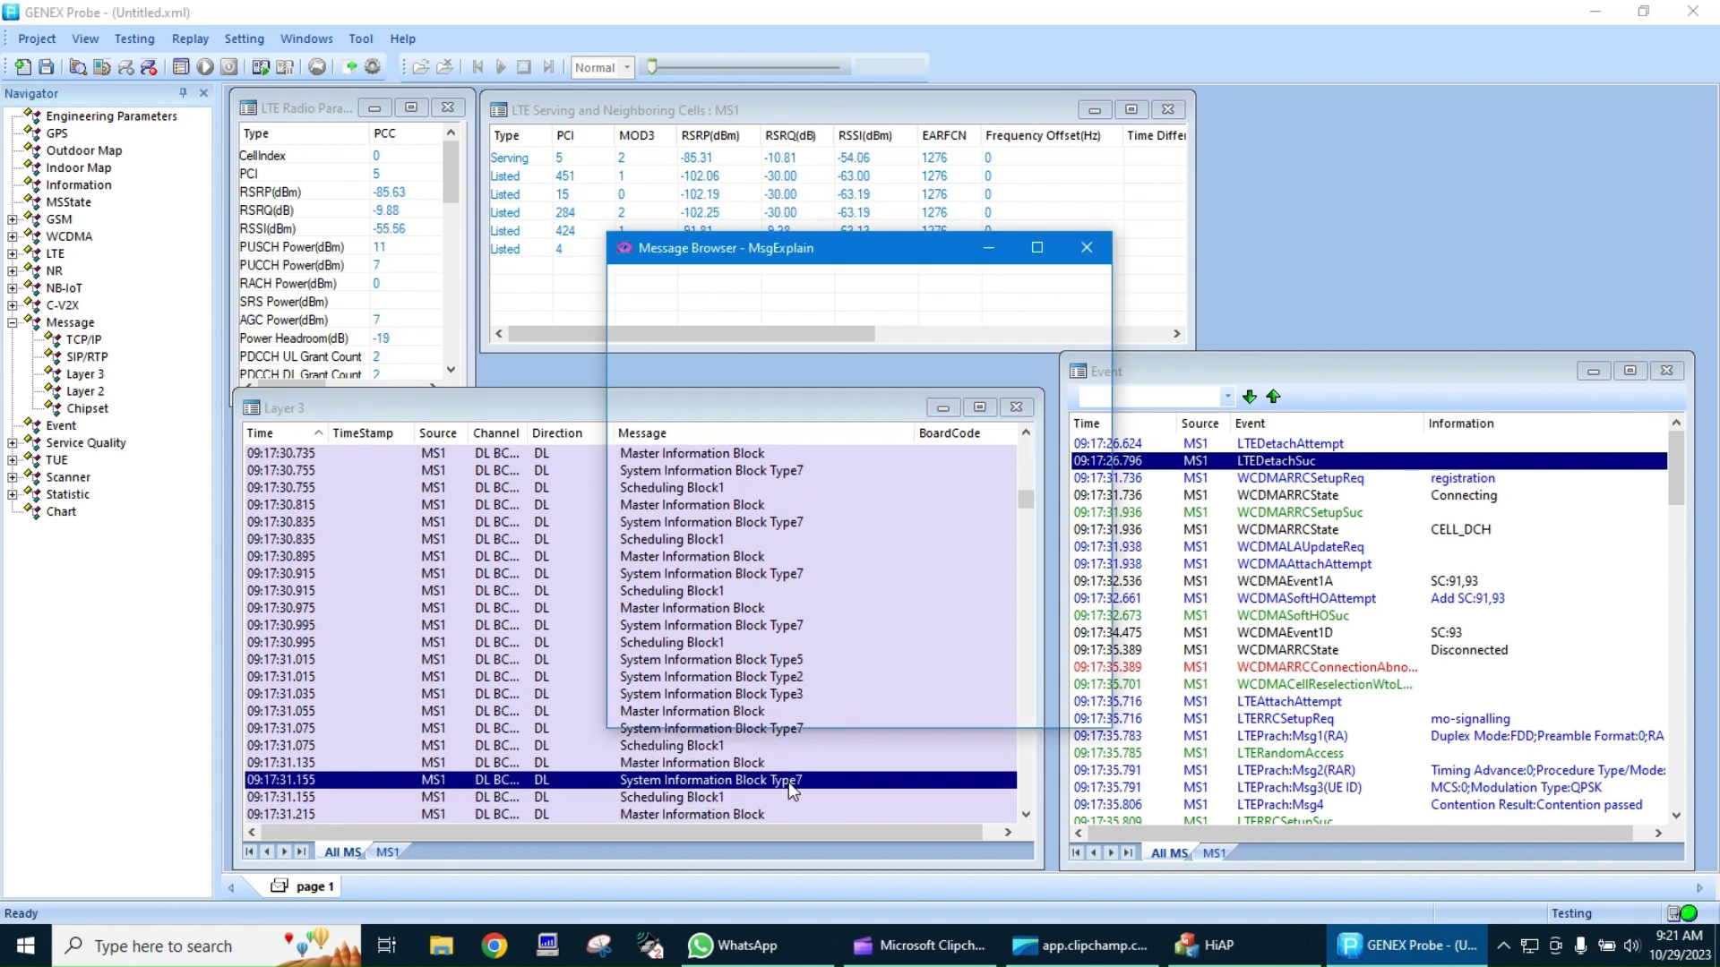
click(1085, 249)
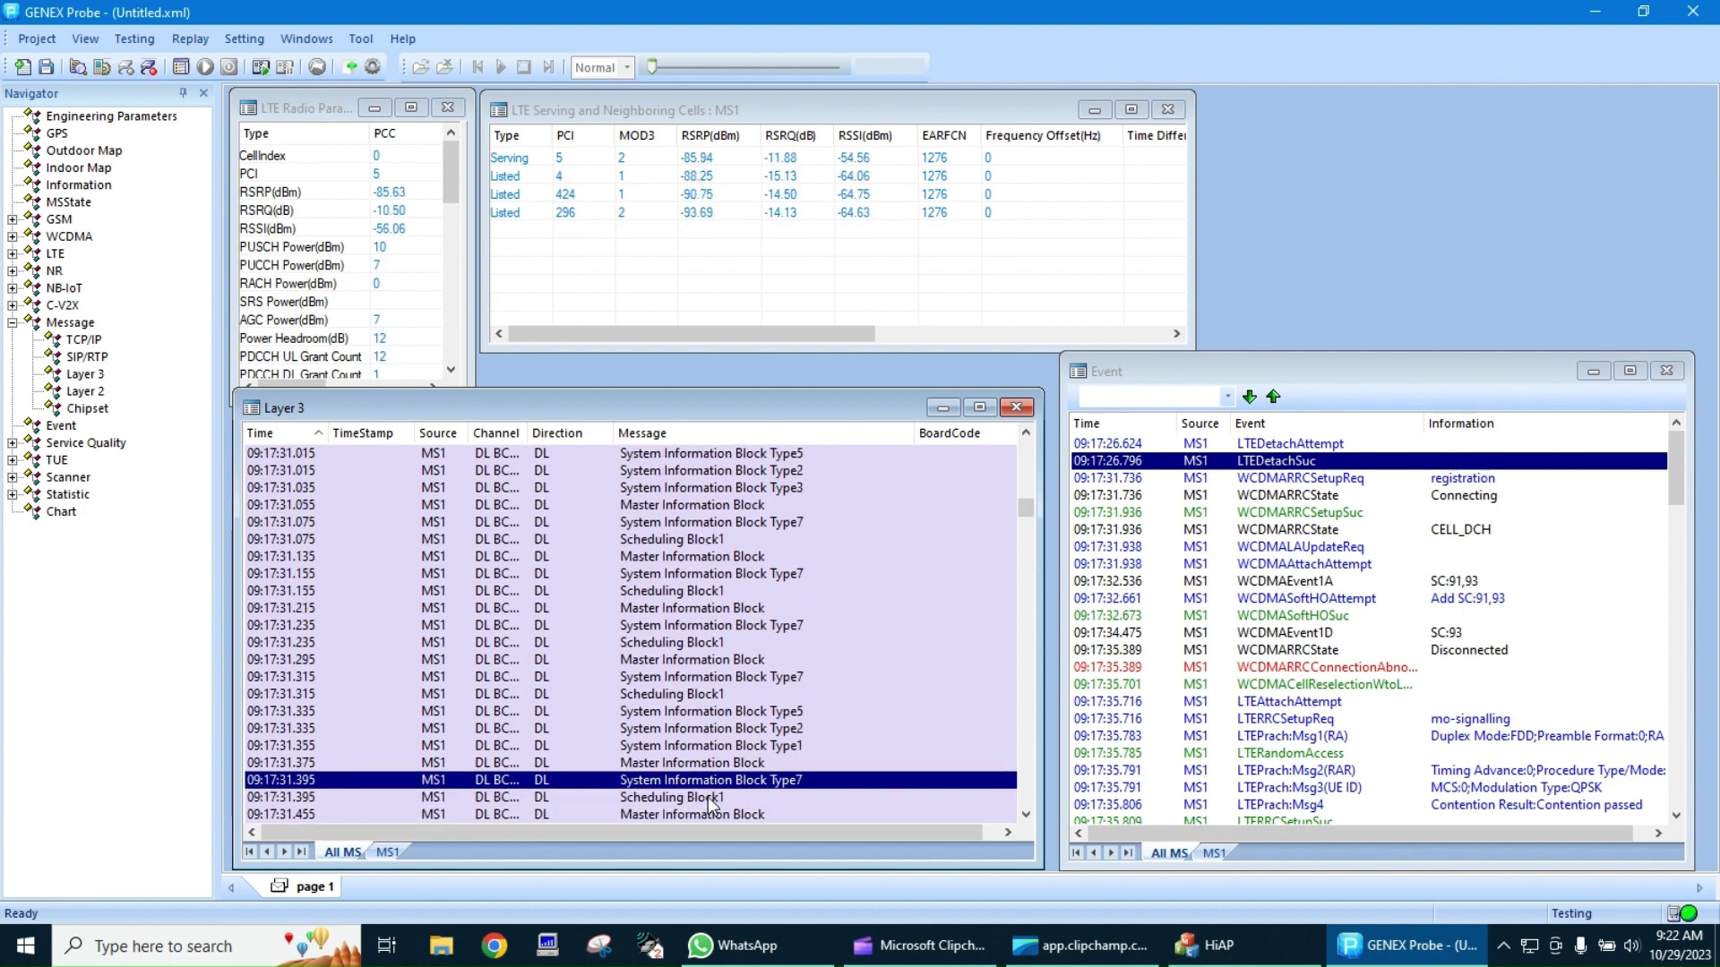
double_click(777, 781)
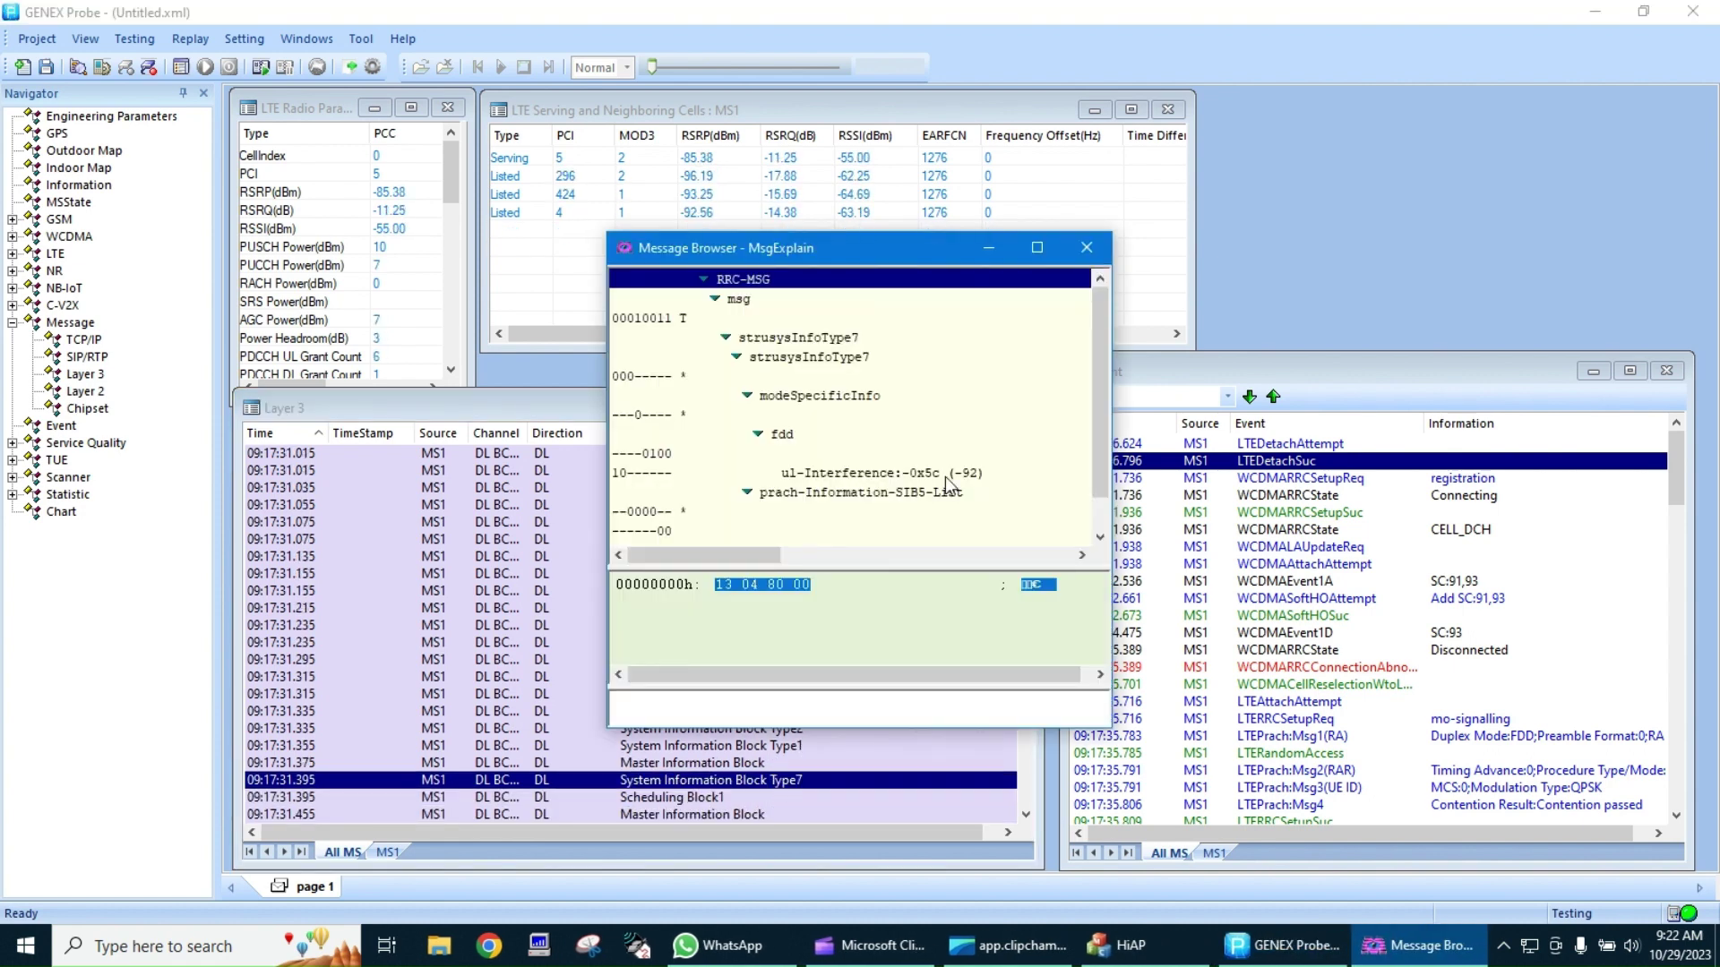
click(1086, 248)
Find the last System Information Block Type7 before the RRC Connection Request, at 09:17:31.635, and check its ul-Interference value
click(699, 798)
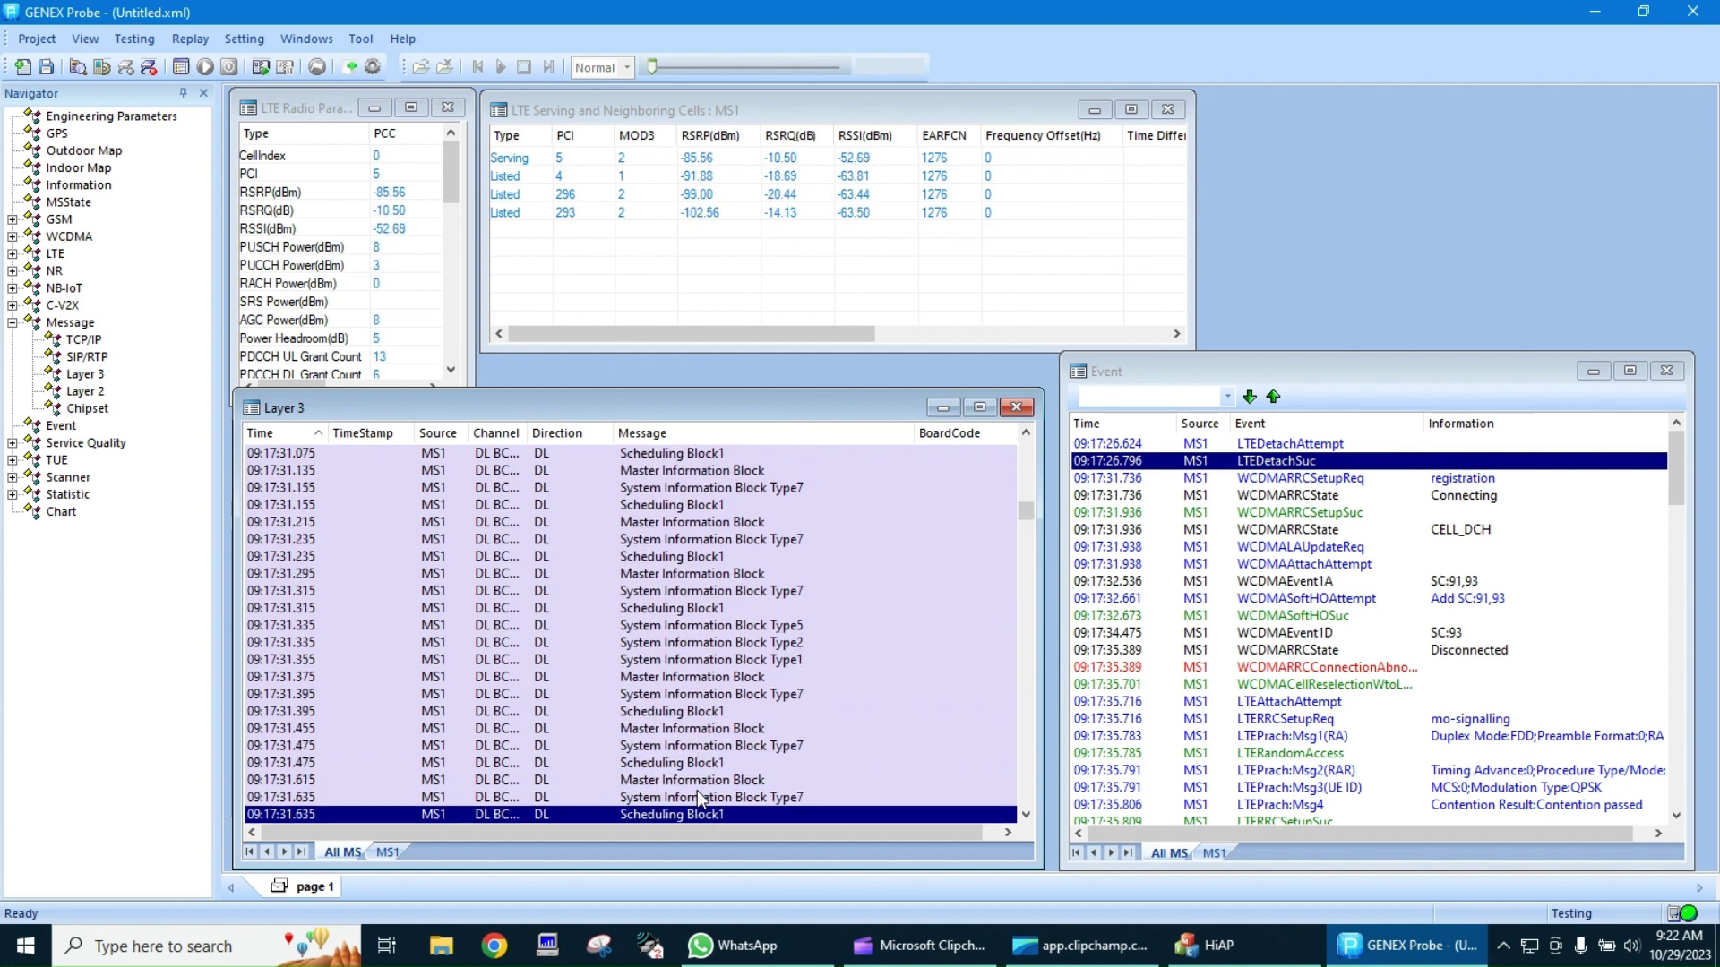
key(Up)
key(Up)
key(Up)
key(Up)
key(Up)
key(Up)
key(Up)
key(Up)
key(Up)
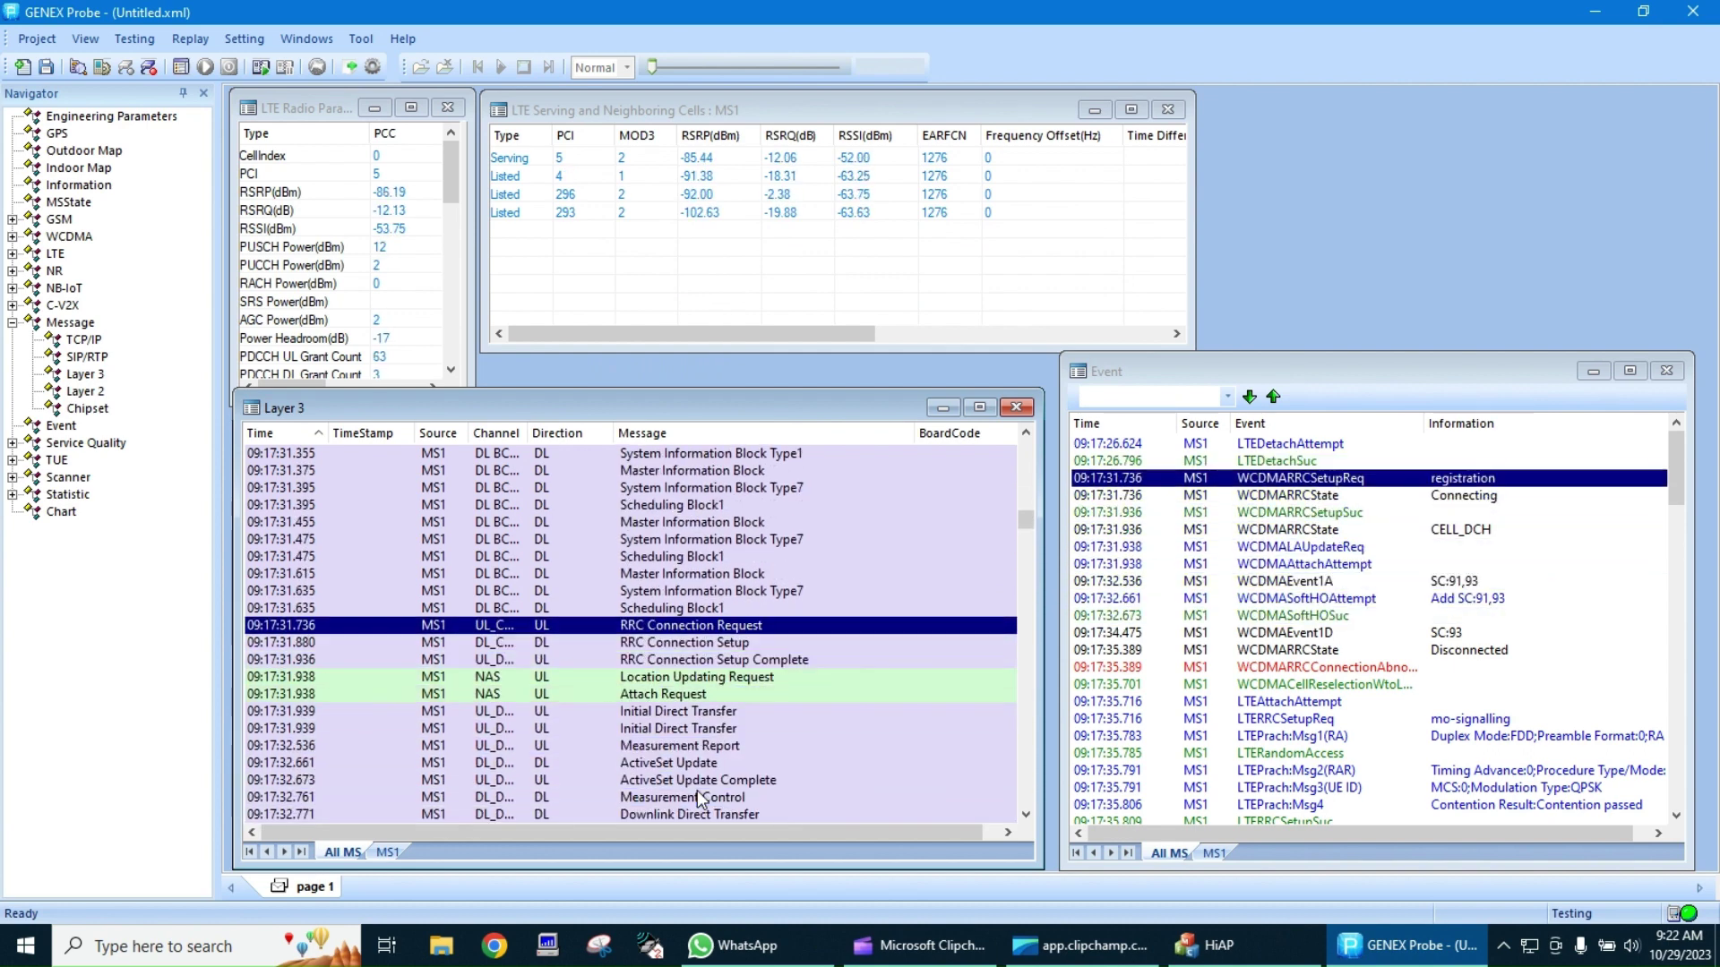
key(Up)
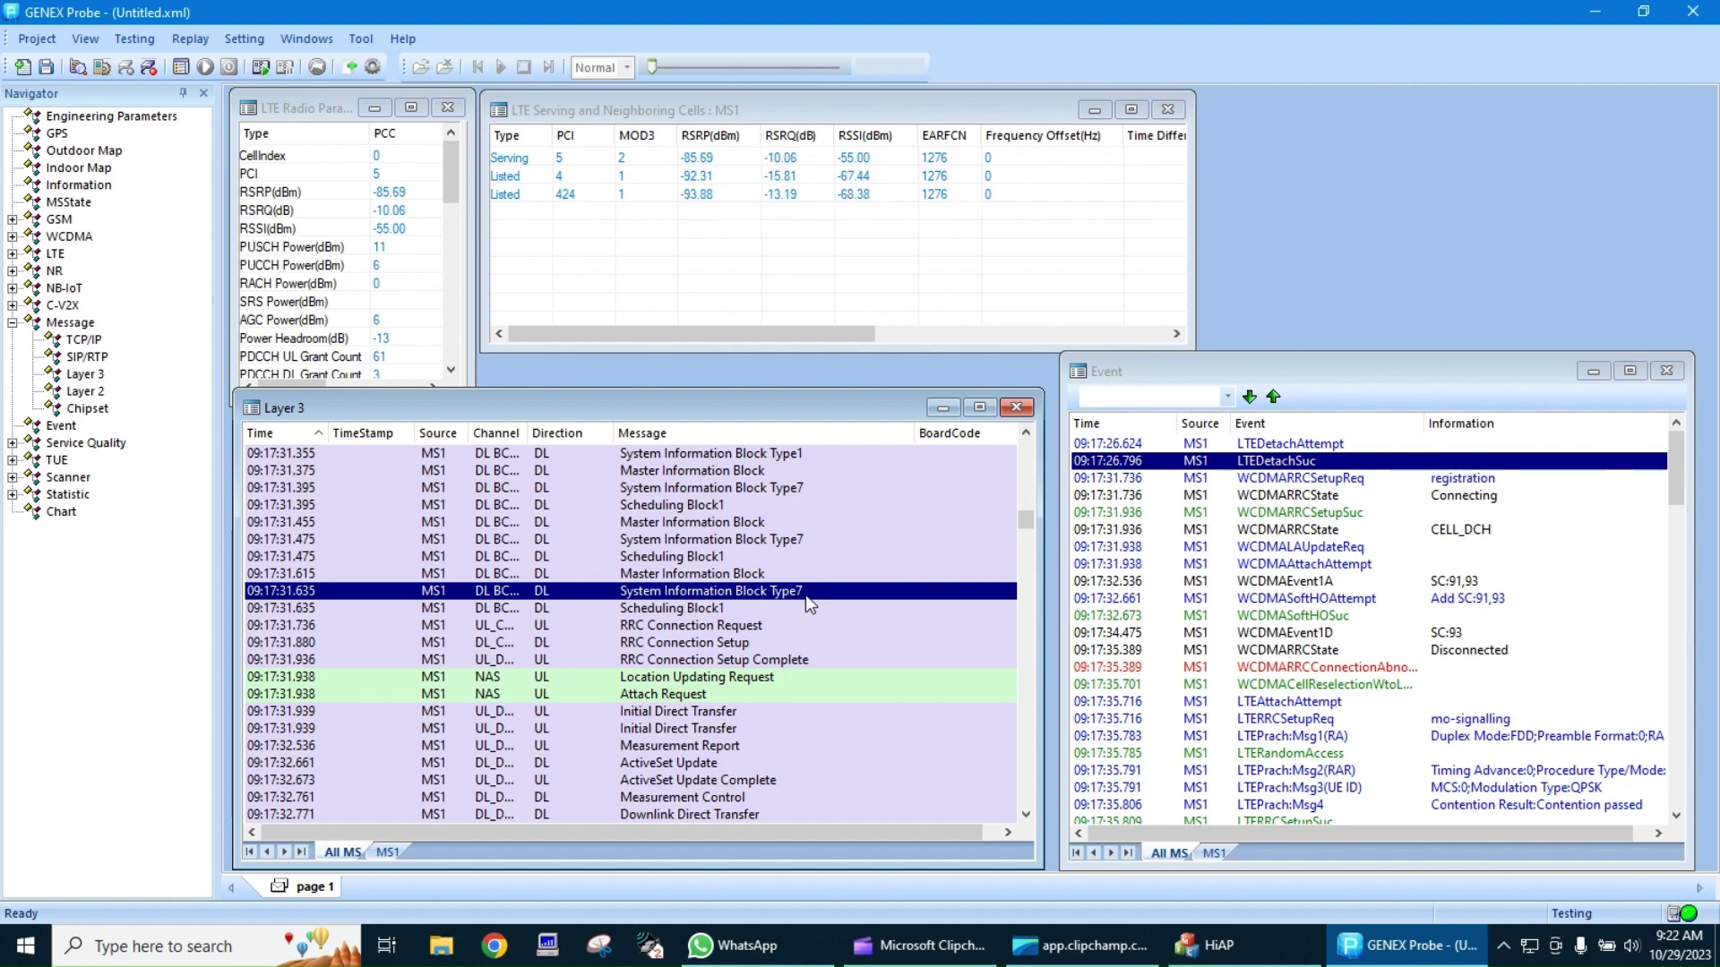
double_click(800, 599)
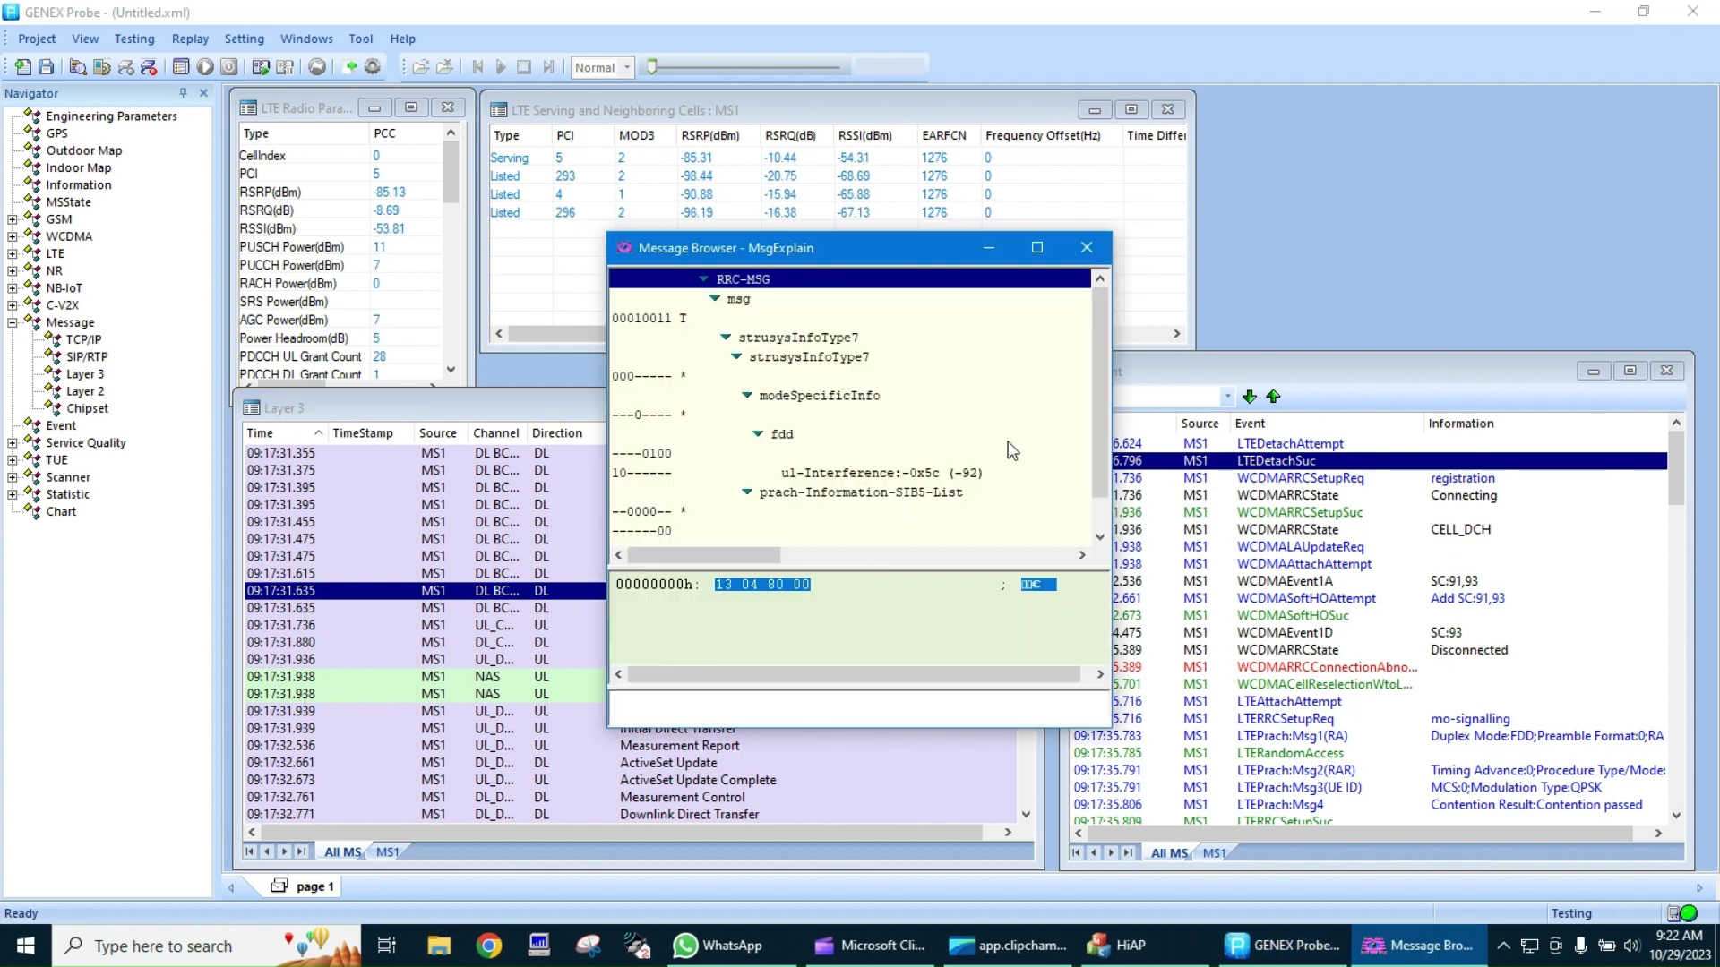
click(1086, 249)
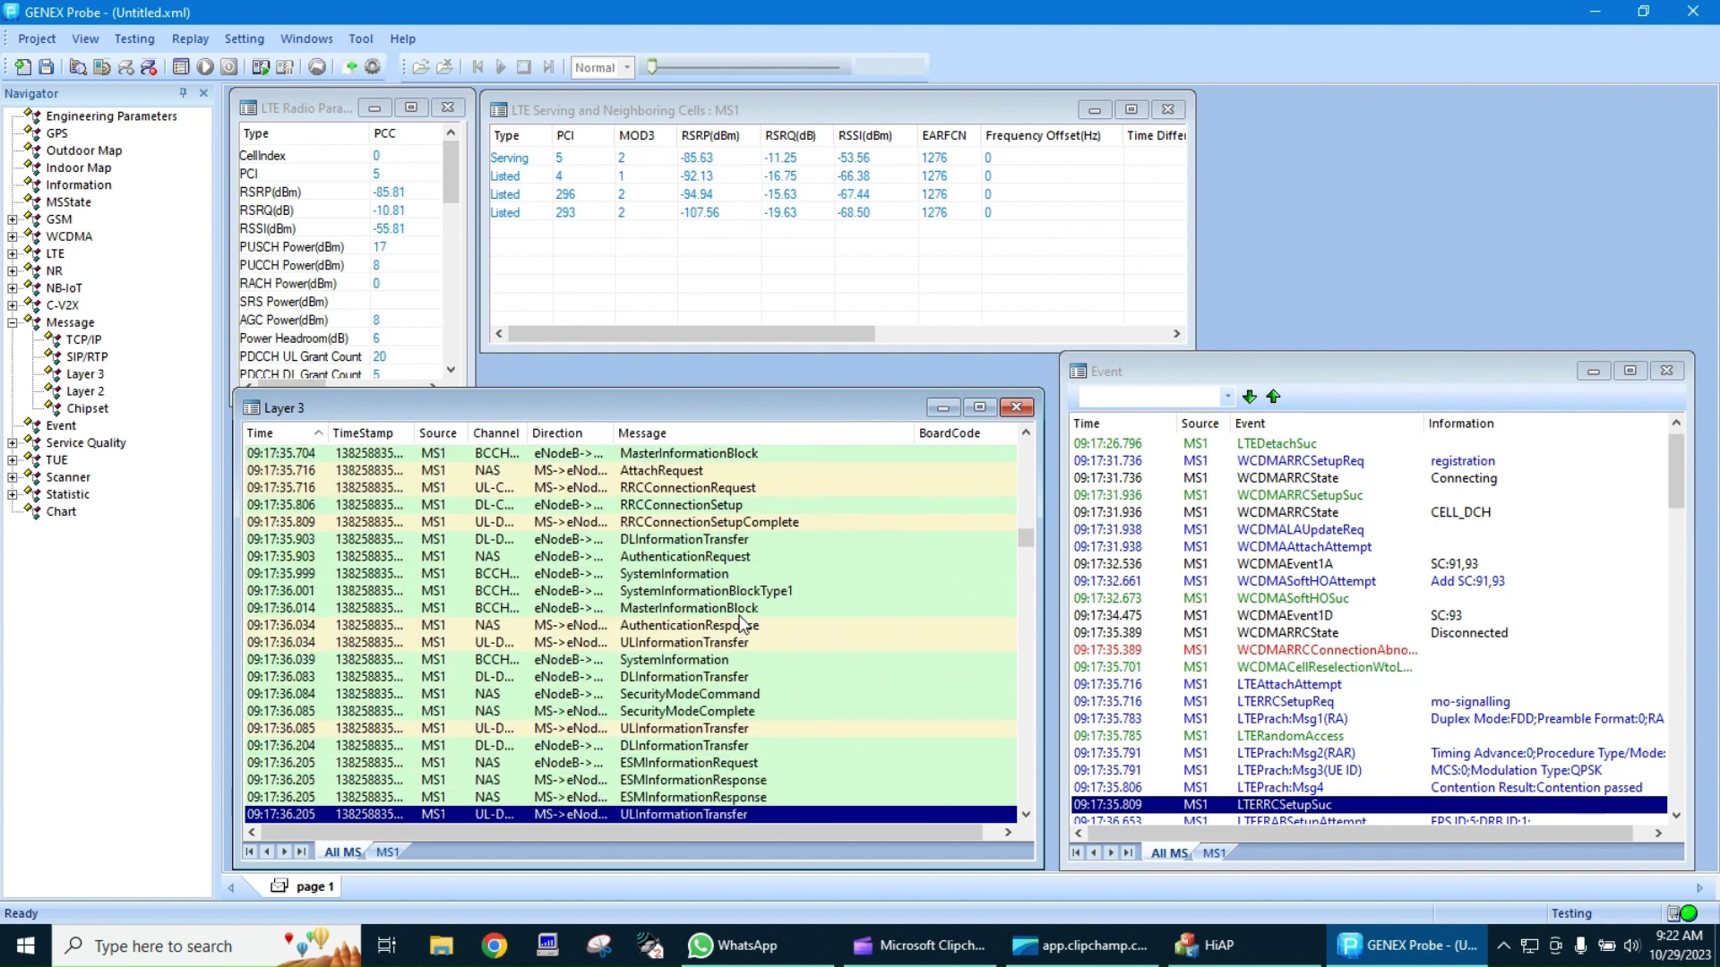
Review the Layer 3 messages of the LTE attach procedure around 09:17:36, including the connection setup, authentication and security mode exchange
key(Up)
key(Up)
key(Up)
key(Up)
key(Up)
key(Up)
key(Up)
key(Up)
key(Up)
key(Up)
key(Up)
key(Up)
key(Up)
key(Up)
key(Up)
key(Up)
key(Up)
key(Up)
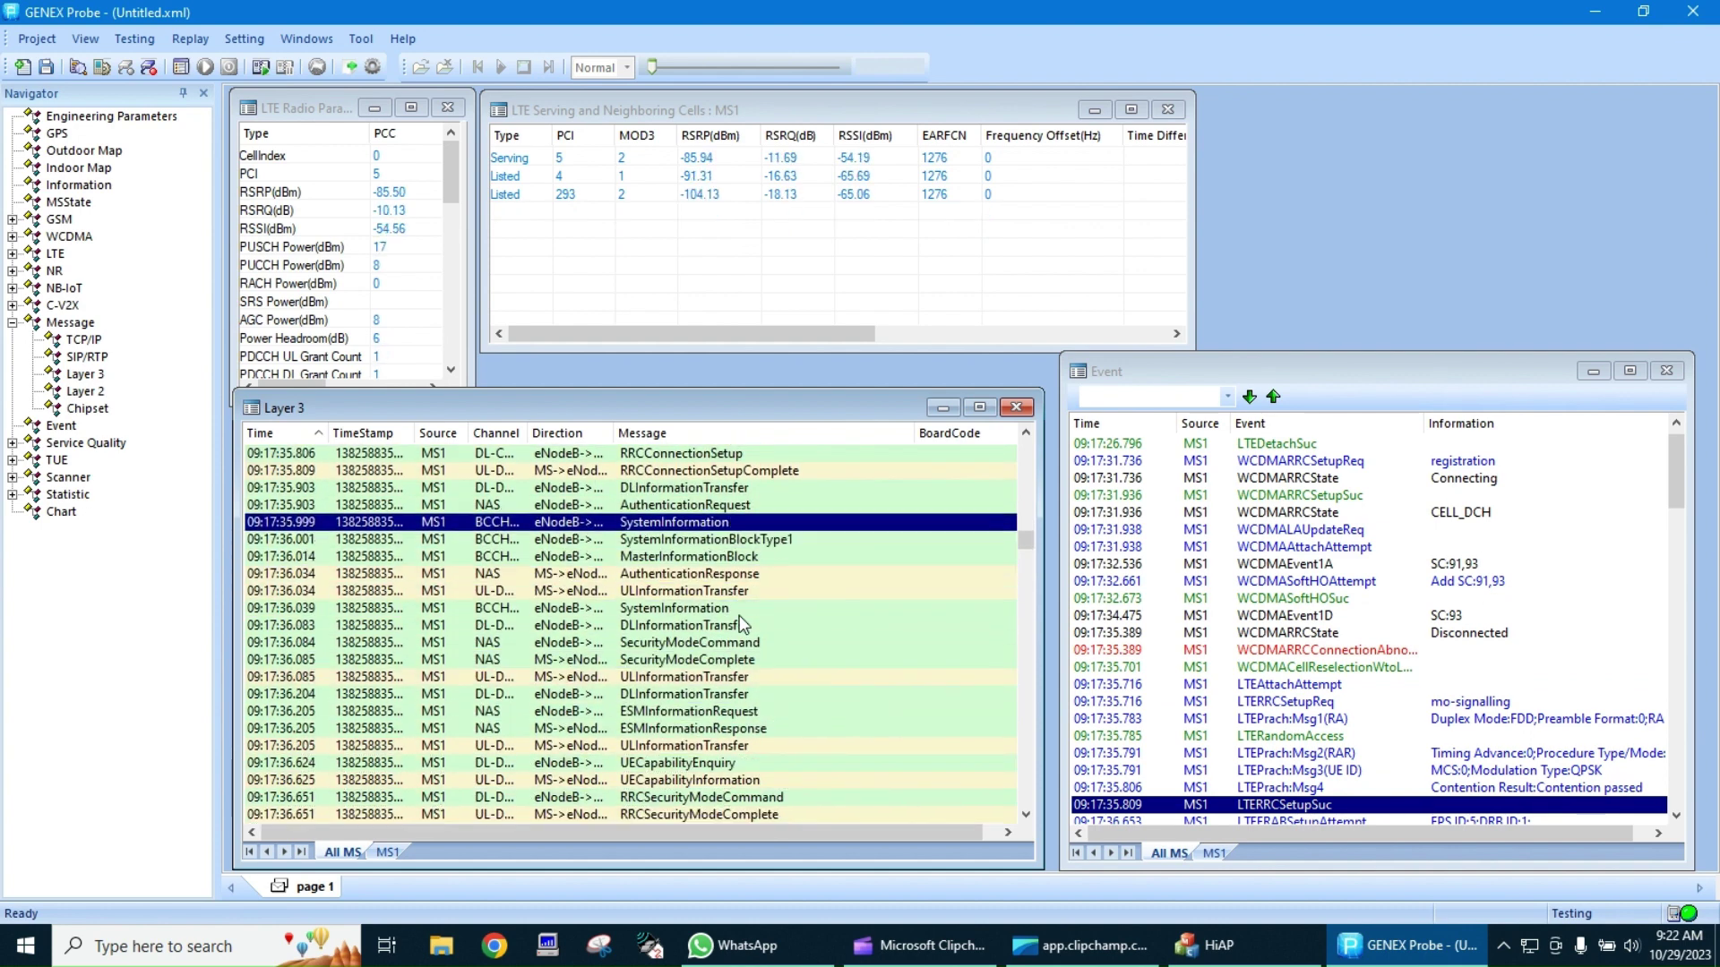
Advance to the WCDMA messages after the RRCConnectionRelease and check ul-Interference in the System Information Block Type7 messages at 09:18:07.555 and 09:18:07.635
key(Down)
key(Down)
key(Down)
key(Down)
key(Down)
key(Down)
key(Down)
key(Down)
key(Down)
key(Down)
key(Down)
key(Down)
key(Down)
key(Down)
key(Down)
key(Down)
key(Down)
key(Down)
key(Down)
key(Down)
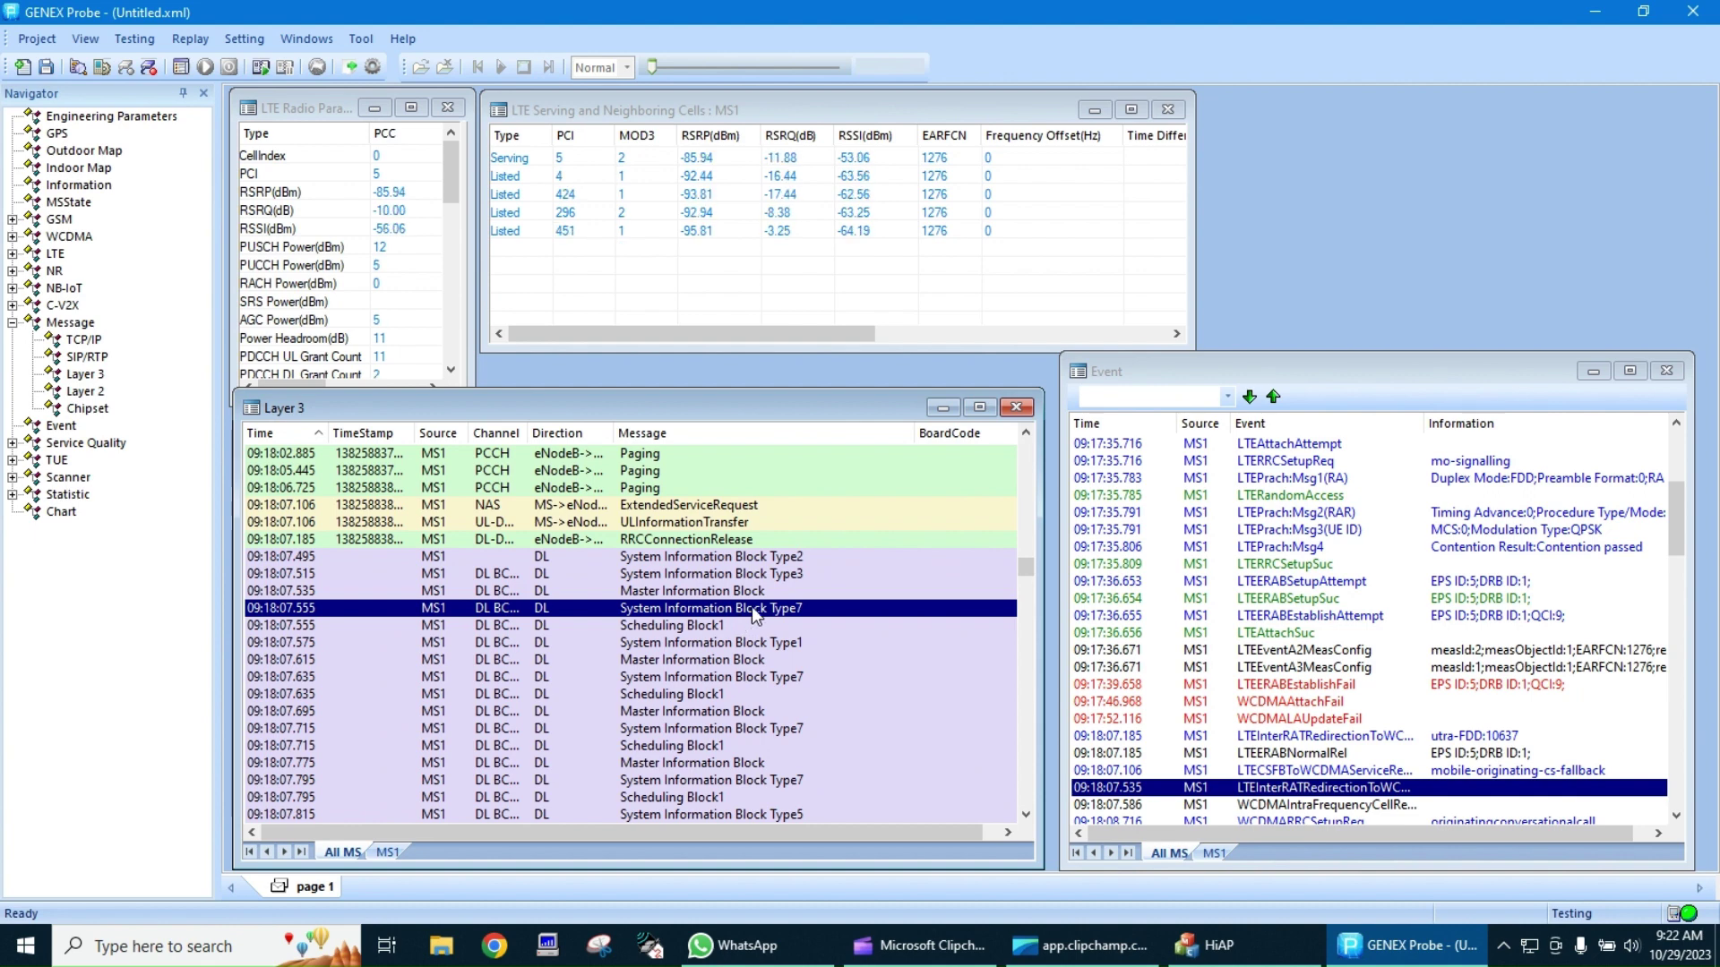
double_click(763, 604)
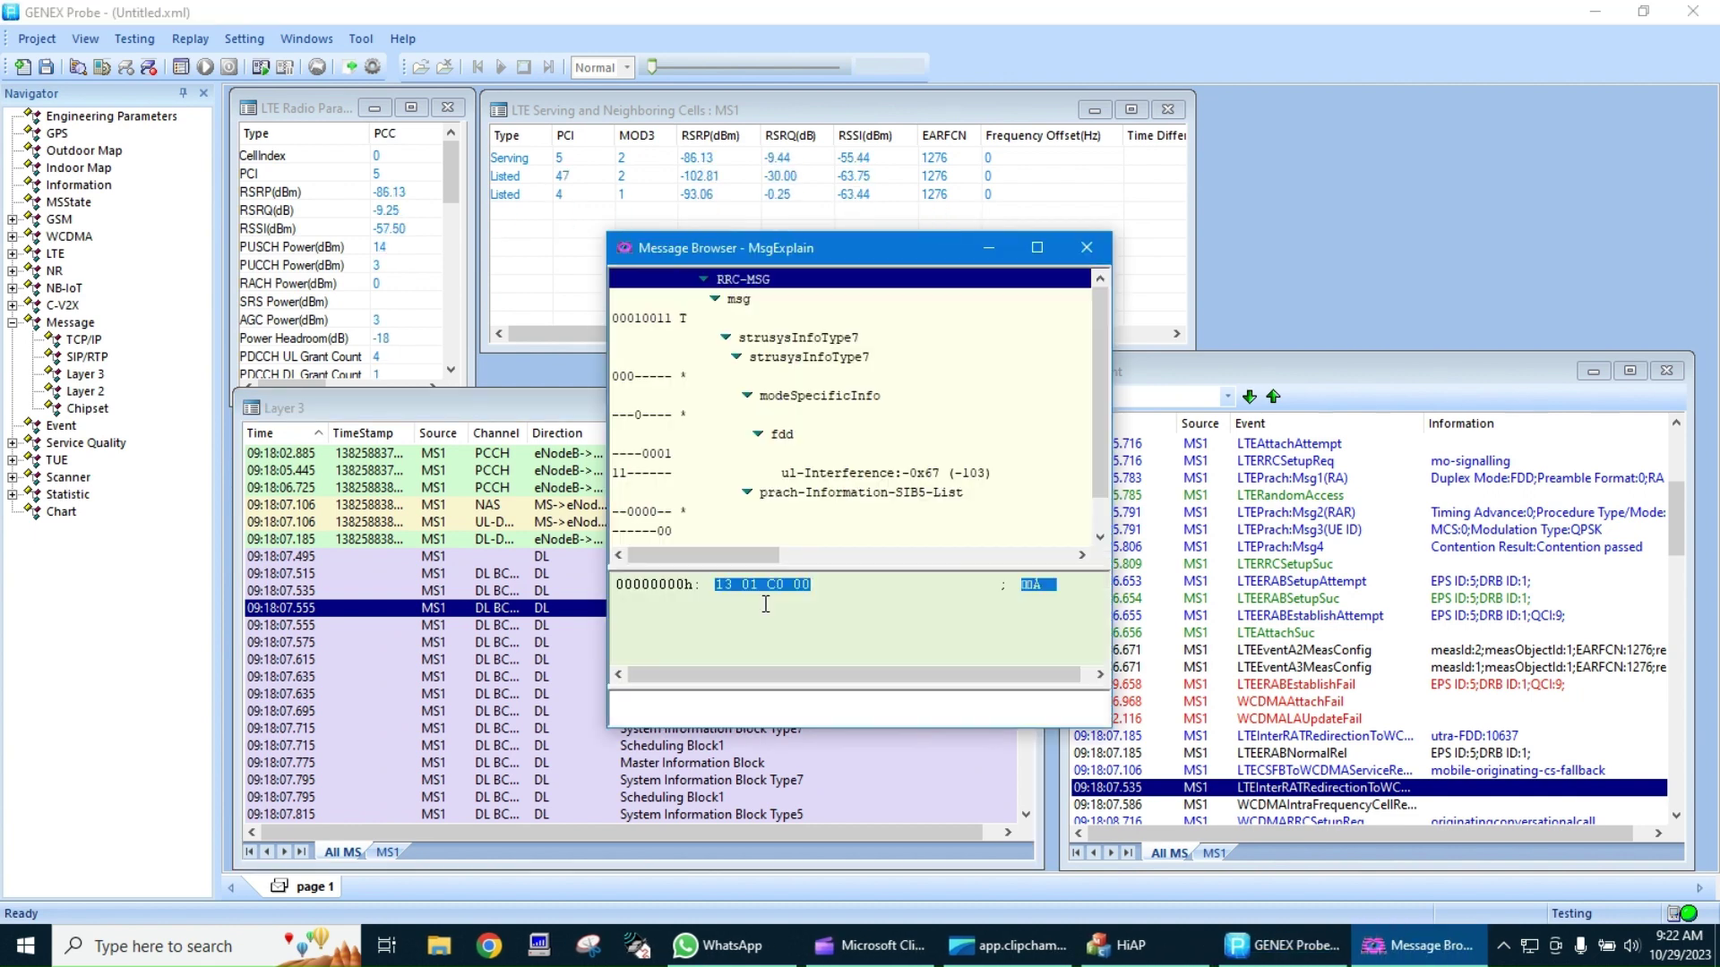
click(1087, 247)
double_click(794, 678)
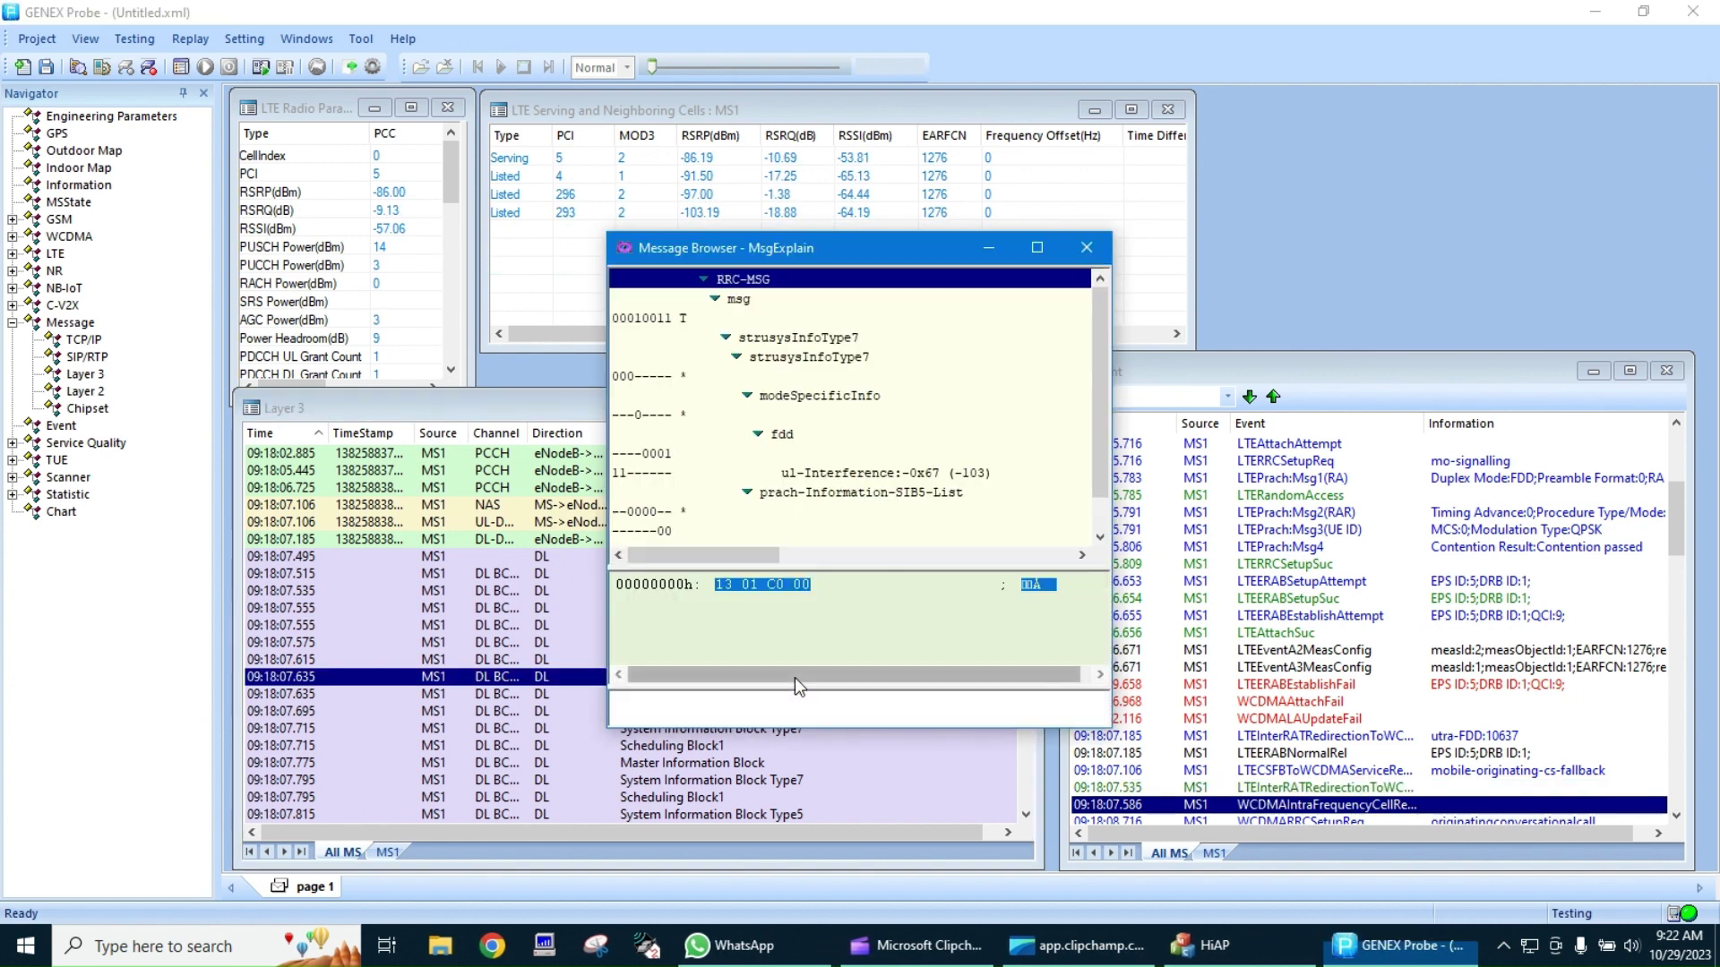
click(1084, 256)
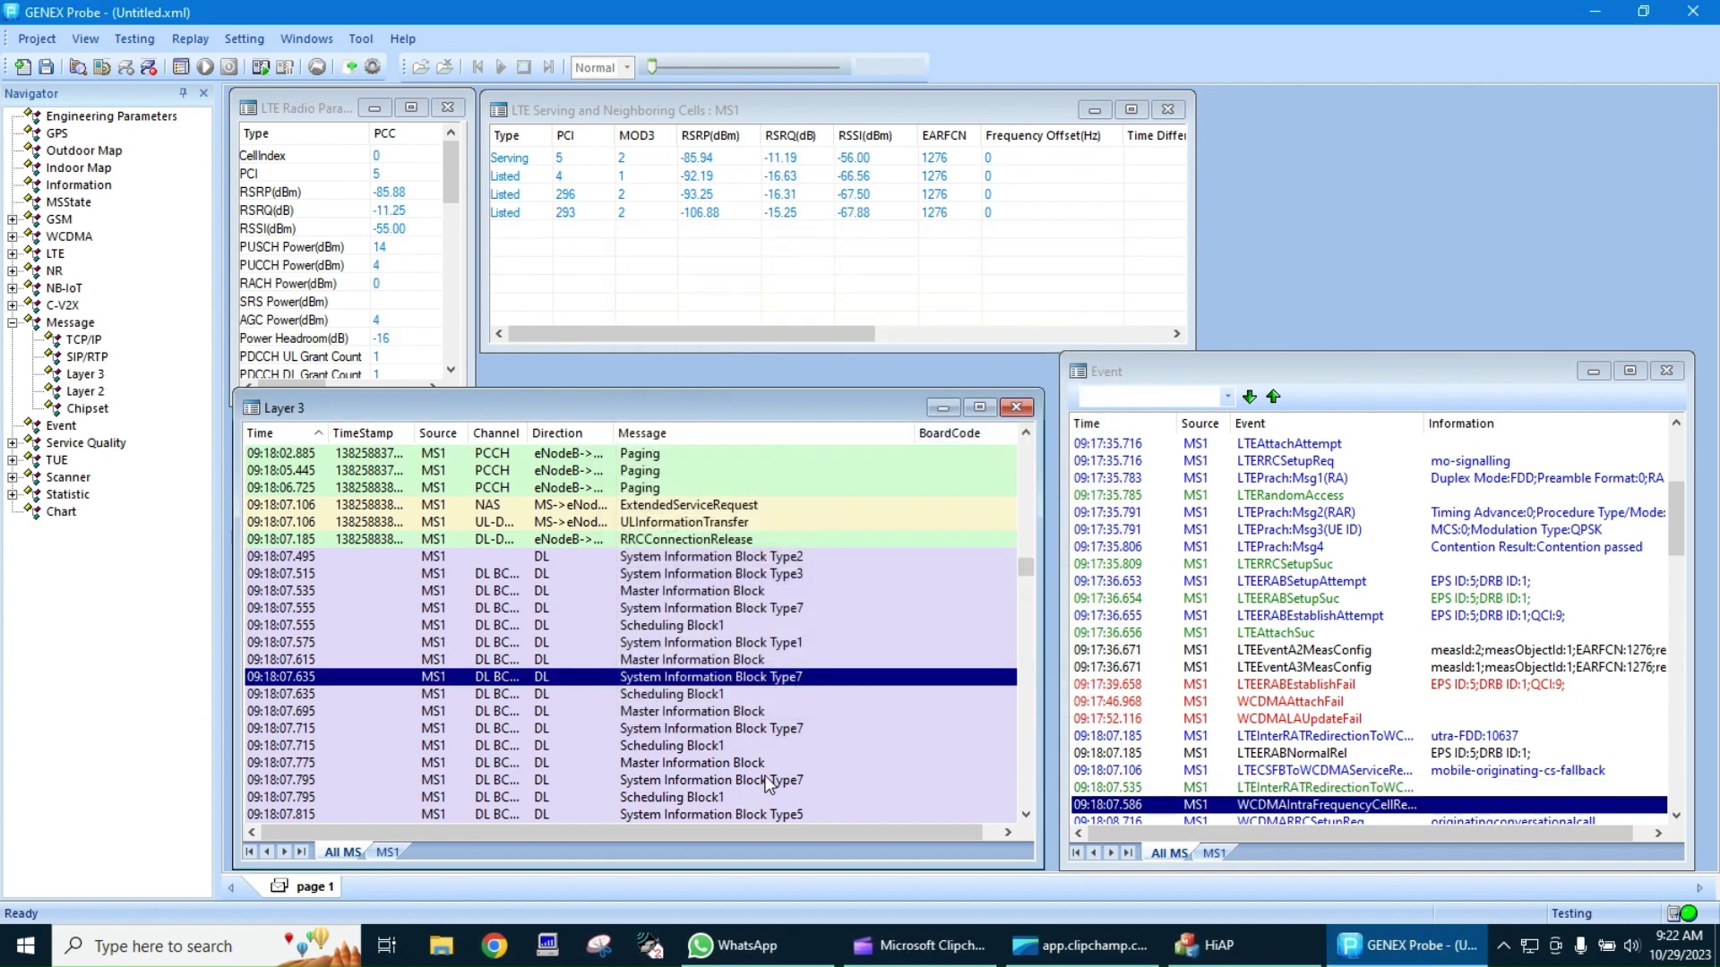
Check ul-Interference in the System Information Block Type7 messages at 09:18:07.795 and 09:18:08.195
double_click(768, 781)
click(1084, 255)
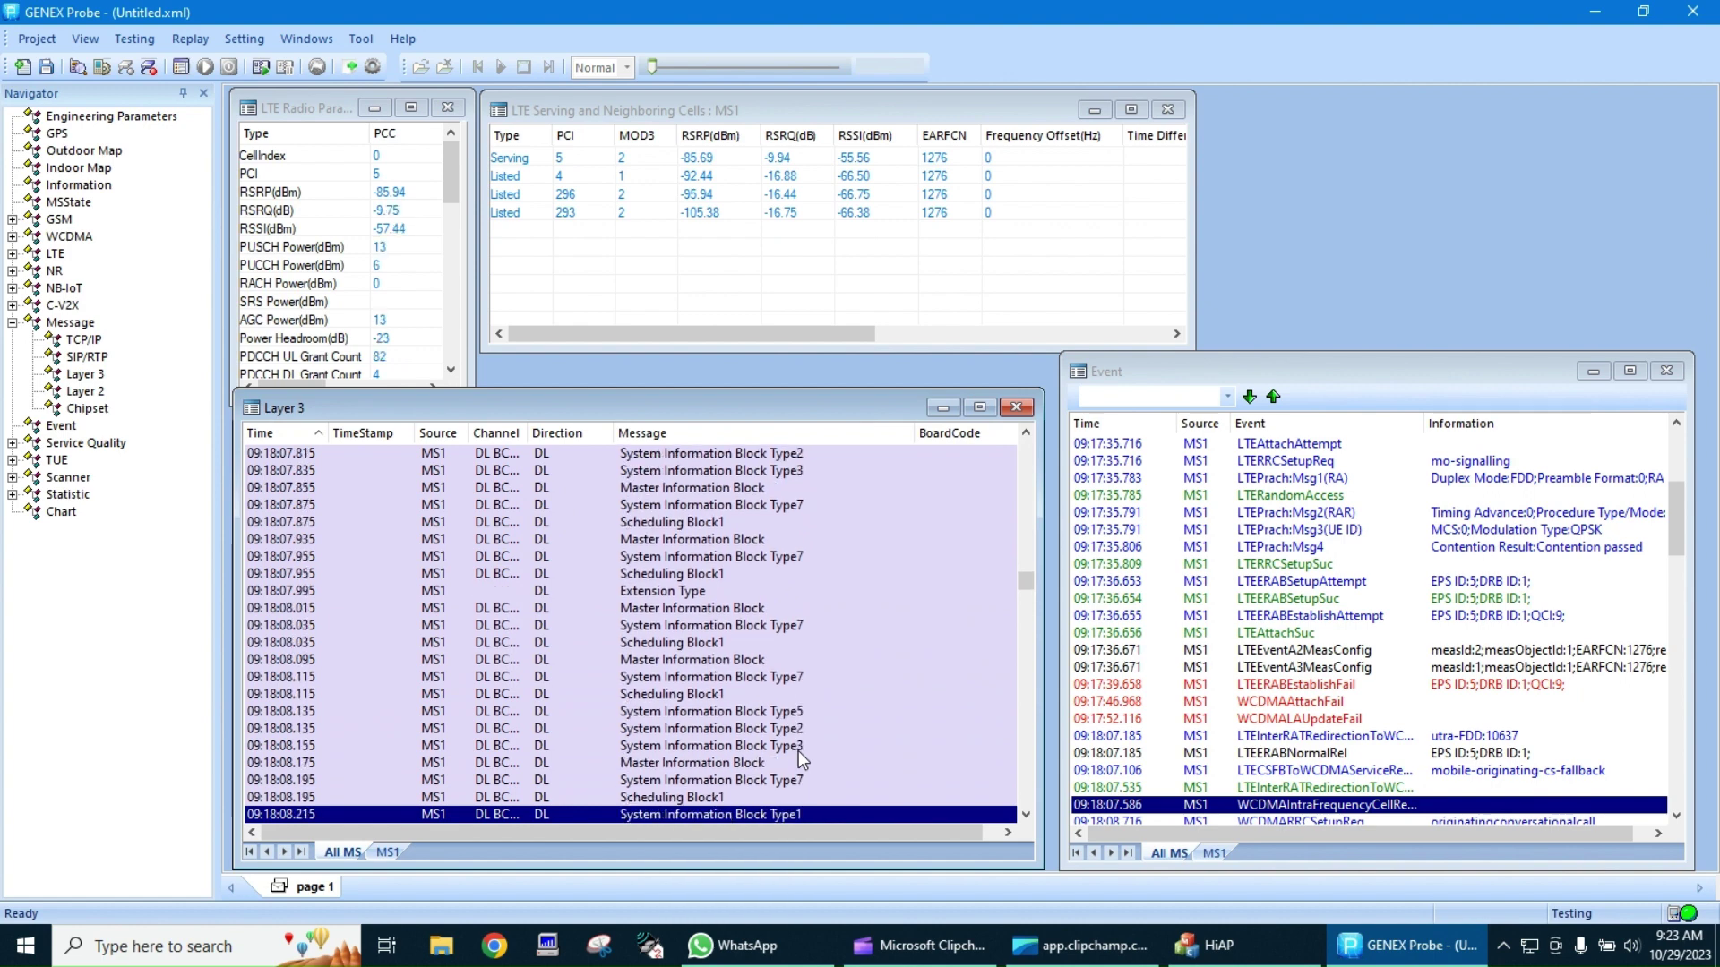
double_click(800, 781)
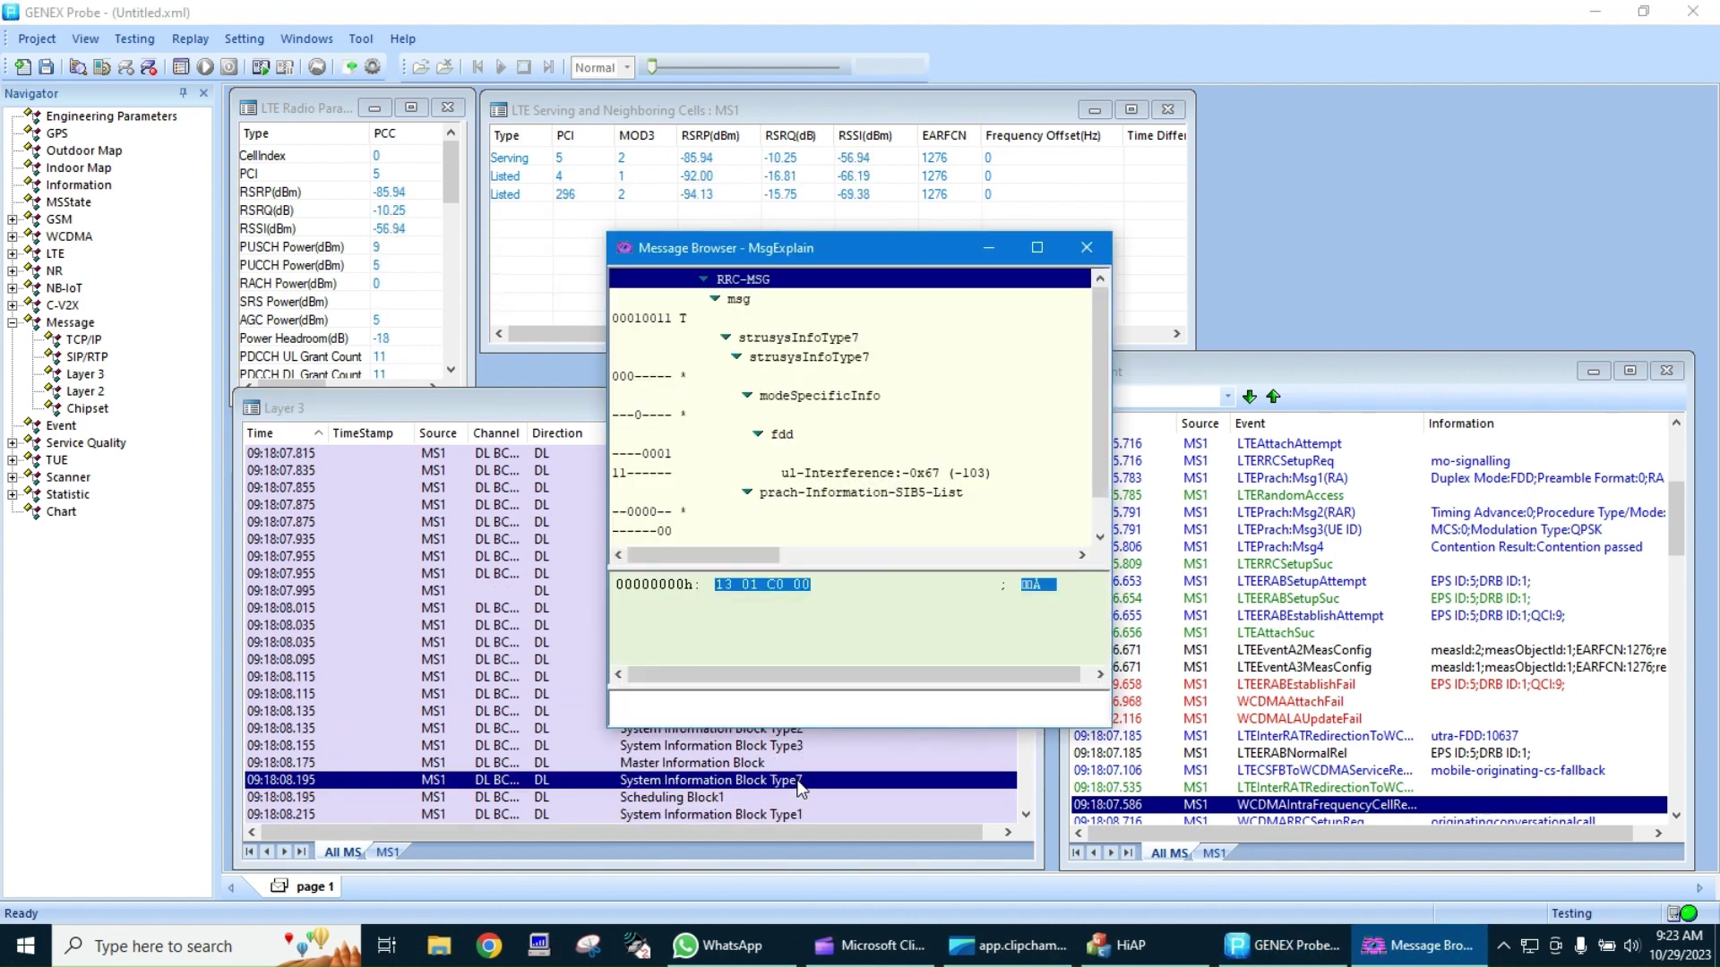
click(1080, 250)
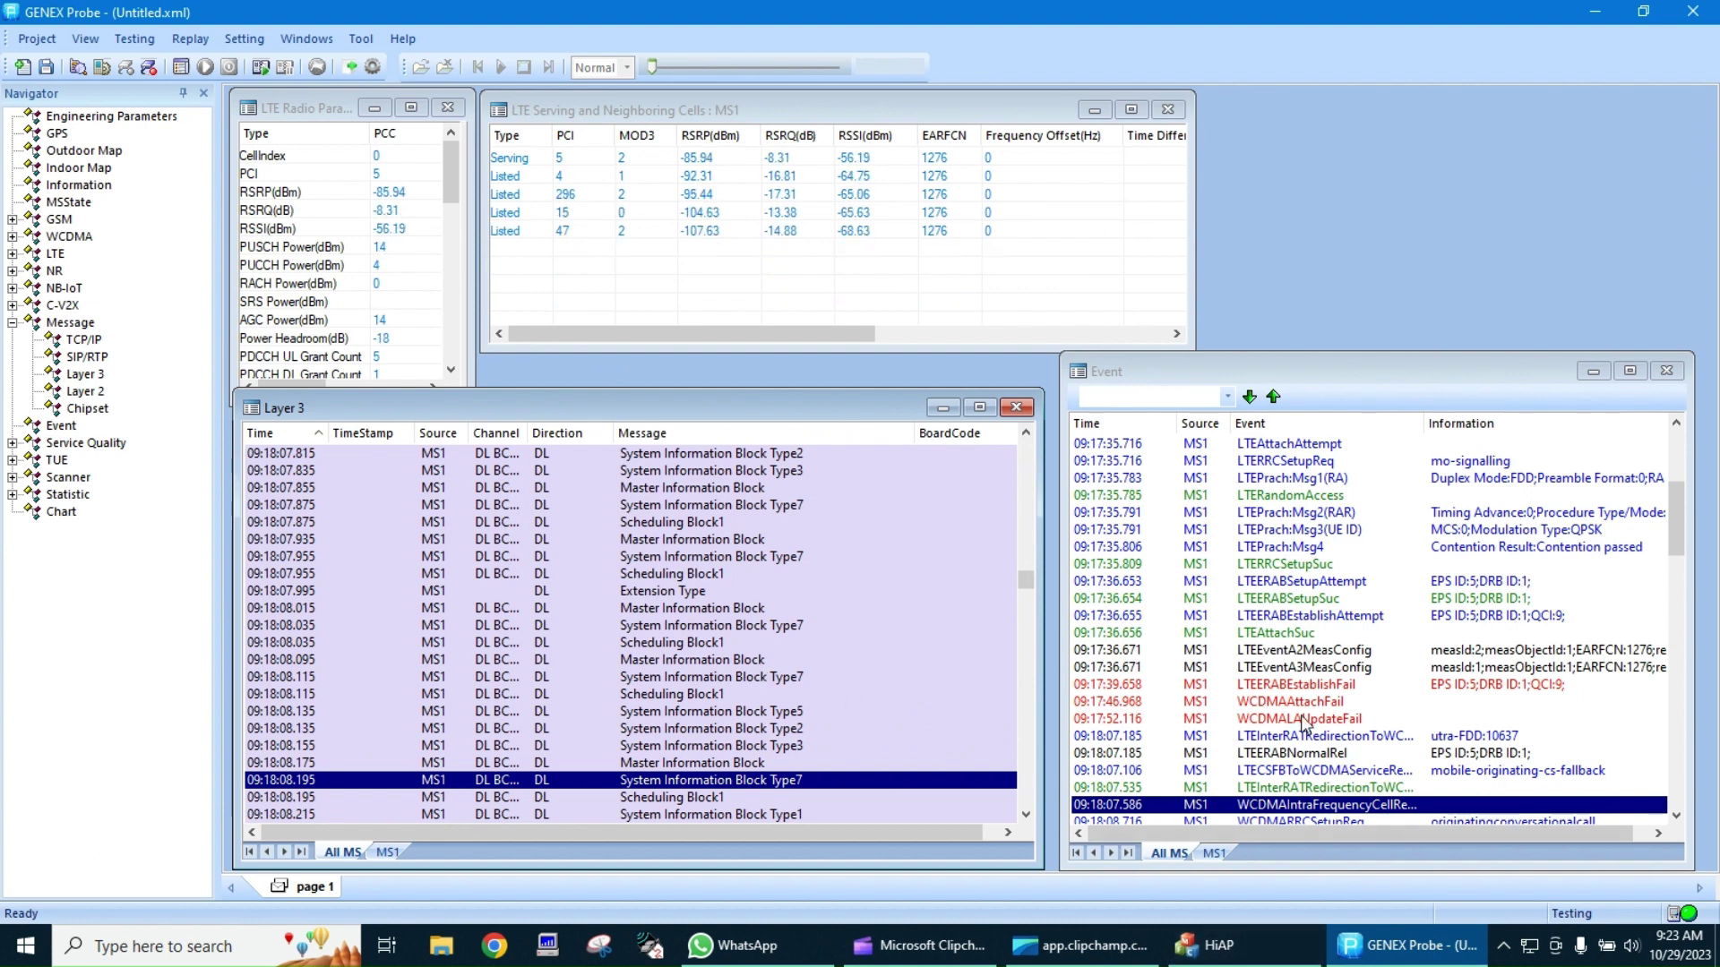
Step through the WCDMA events from the intra-frequency cell event at 09:18:07.586 to WCDMARAUpdateReq at 09:18:08.945, following their synchronised Layer 3 messages
click(1278, 701)
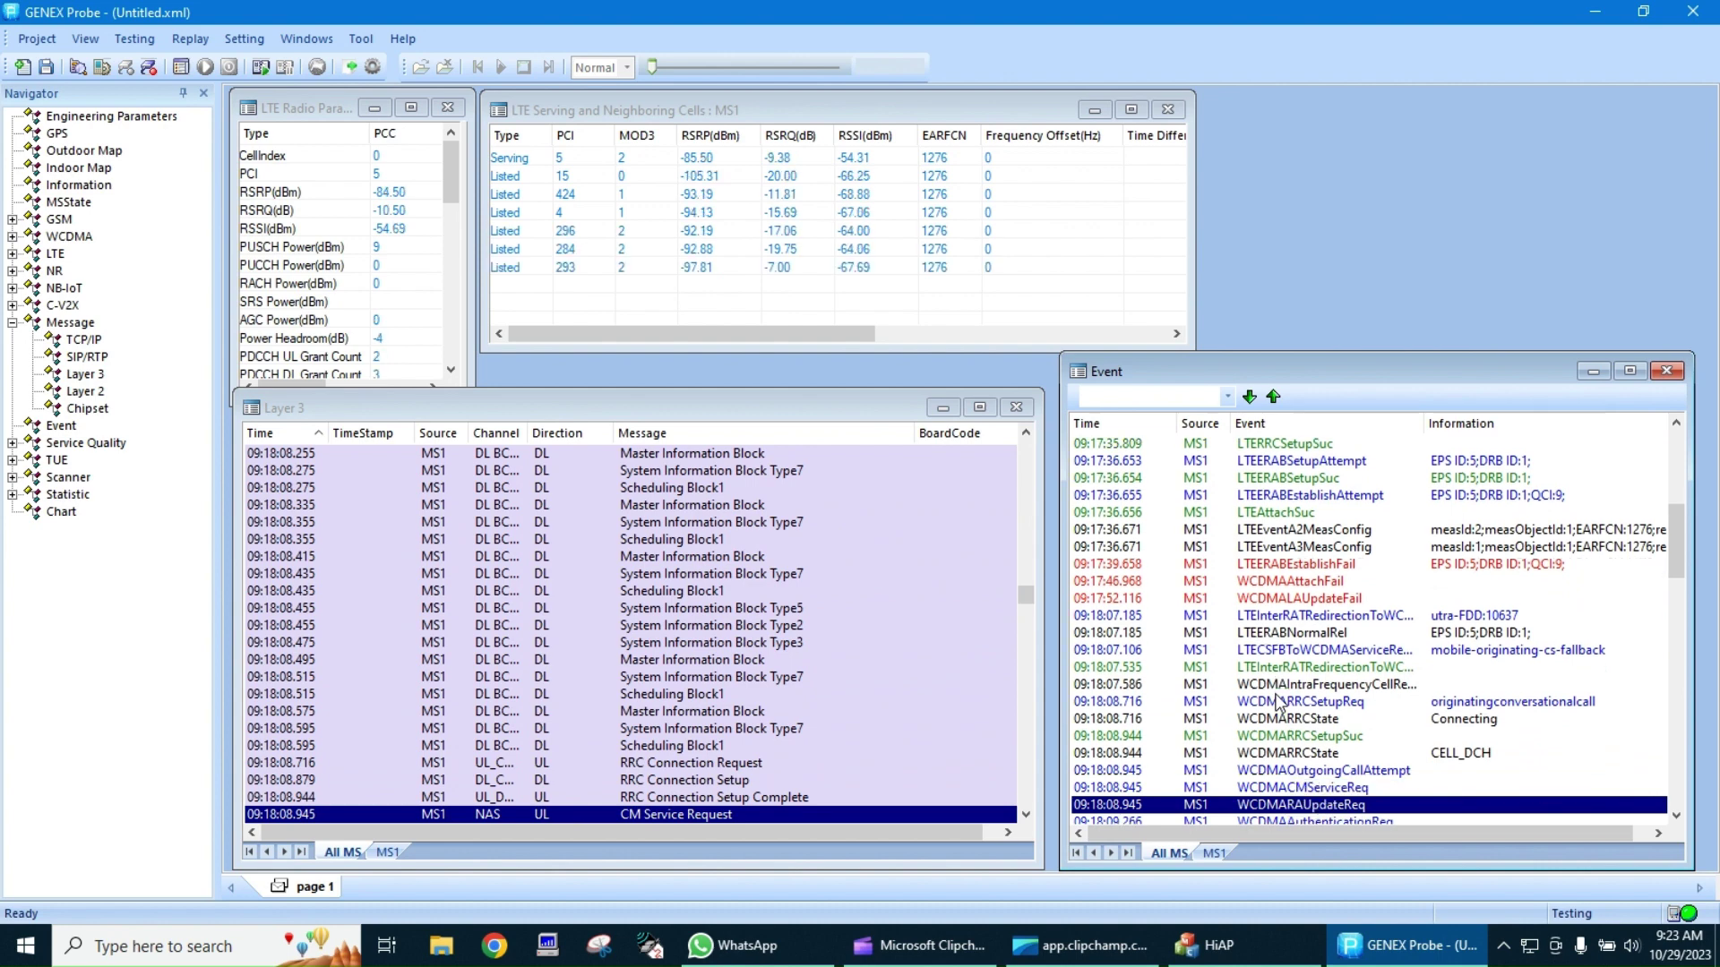
click(1280, 703)
key(Down)
key(Down)
key(Down)
key(Down)
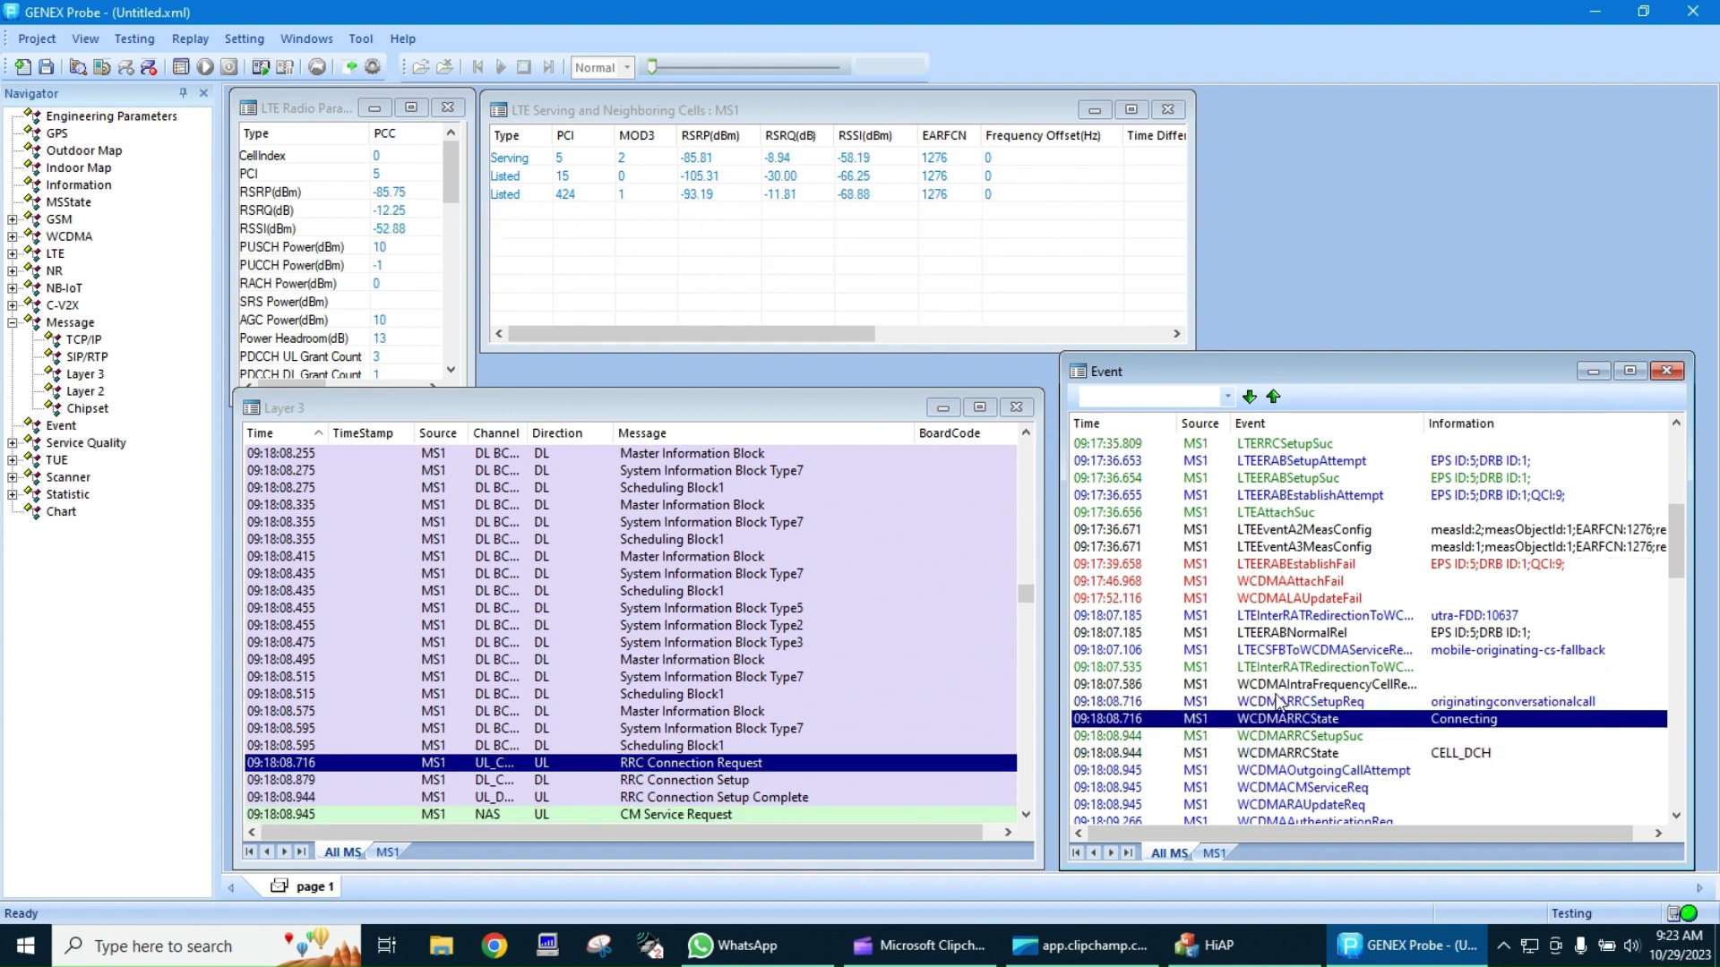
key(Up)
key(Up)
key(Up)
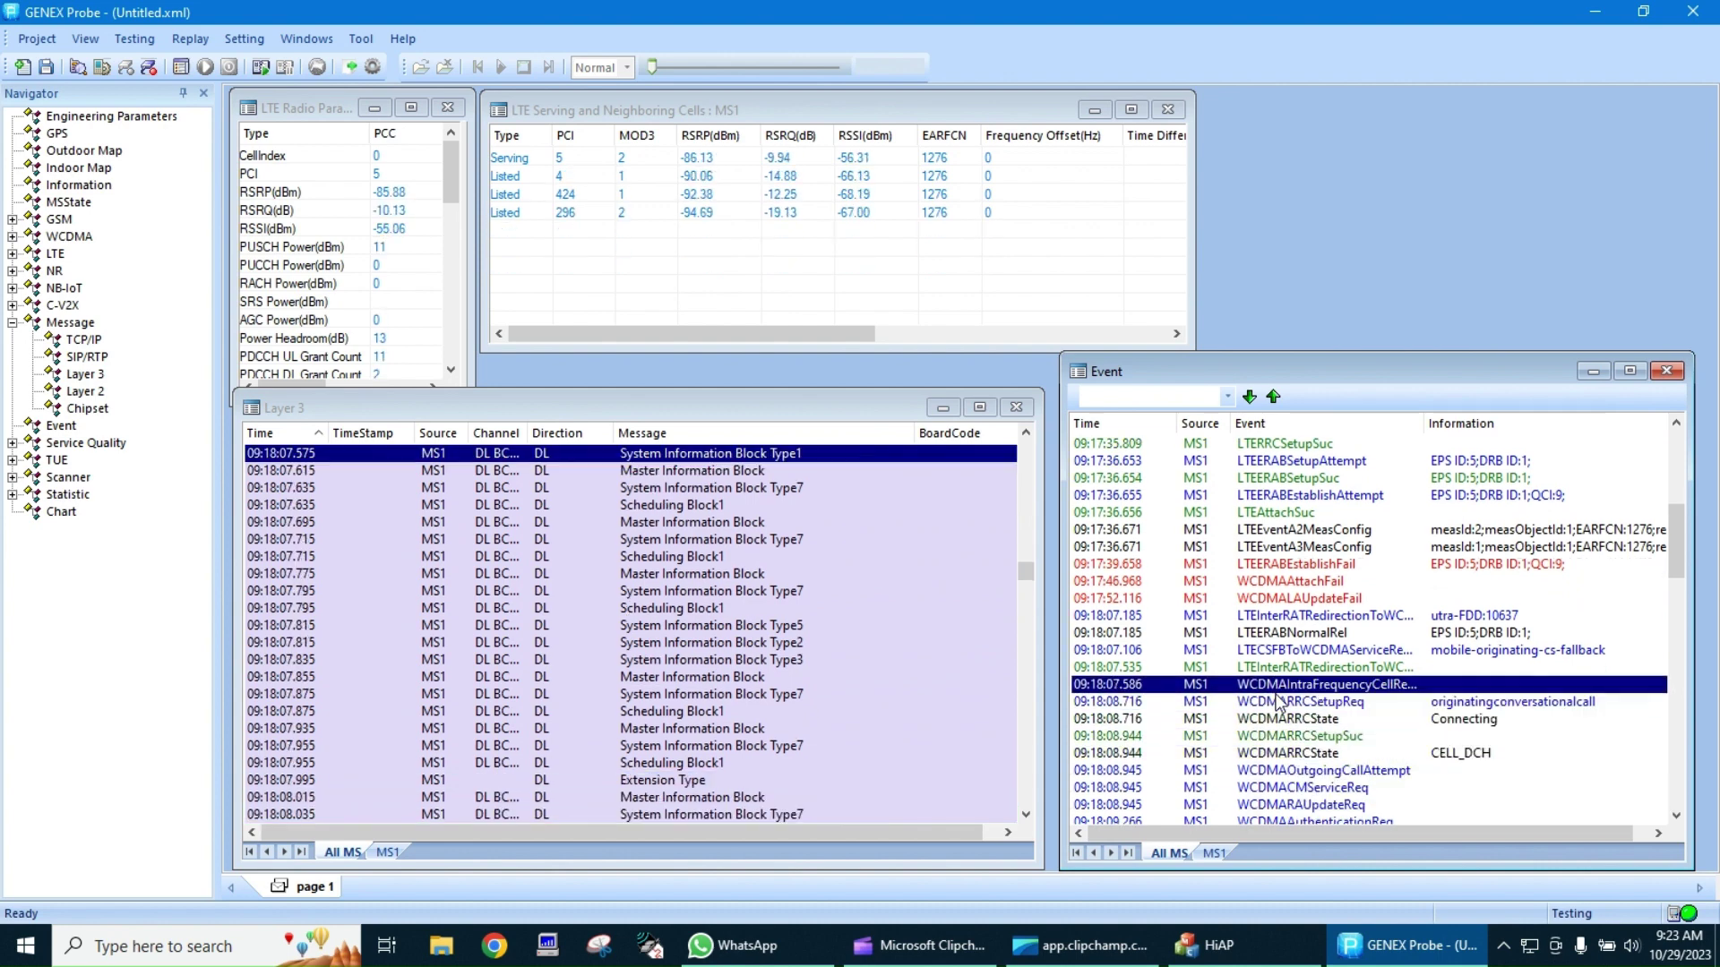
key(Up)
key(Up)
key(Down)
key(Down)
key(Down)
key(Up)
key(Up)
key(Up)
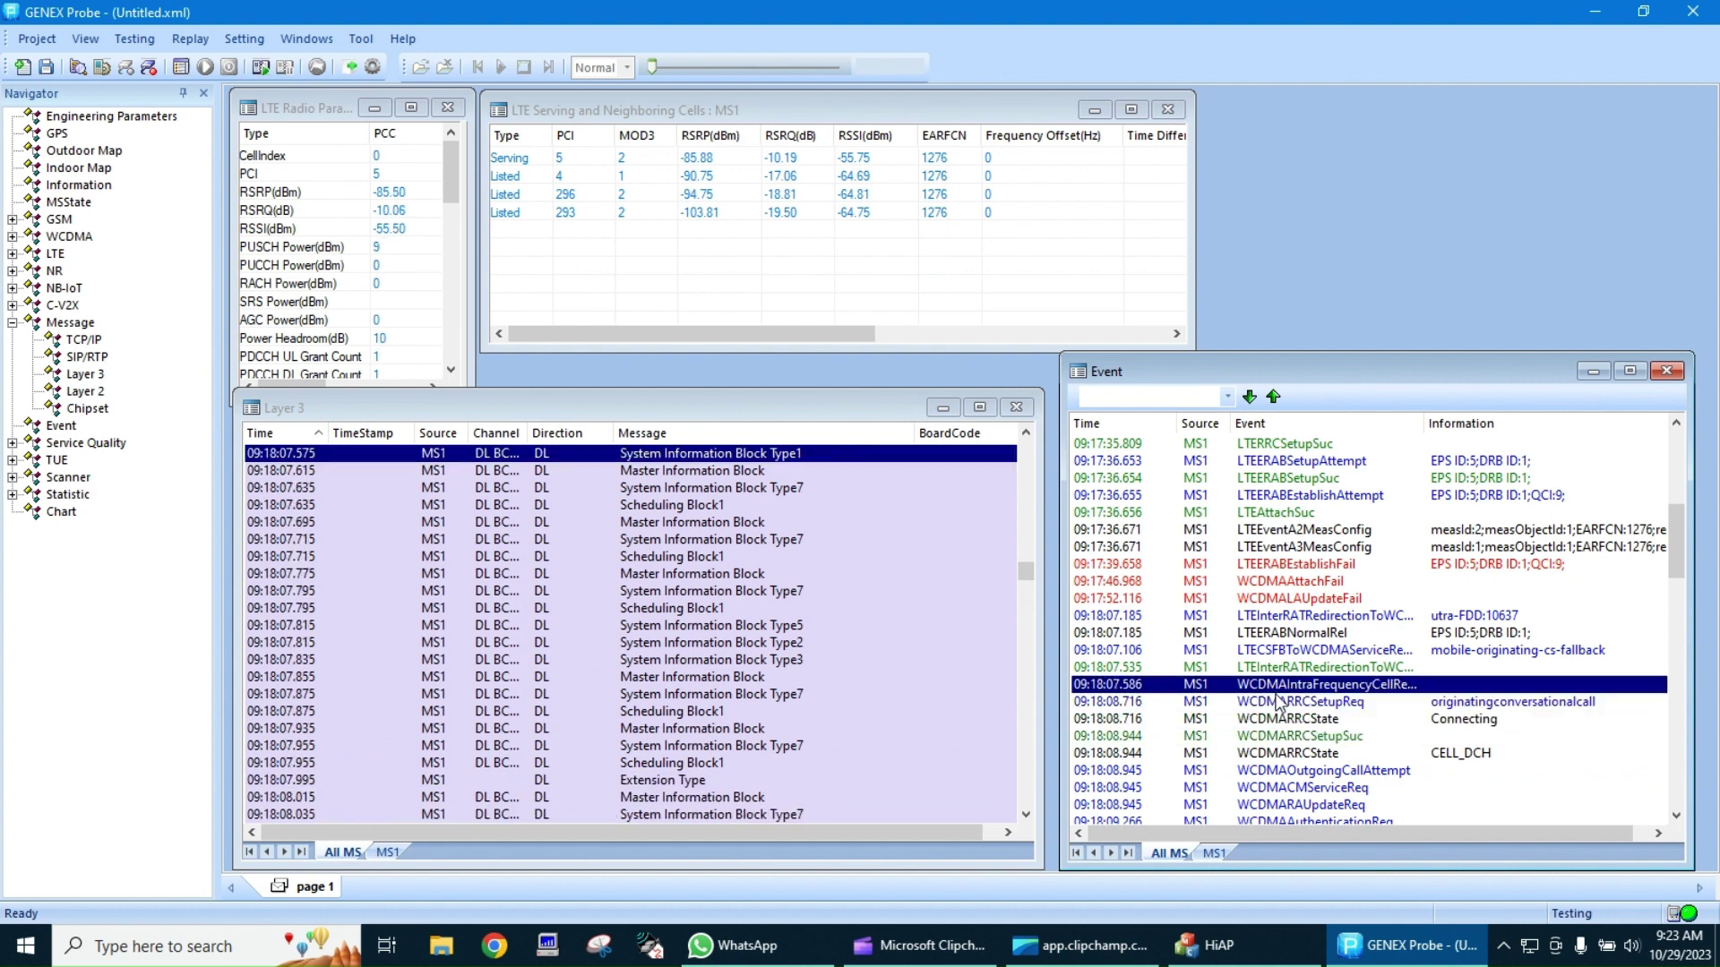
Locate the RRC Connection Request through the WCDMARRCSetupReq event and check ul-Interference in the preceding System Information Block Type7 at 09:18:08.515
key(Down)
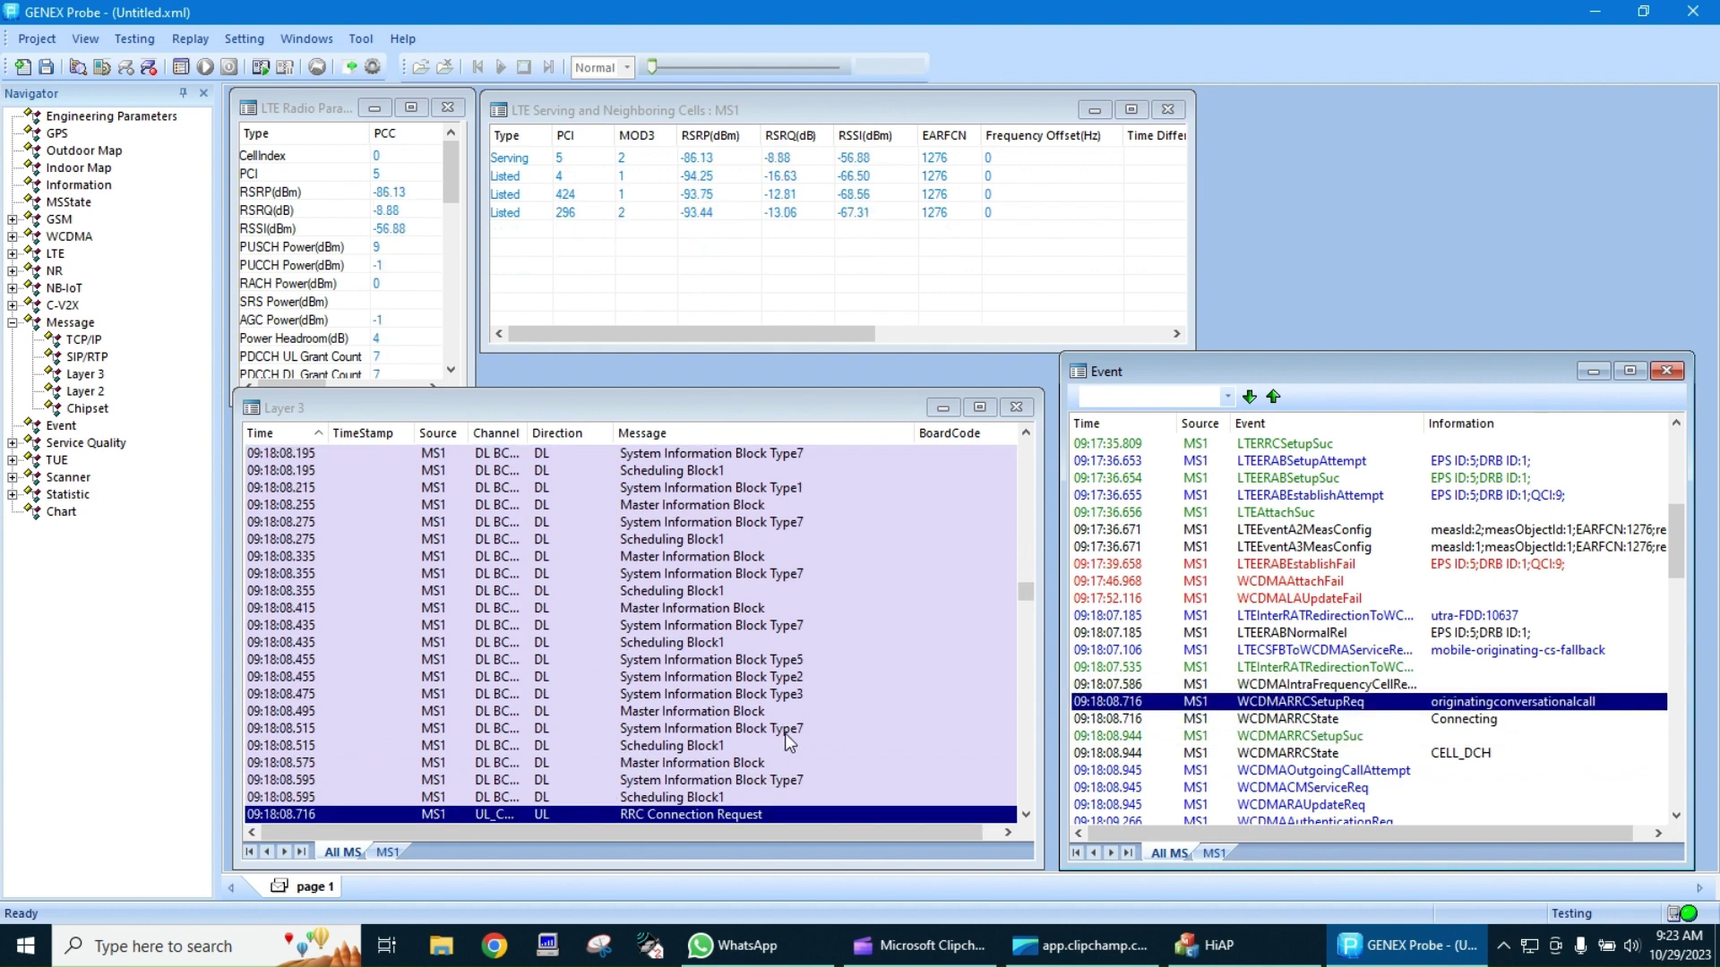
double_click(777, 727)
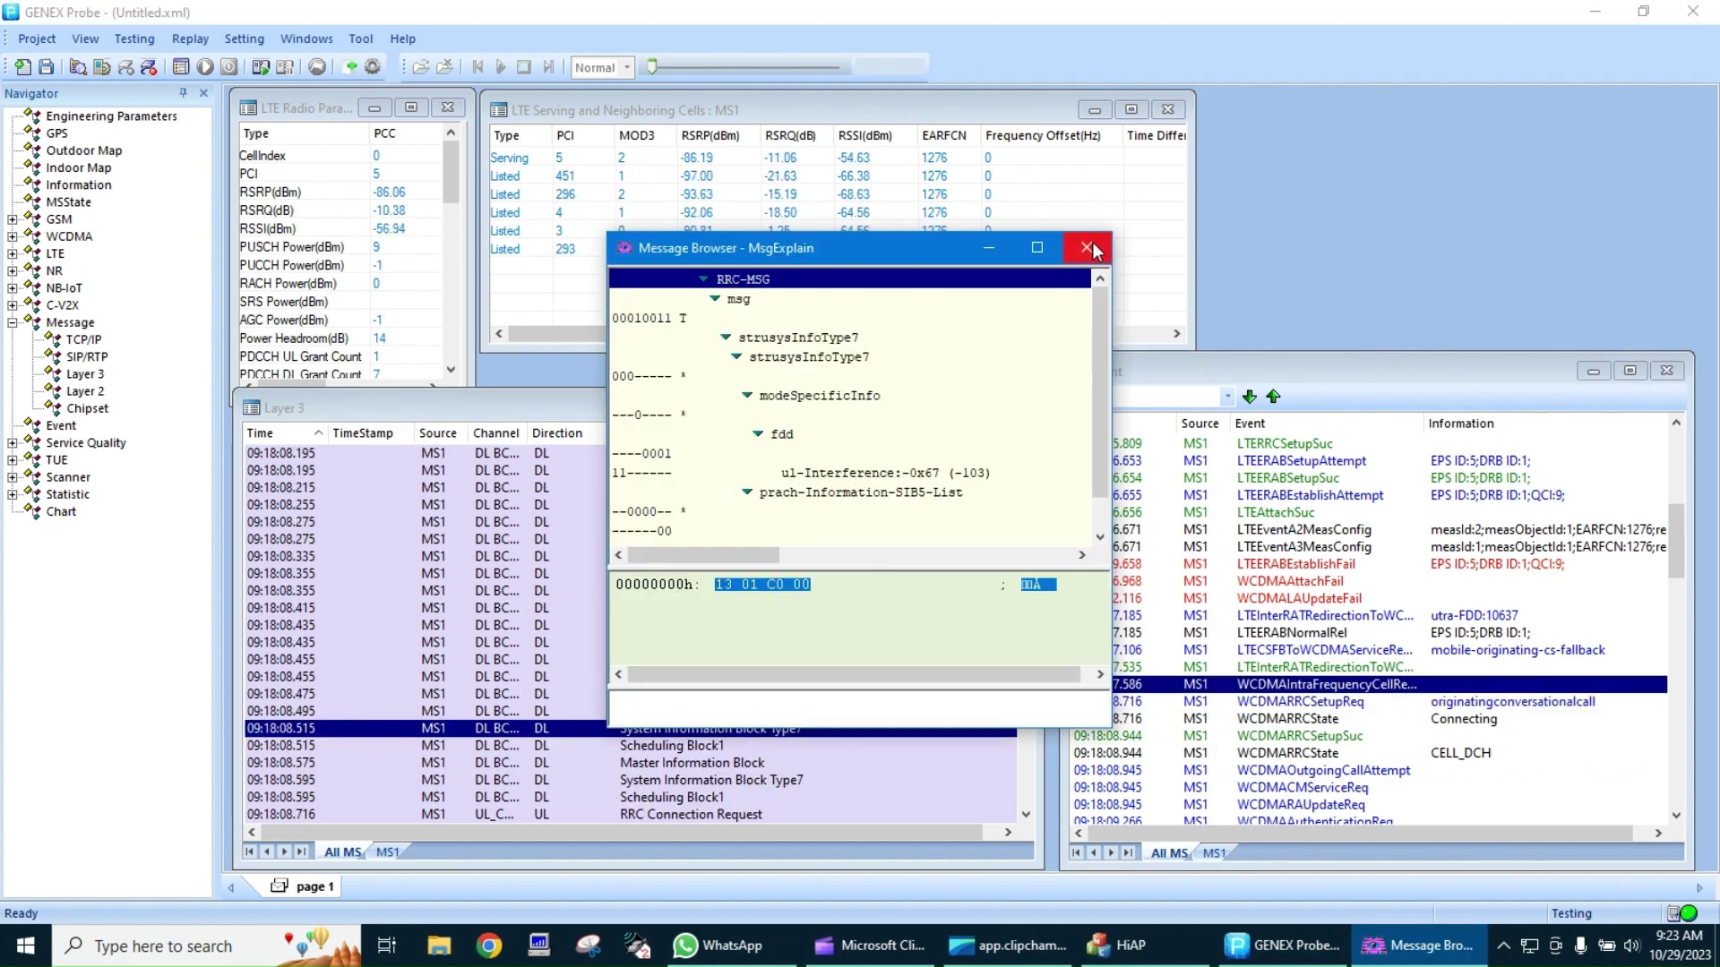
click(1086, 247)
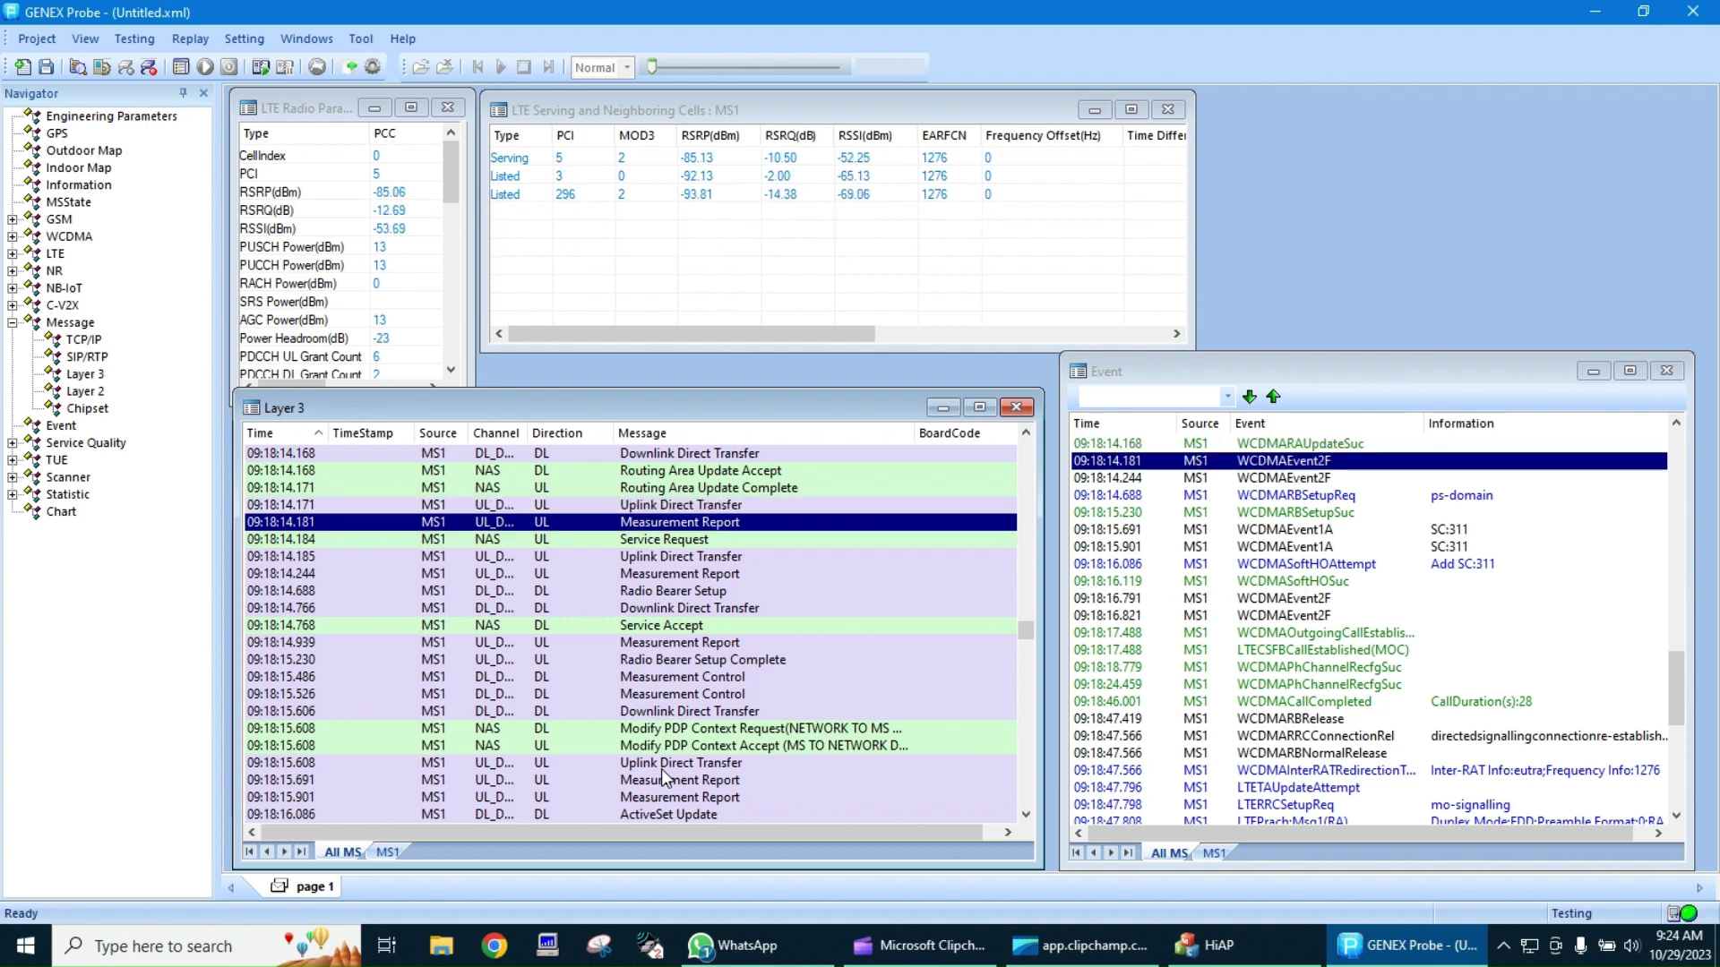
Review the Layer 3 messages backwards from the Measurement Report at 09:18:14.181 through the routing area update to the Identity Response at 09:18:13.969
key(Up)
key(Up)
key(Up)
key(Up)
key(Up)
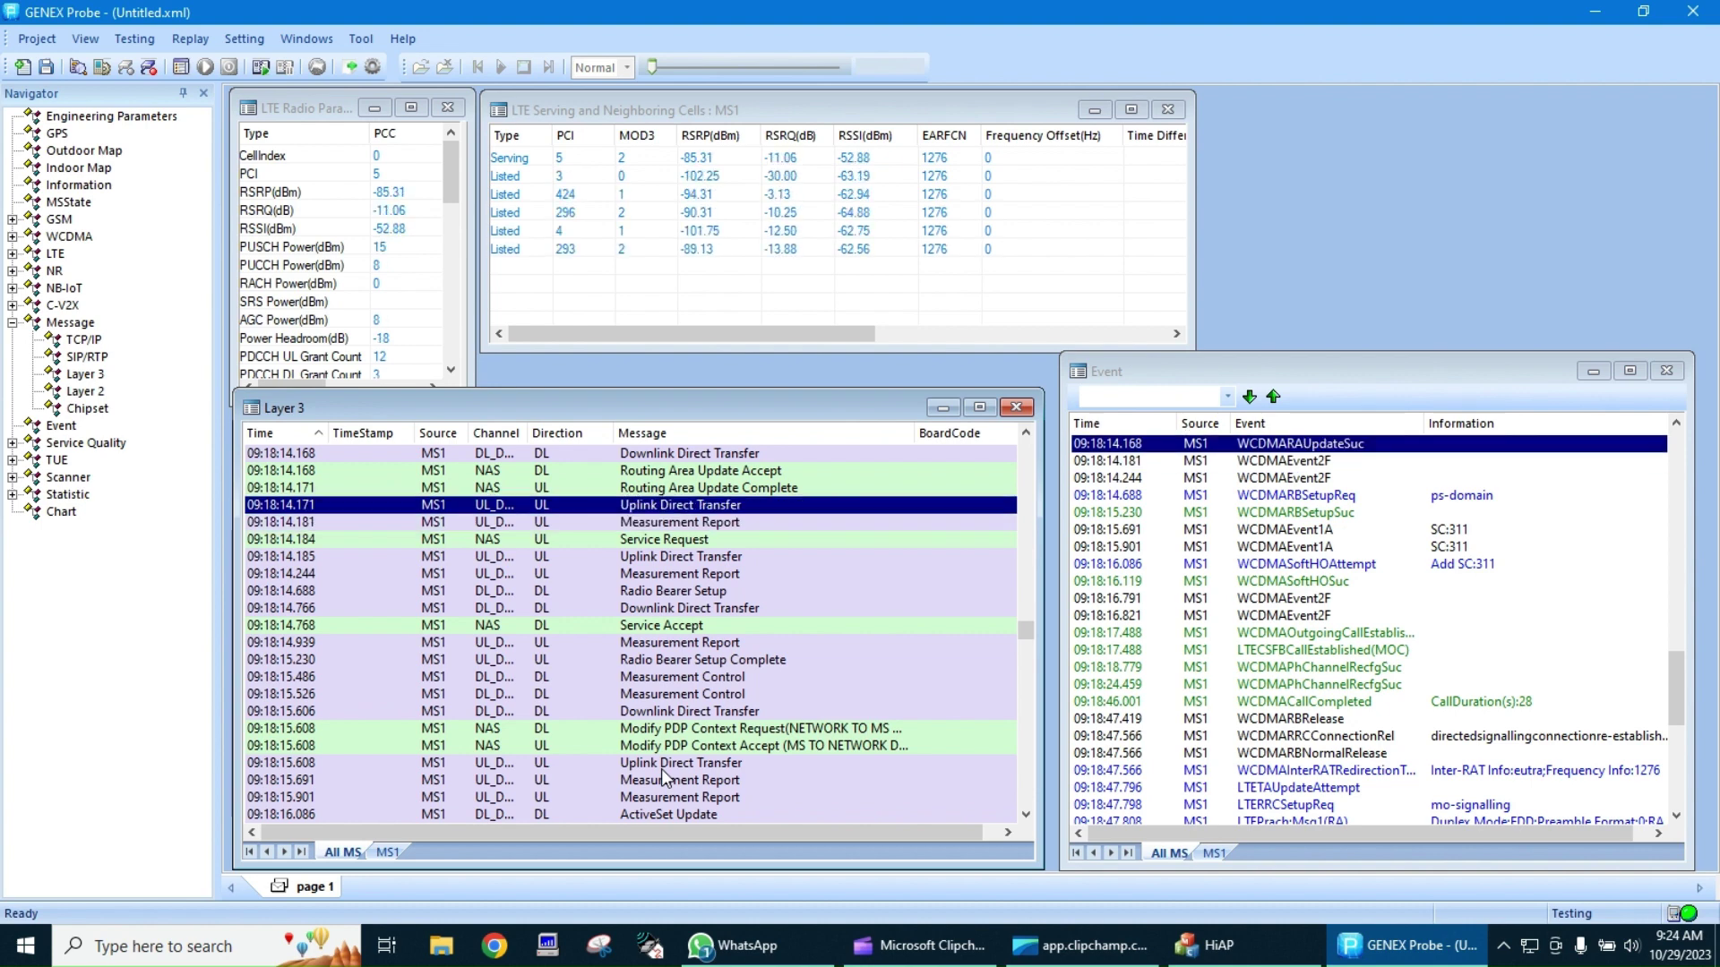
key(Up)
key(Up)
key(Up)
key(Up)
key(Up)
key(Up)
key(Up)
key(Up)
key(Up)
key(Up)
key(Up)
key(Up)
key(Up)
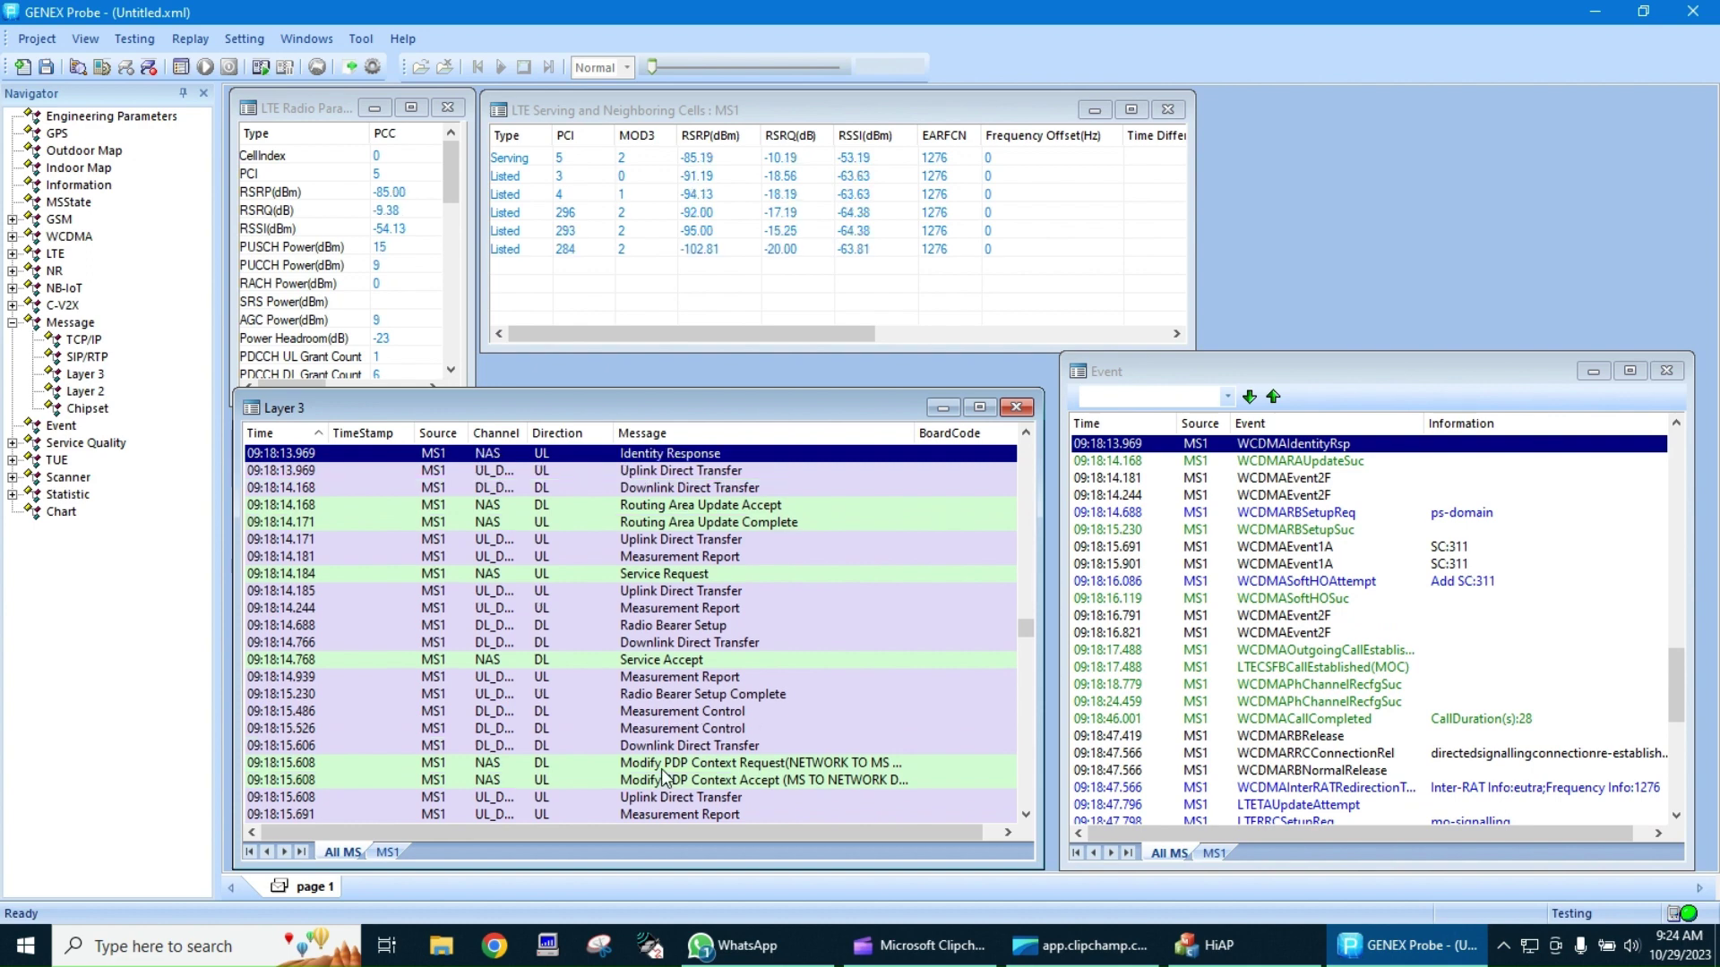